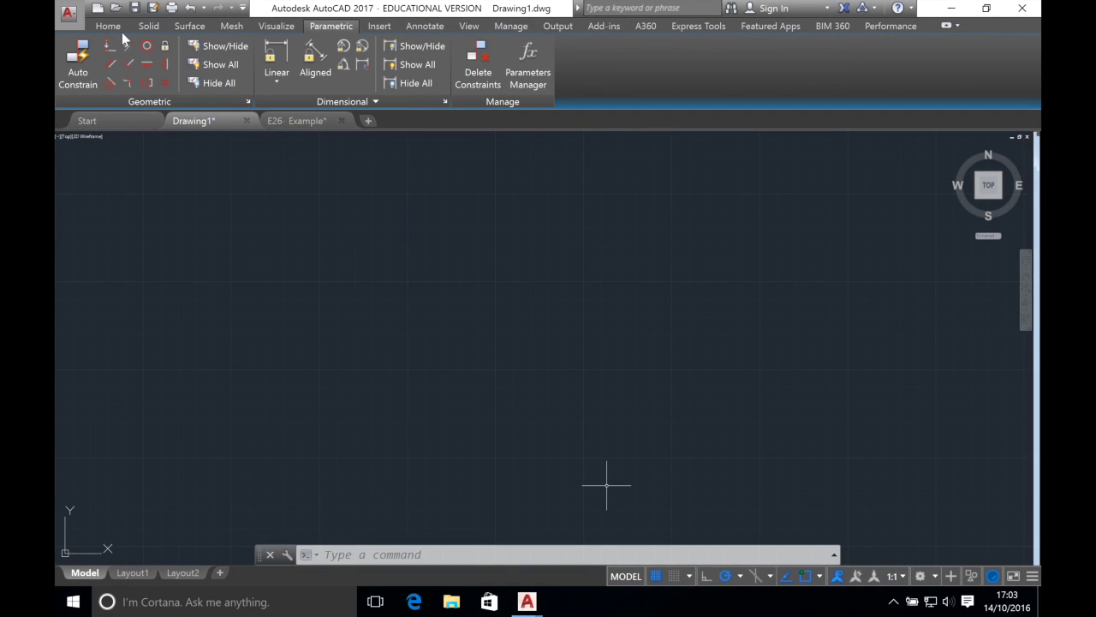
Draw a large rectangle on Drawing1 with grid snap turned on.
left_click(109, 26)
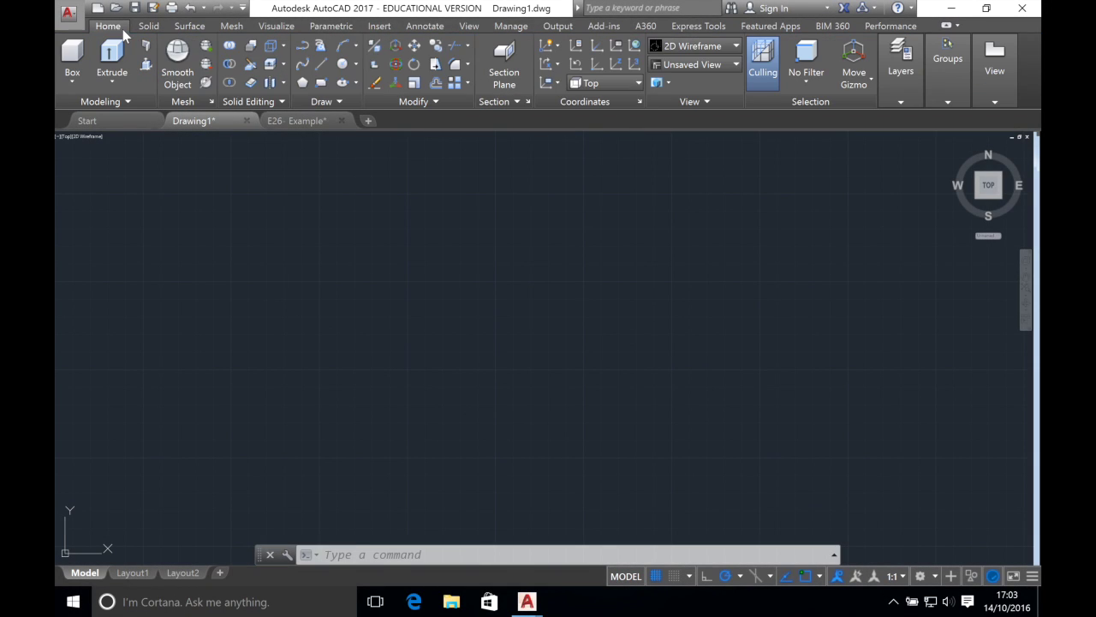
left_click(320, 84)
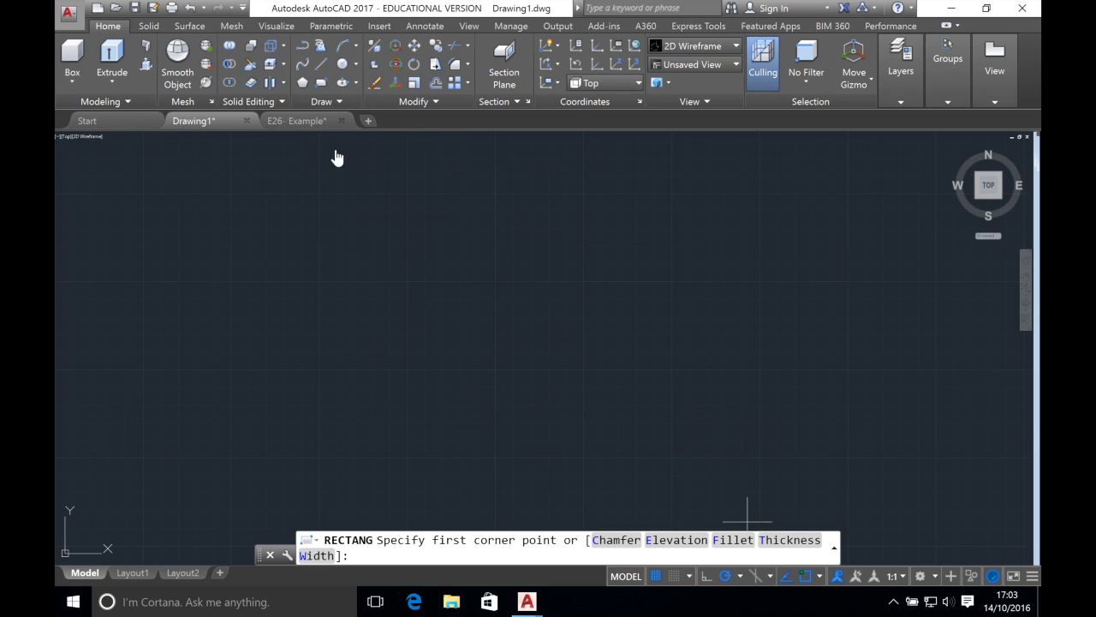
left_click(675, 575)
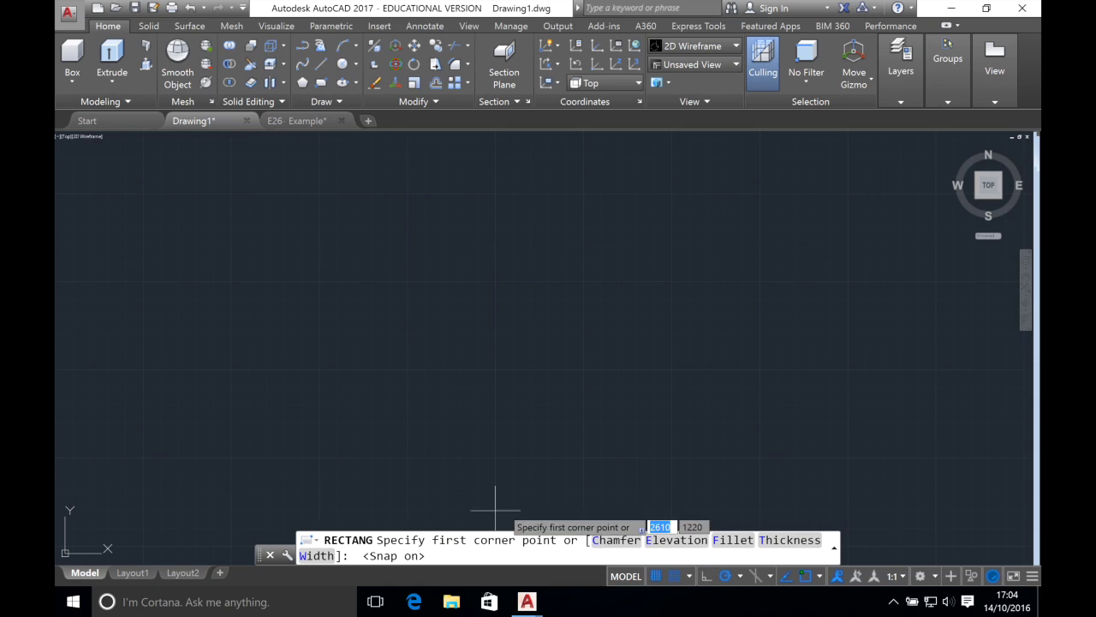
left_click(316, 455)
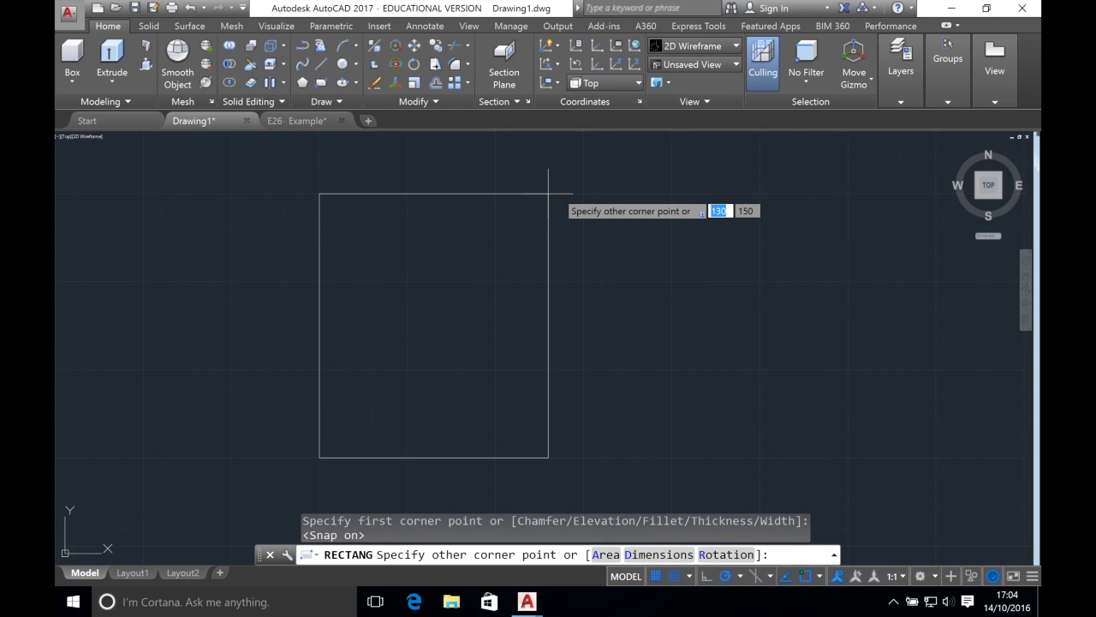
left_click(672, 176)
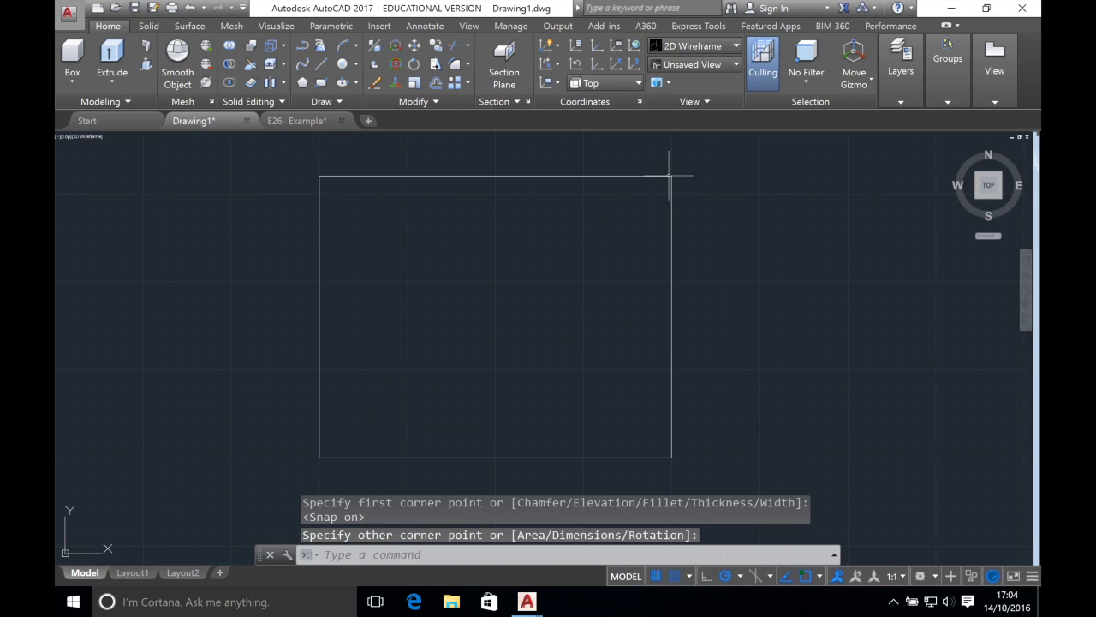
left_click(329, 26)
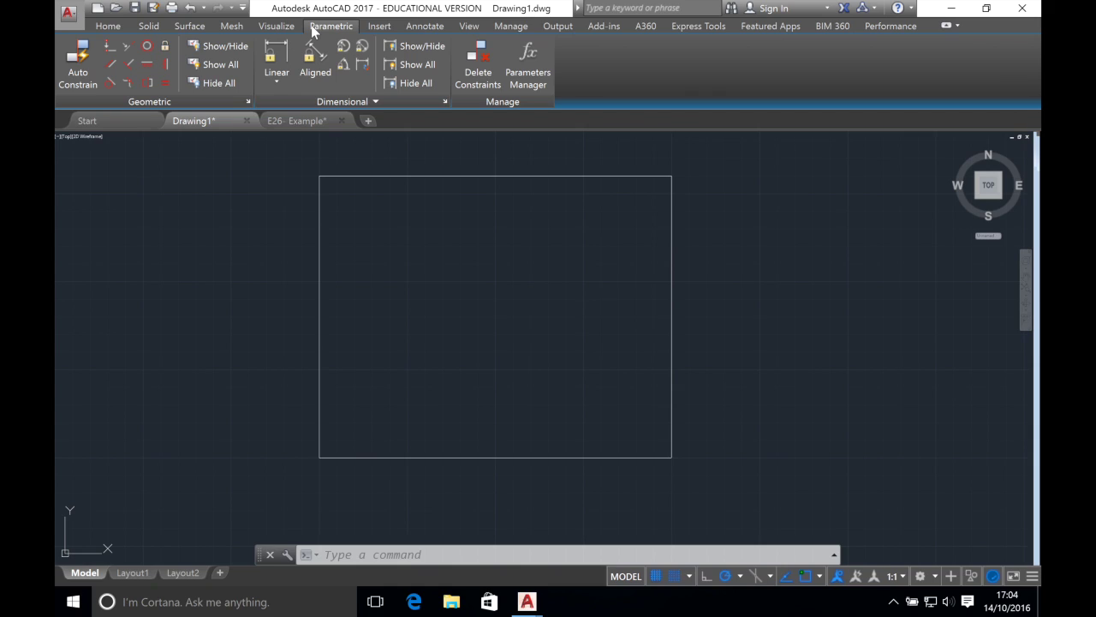
Add a linear dimension constraint d1 across the rectangle's width, set to 30.
left_click(275, 56)
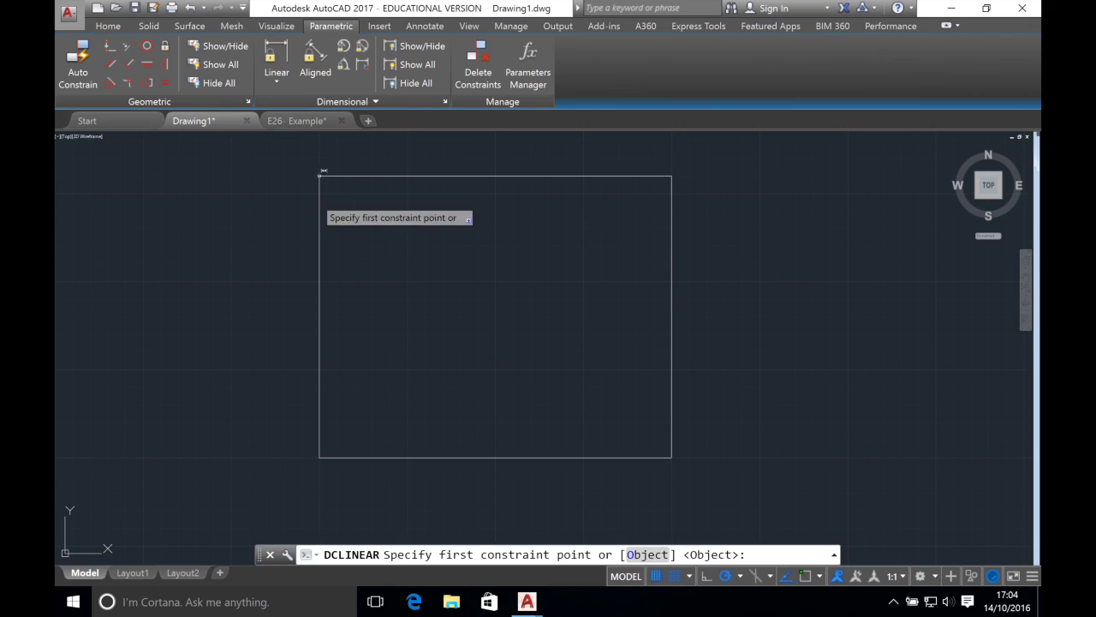
left_click(319, 316)
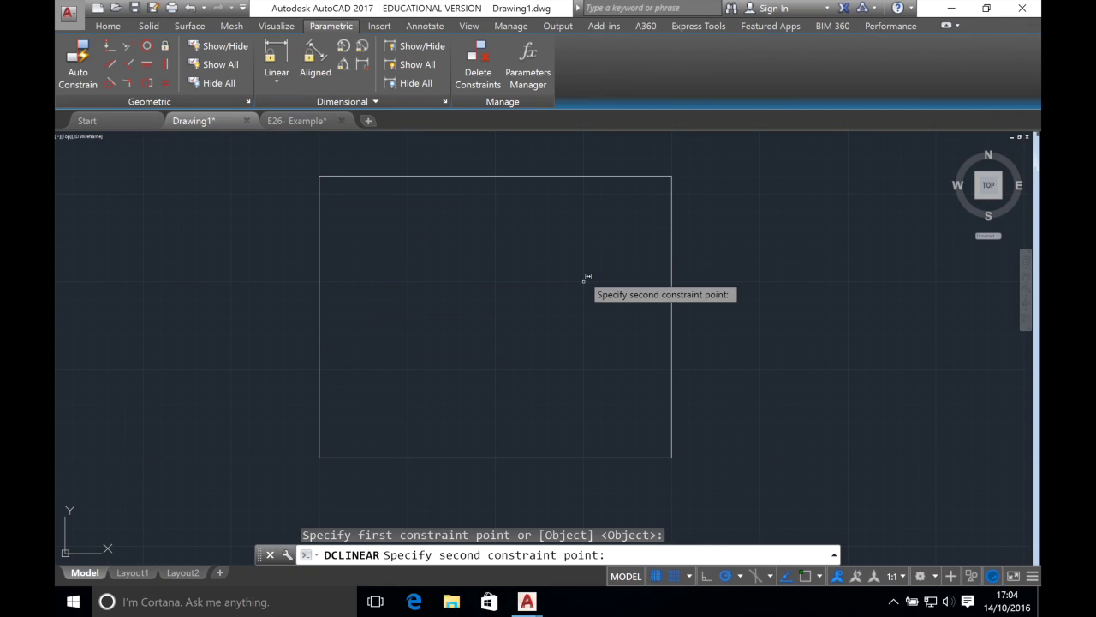
left_click(672, 315)
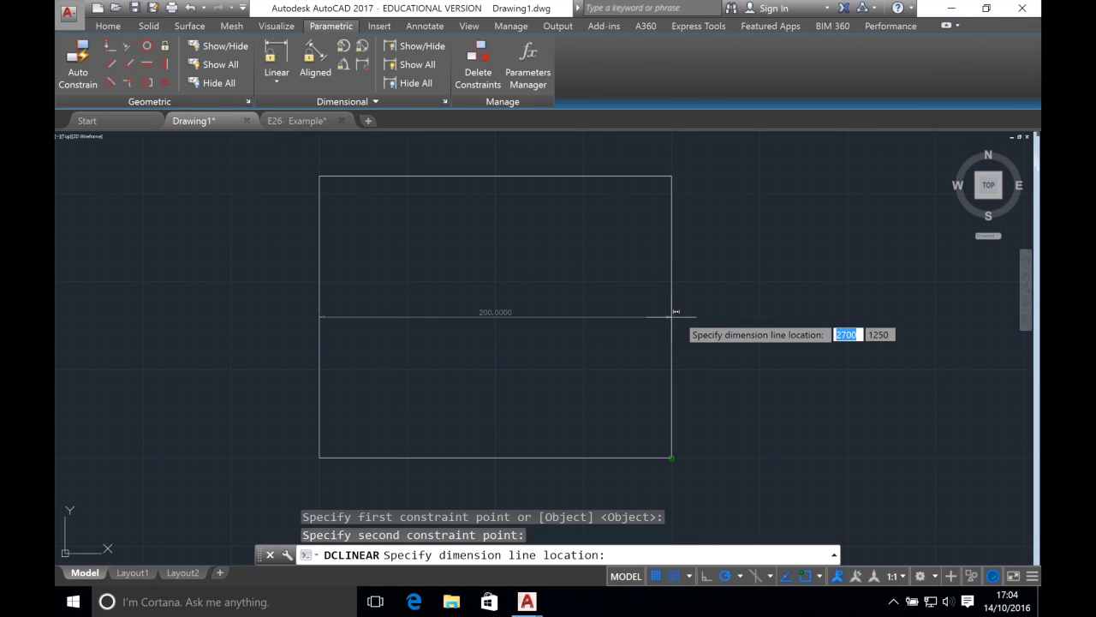
left_click(504, 157)
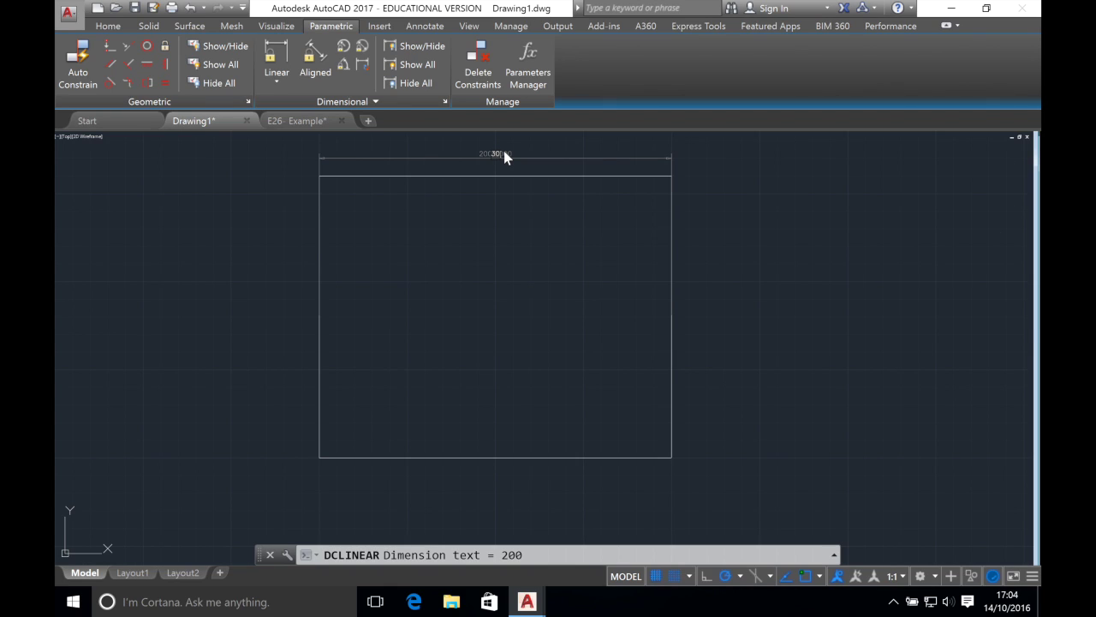
key("Return")
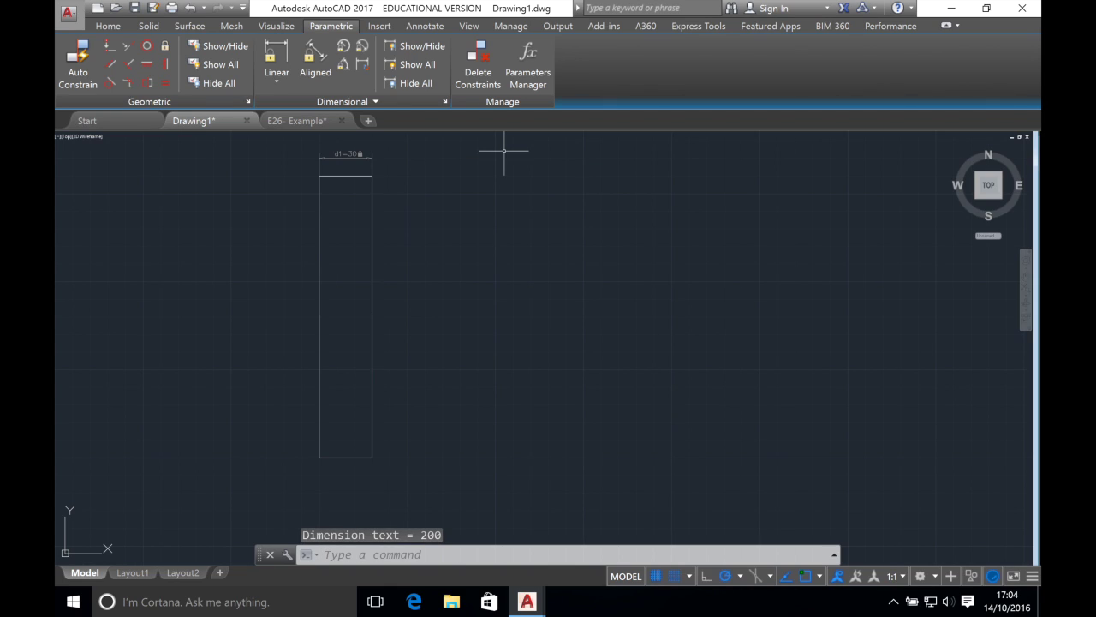
Add a height constraint d2 = 25 beside the rectangle and recenter the view.
left_click(268, 56)
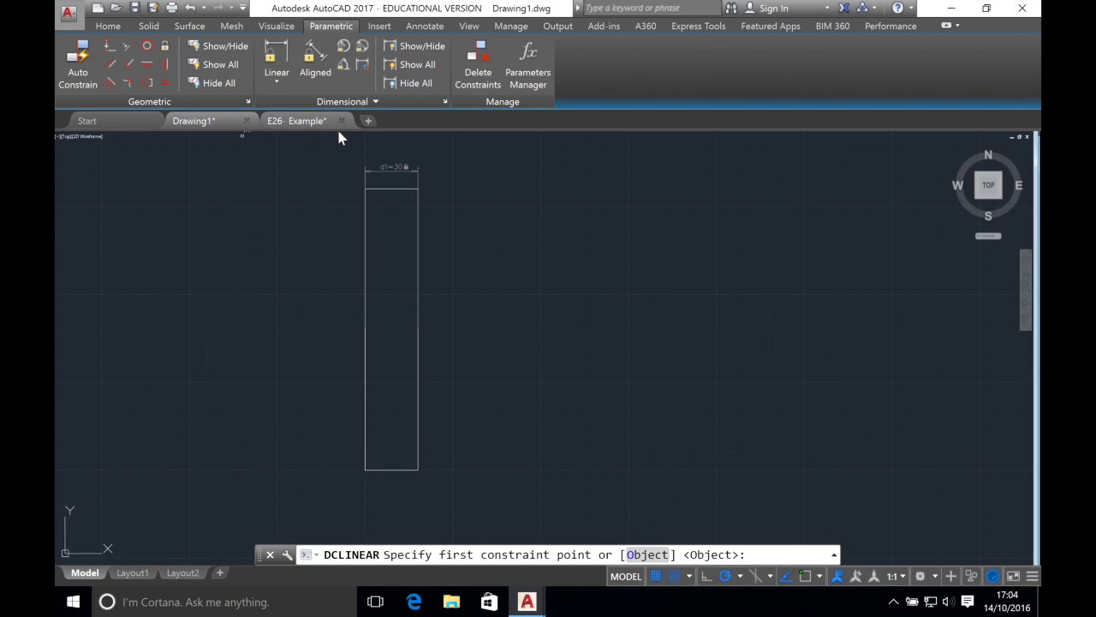
left_click(394, 188)
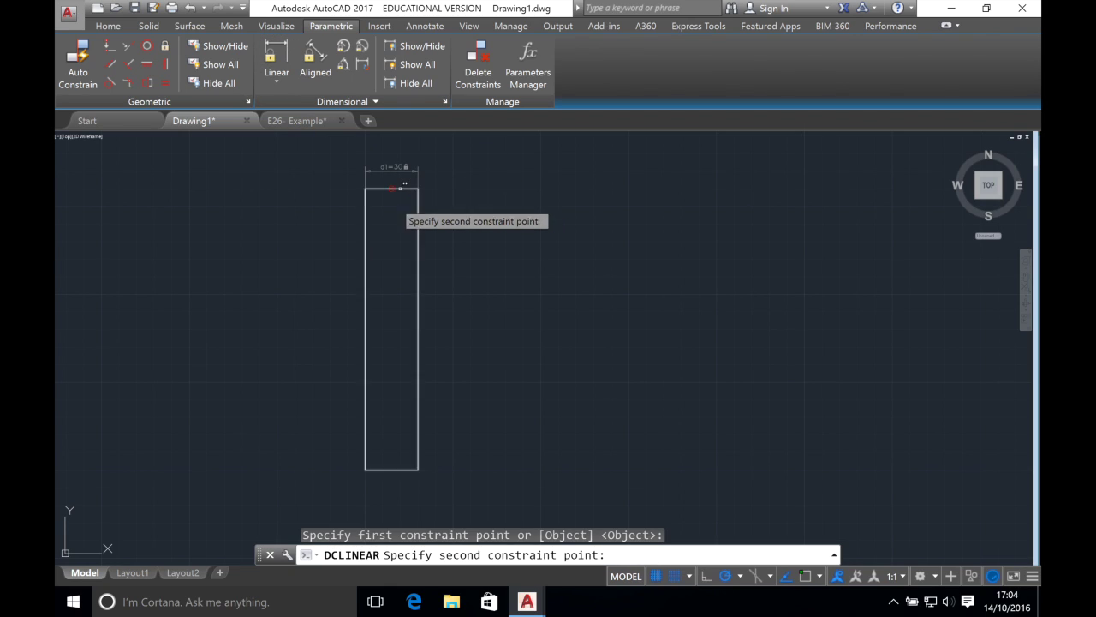
left_click(392, 469)
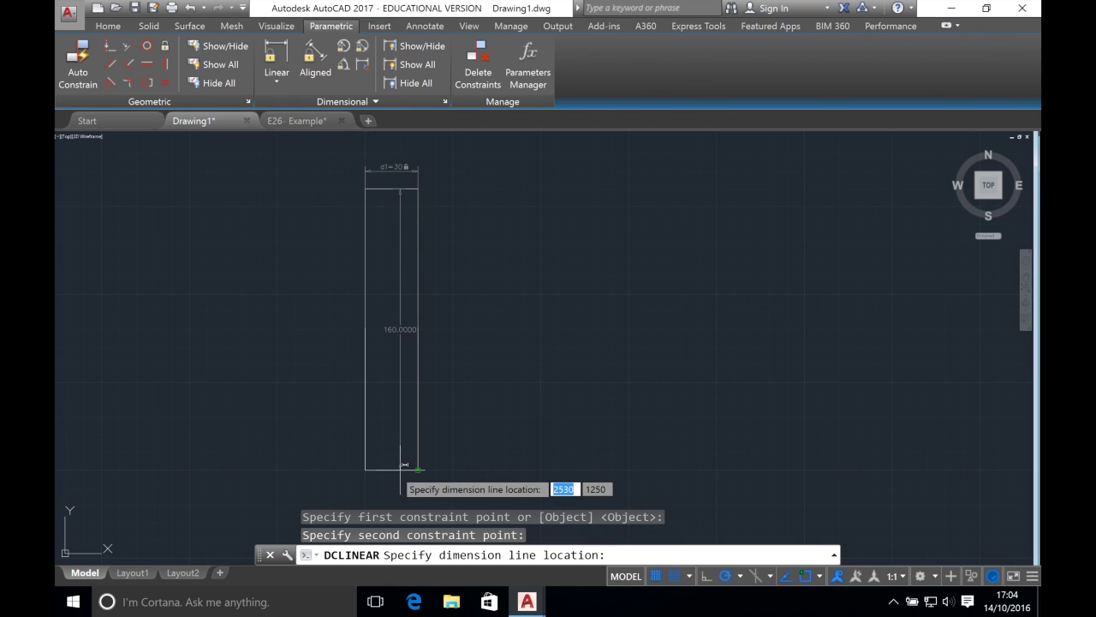
left_click(453, 342)
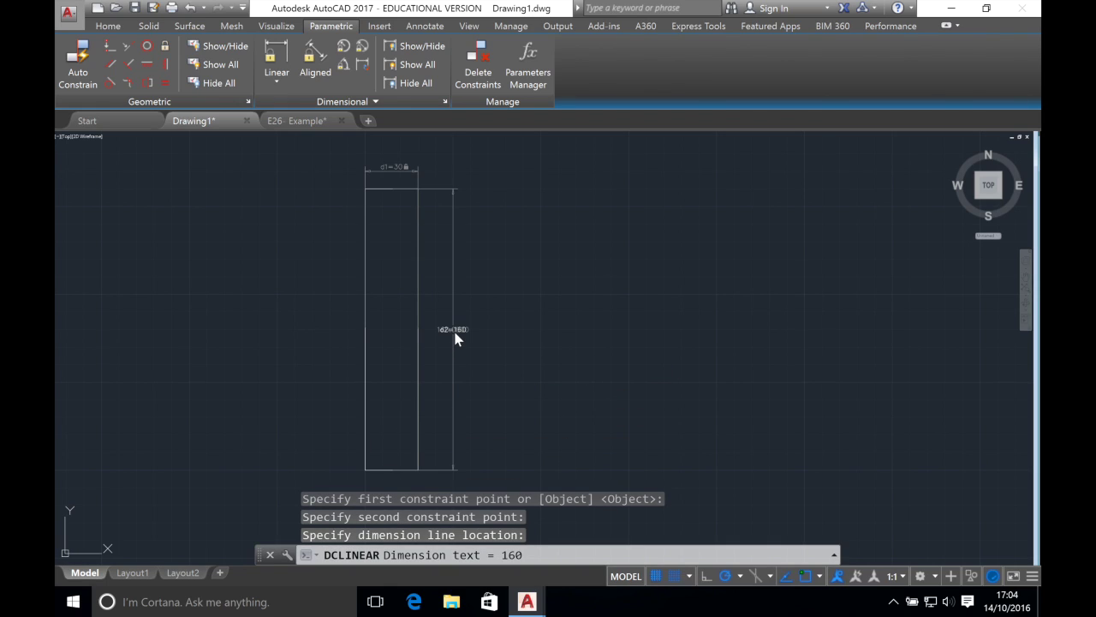
type("25")
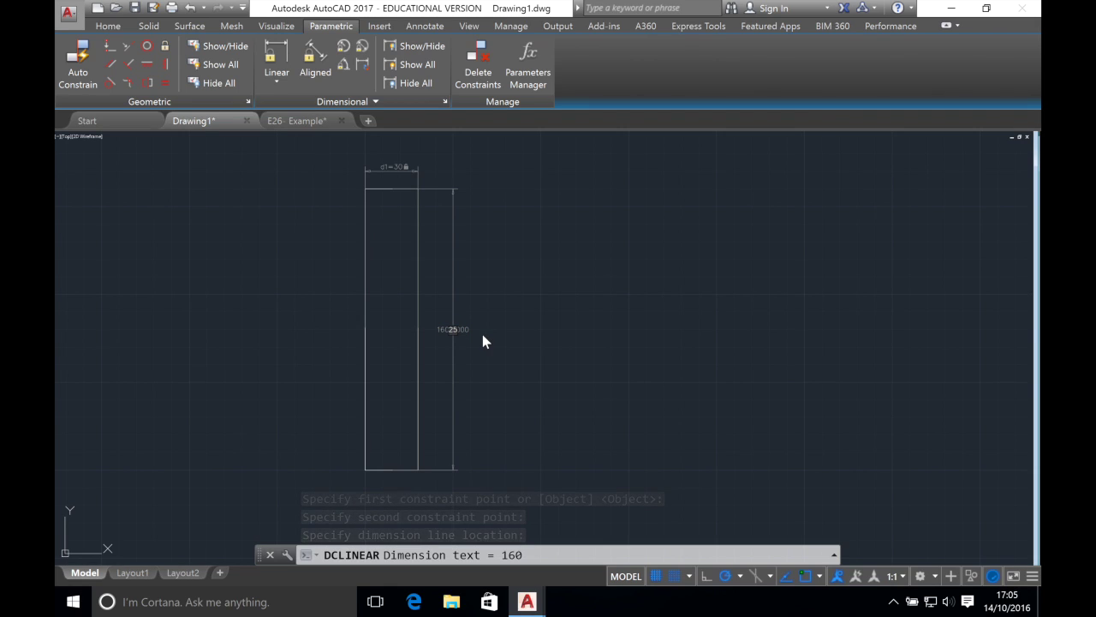
key("Return")
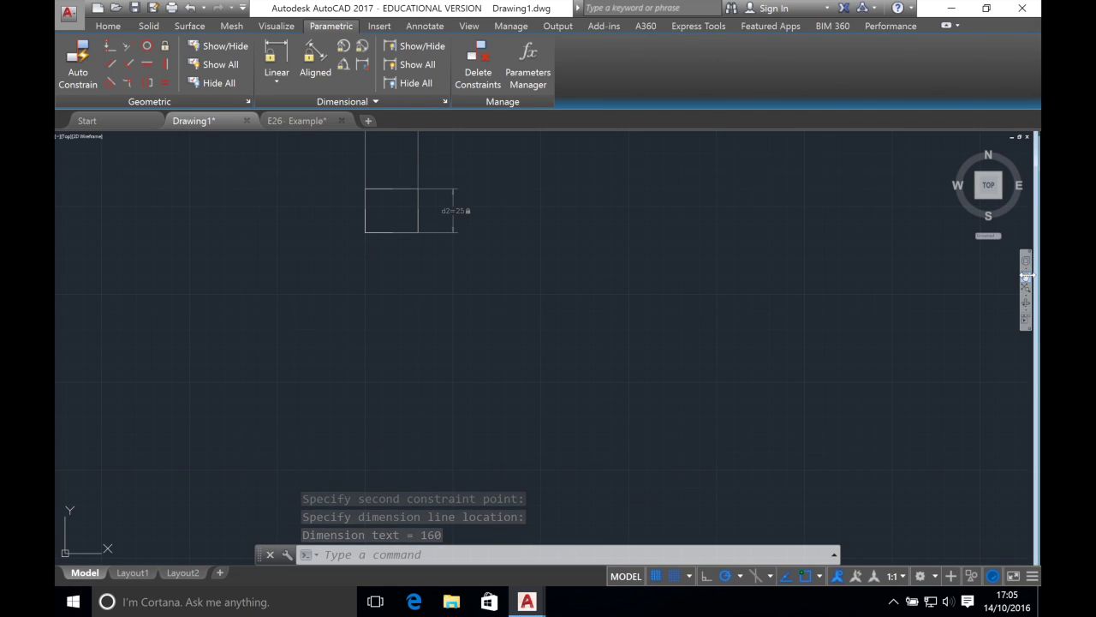
left_click(1025, 277)
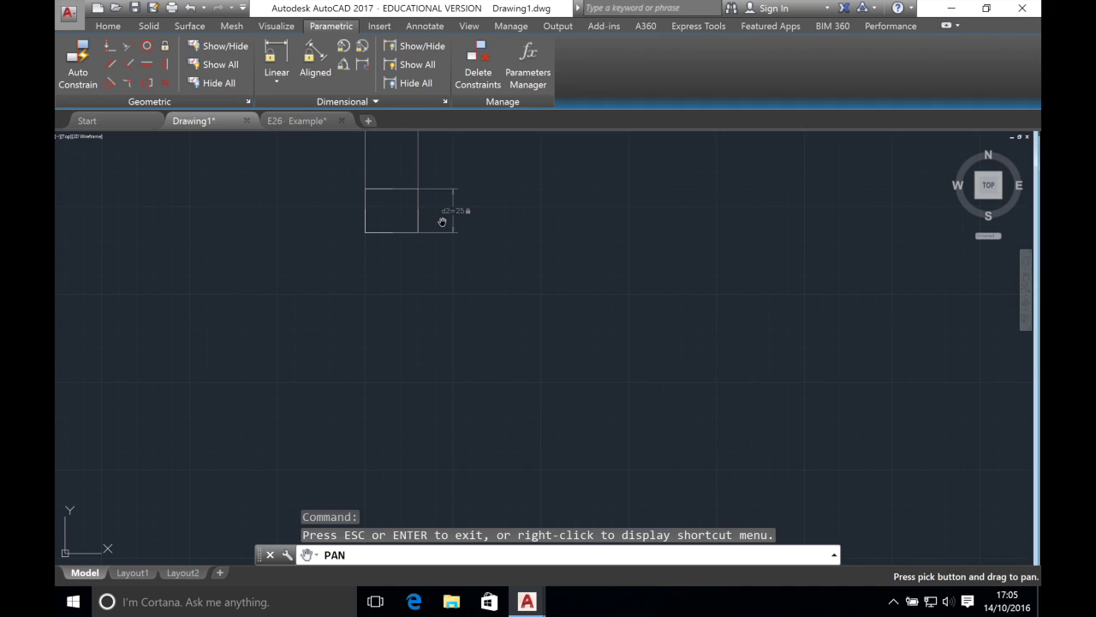
mouse_move(287, 212)
left_mouse_down()
mouse_move(391, 338)
mouse_move(399, 390)
left_mouse_up()
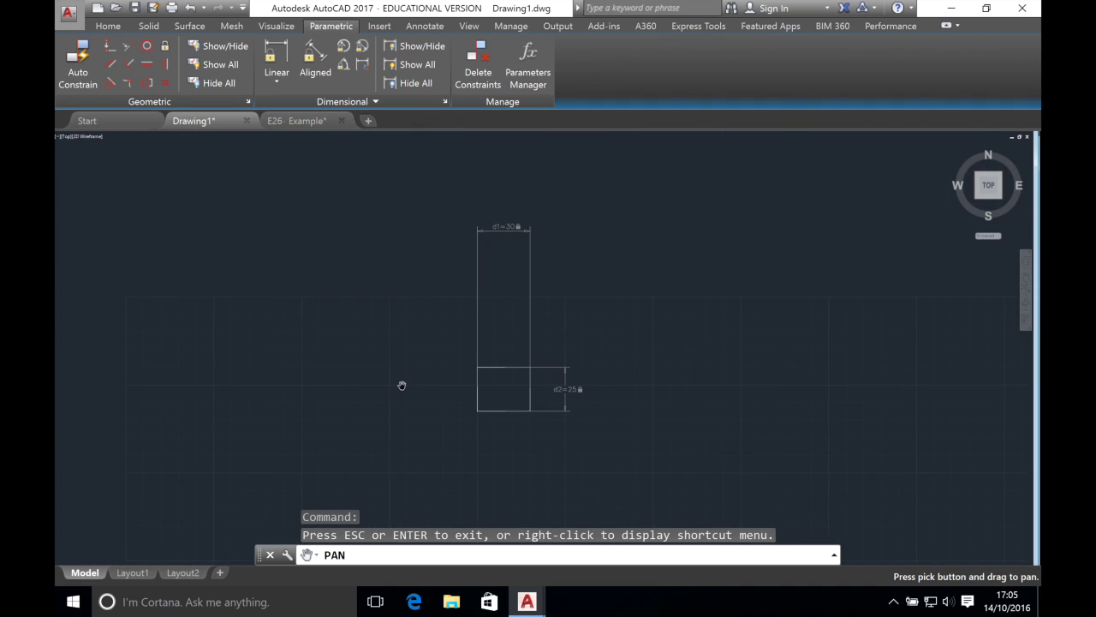
left_click_drag(592, 373, 586, 352)
key("Escape")
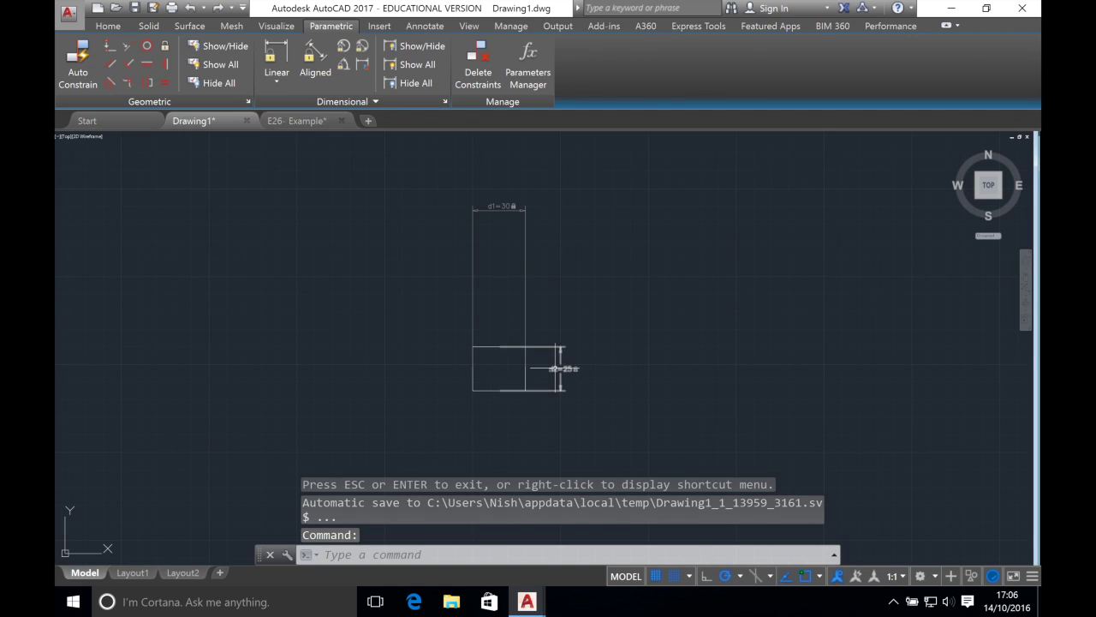
Hide the d1 and d2 dimension constraints with HIDEOBJECTS.
type("hi")
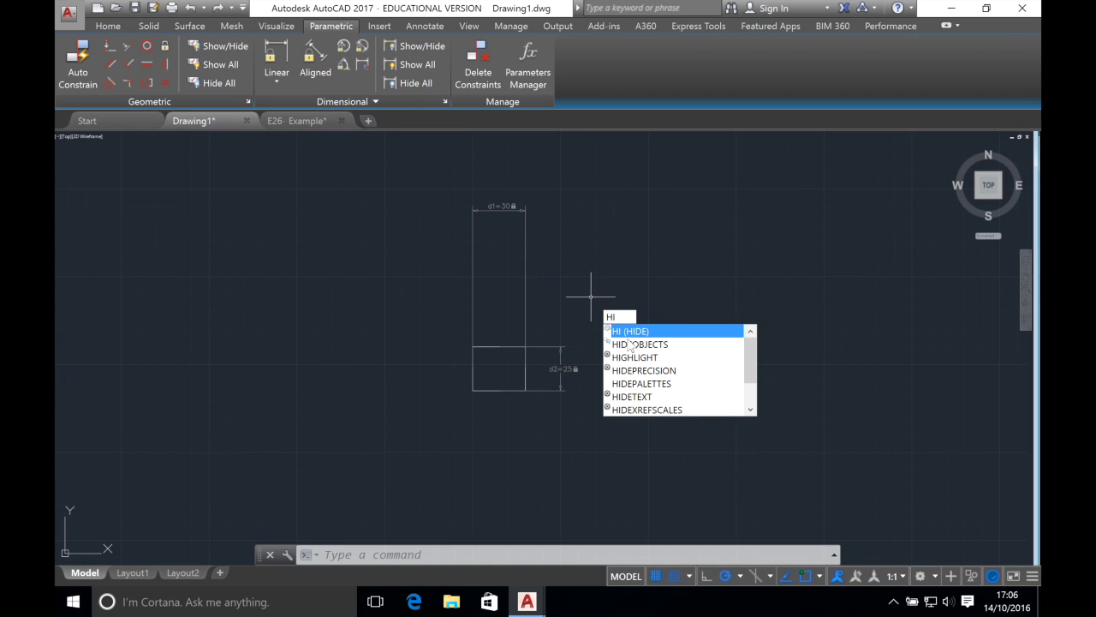
left_click(630, 344)
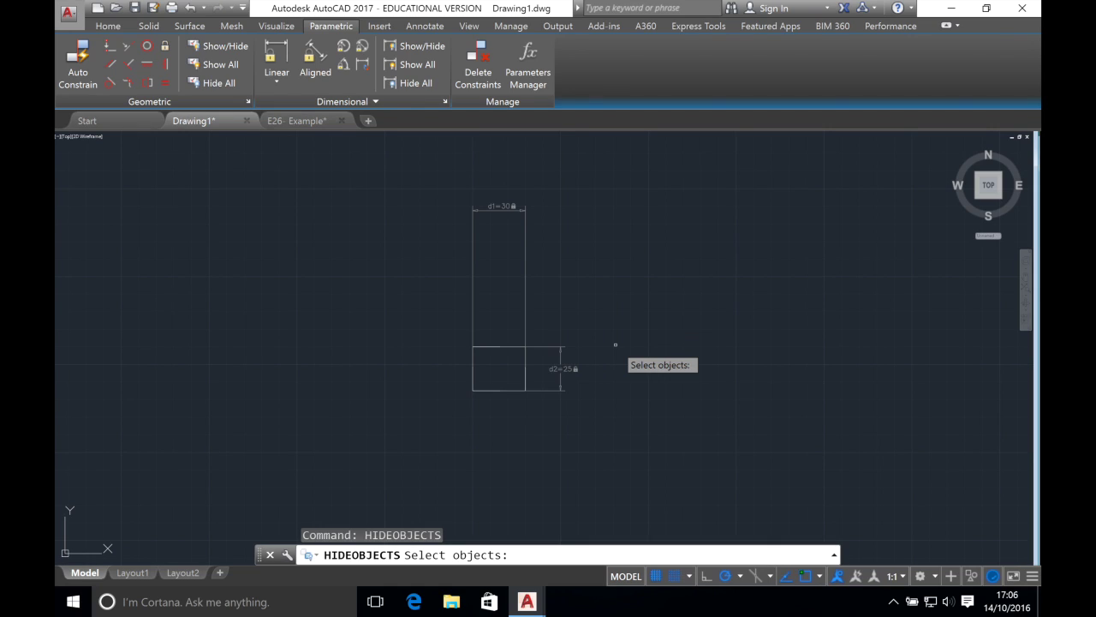
left_click(558, 349)
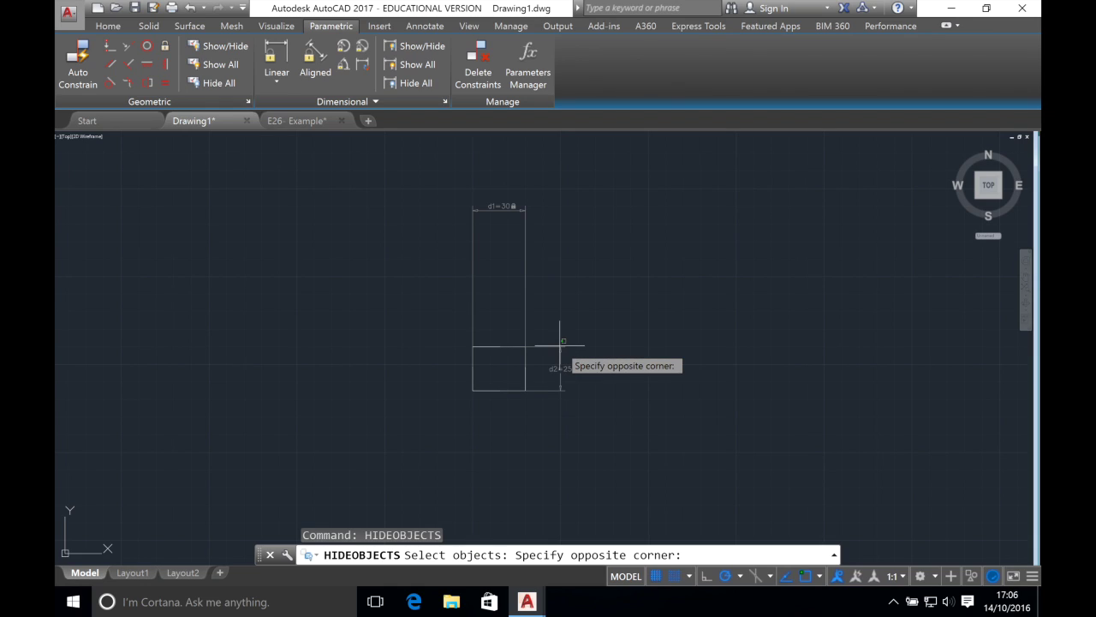
left_click(561, 365)
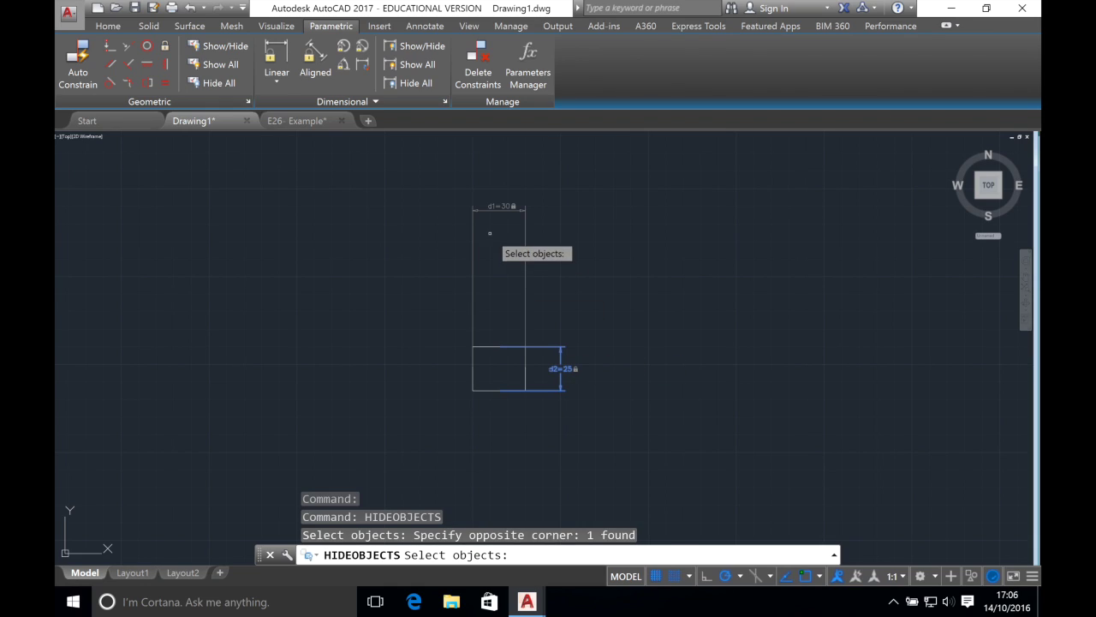
left_click(508, 208)
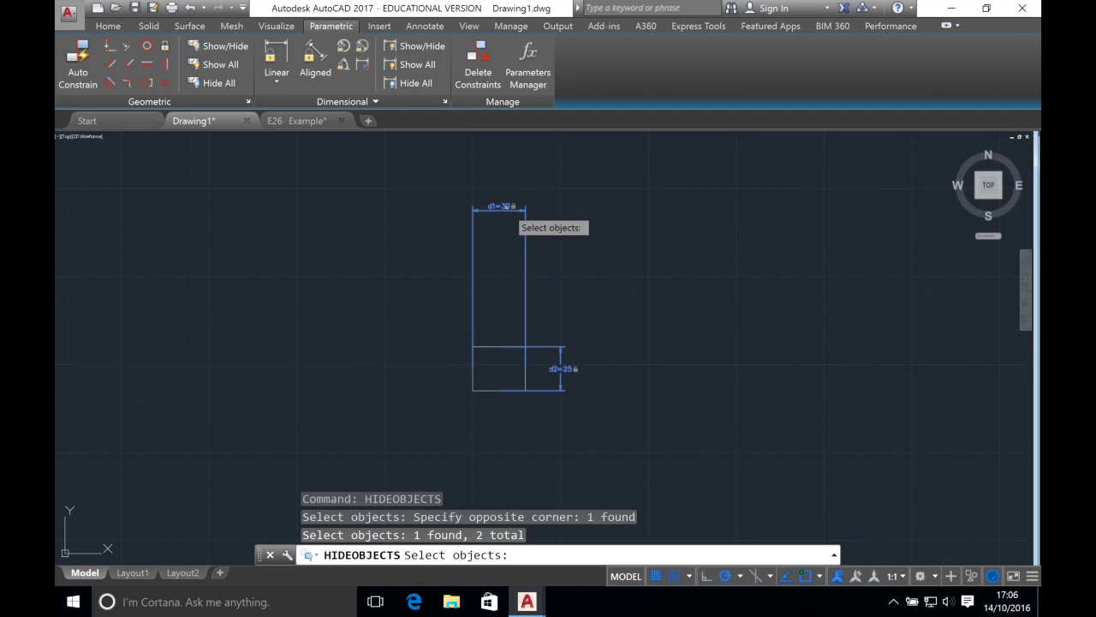
key("Return")
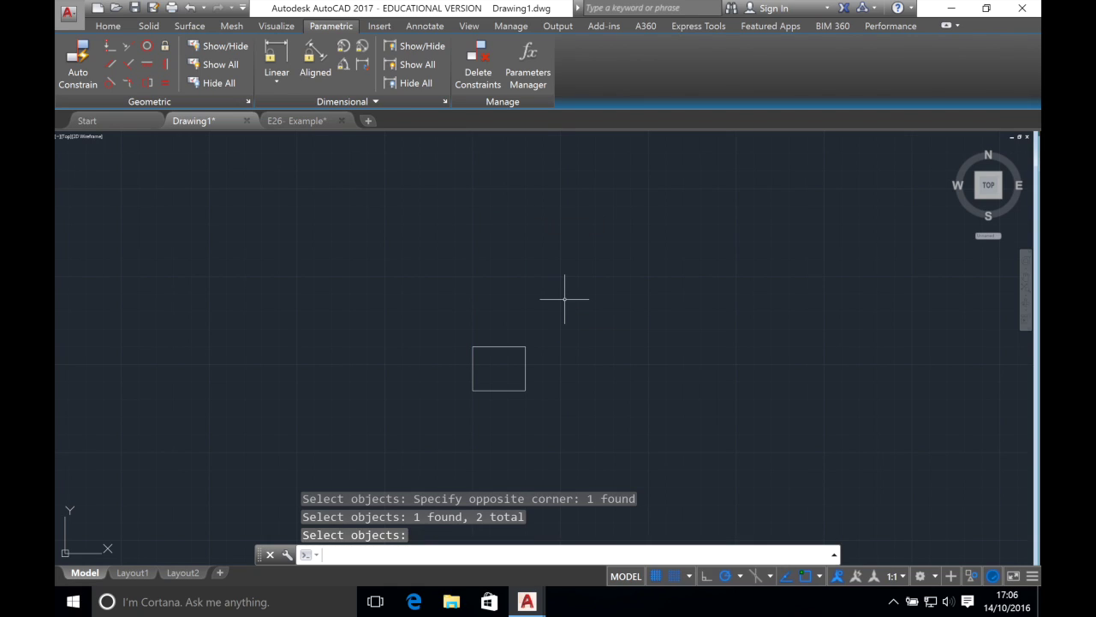
Zoom in and pan so the small 30 by 25 rectangle fills the view.
left_click(1026, 265)
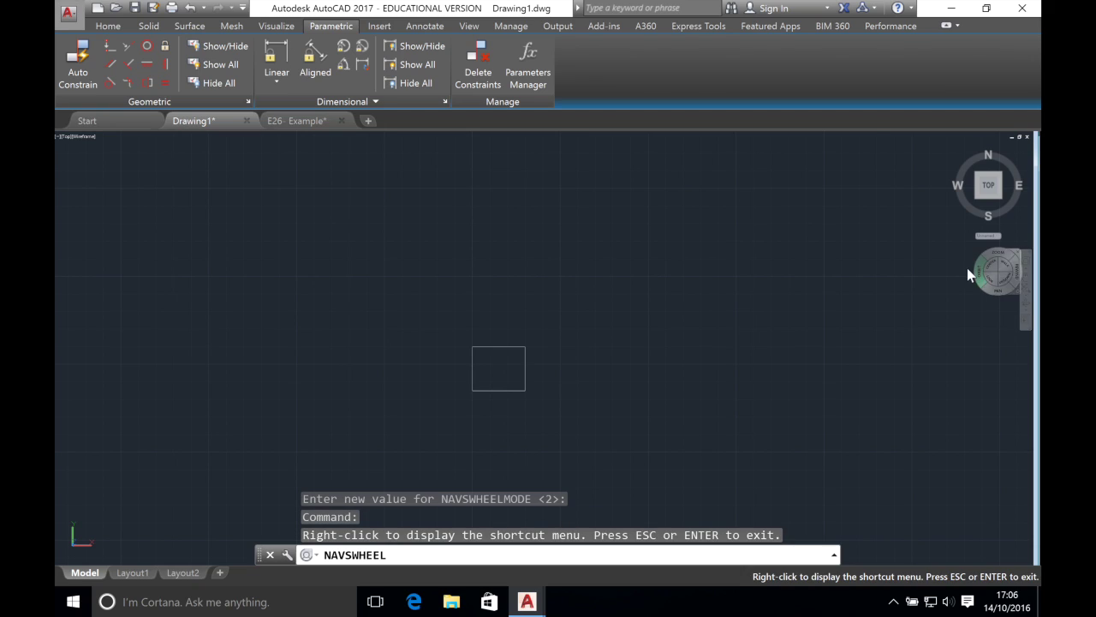
left_click(938, 251)
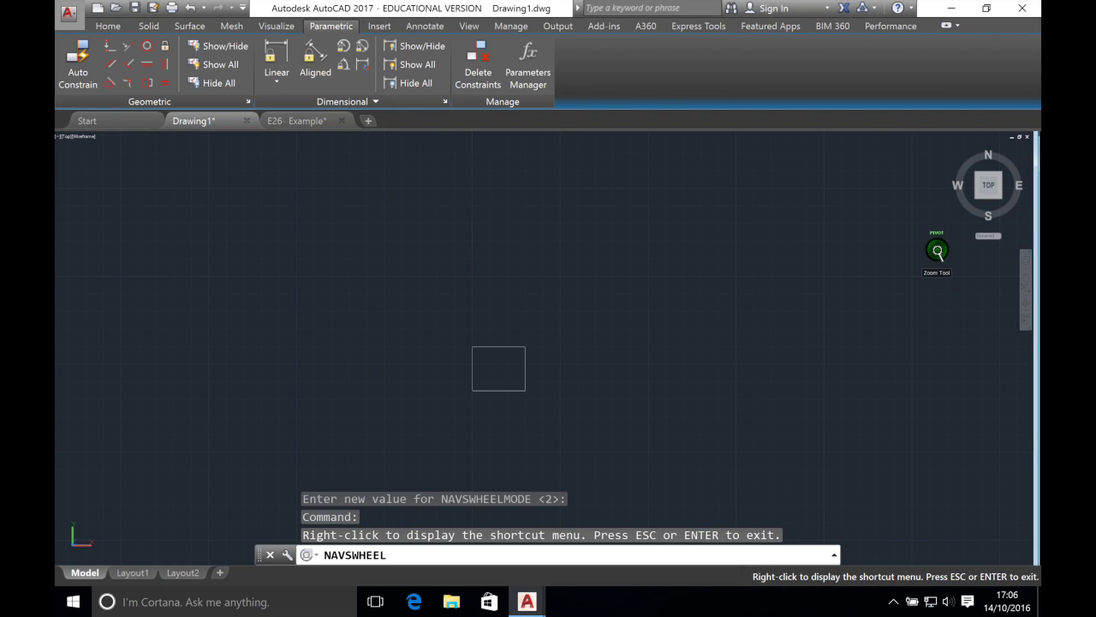
left_click_drag(938, 251, 942, 228)
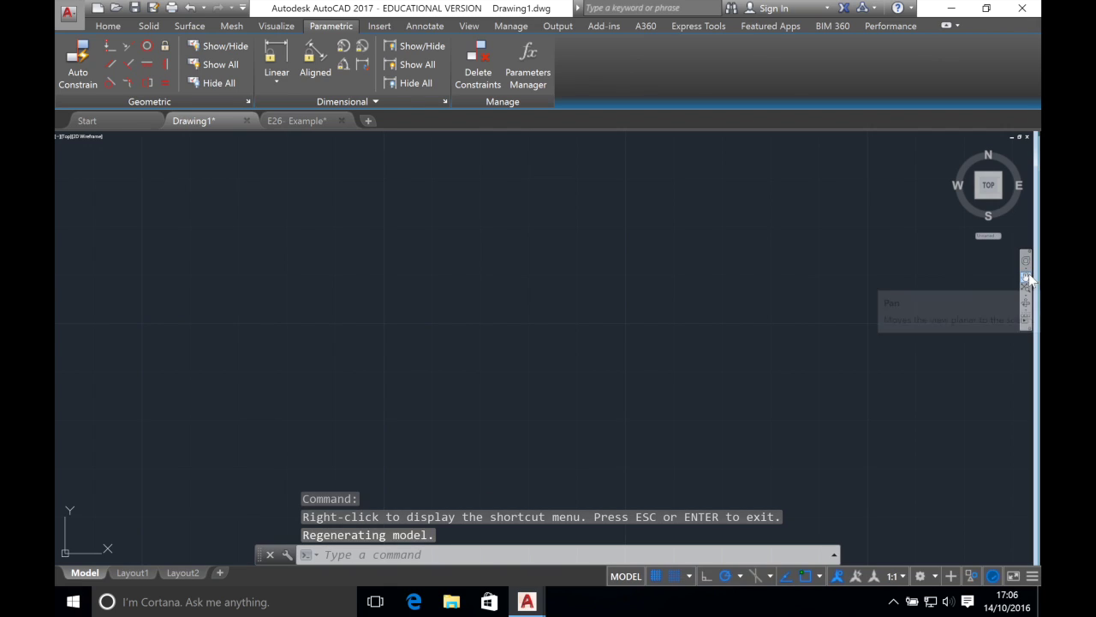
left_click(1027, 277)
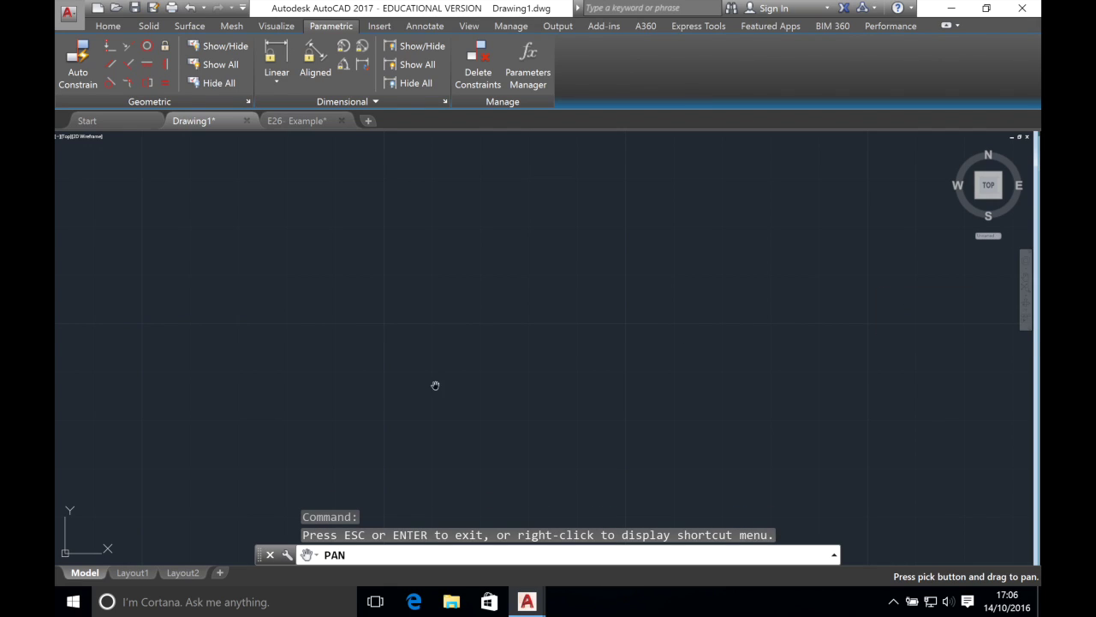
mouse_move(220, 436)
left_mouse_down()
mouse_move(439, 339)
mouse_move(611, 241)
mouse_move(794, 295)
left_mouse_up()
key("Escape")
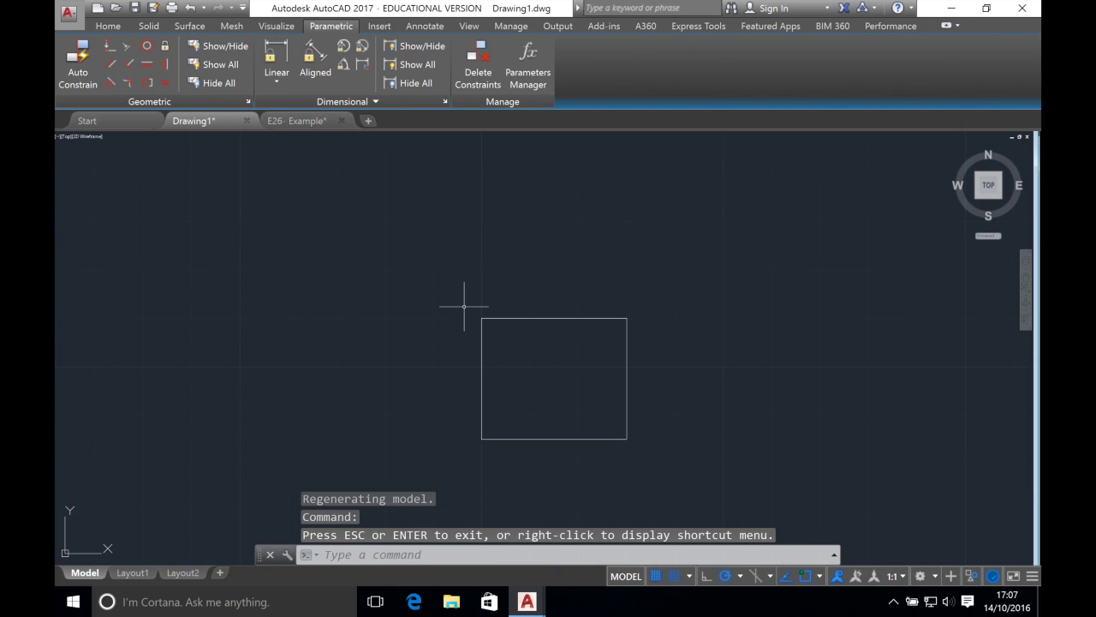
Auto Constrain the rectangle, applying three geometric constraints to its edges.
left_click(334, 28)
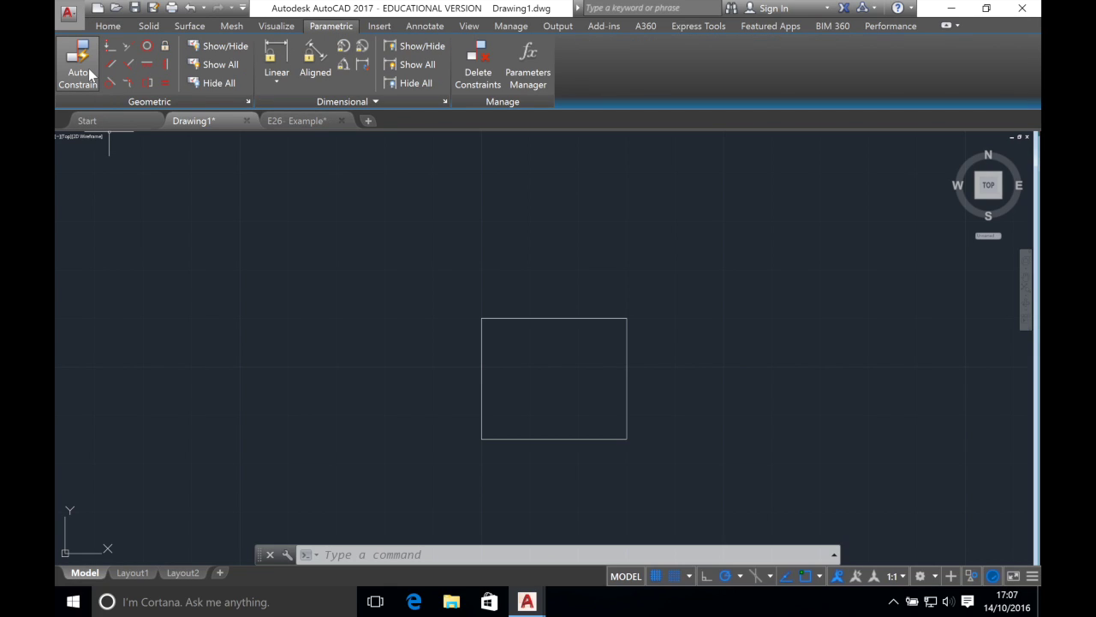
left_click(147, 64)
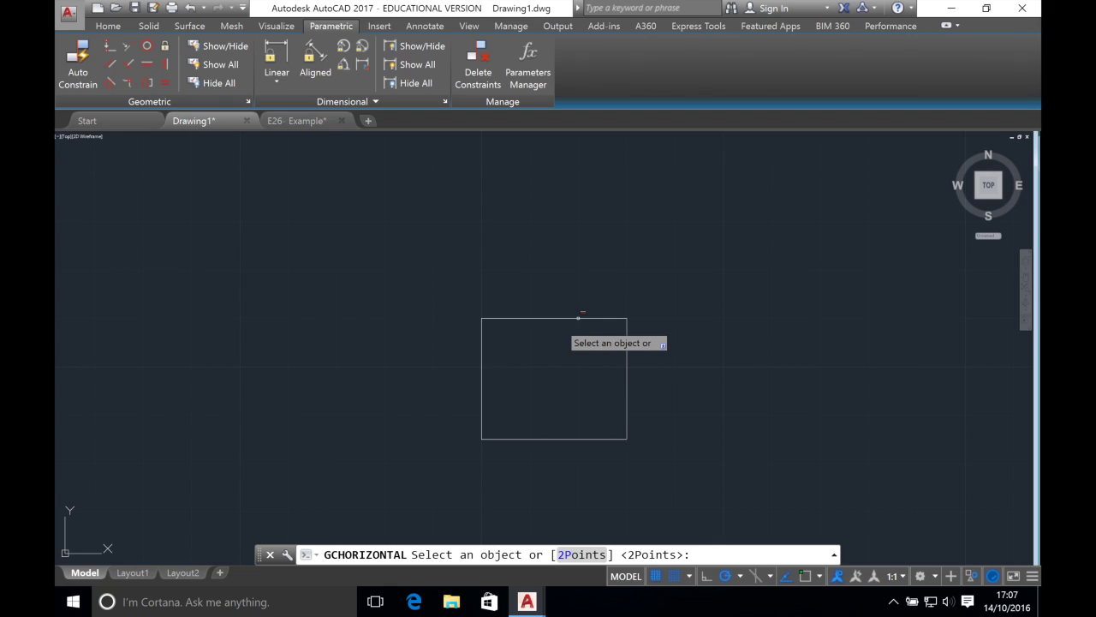
key("Escape")
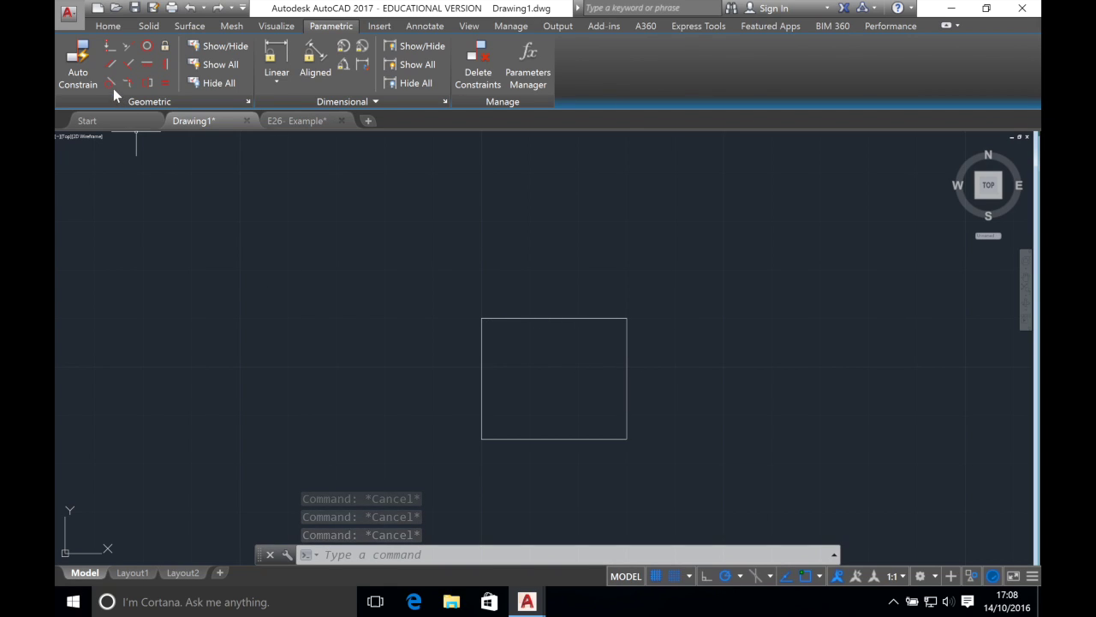
left_click(89, 69)
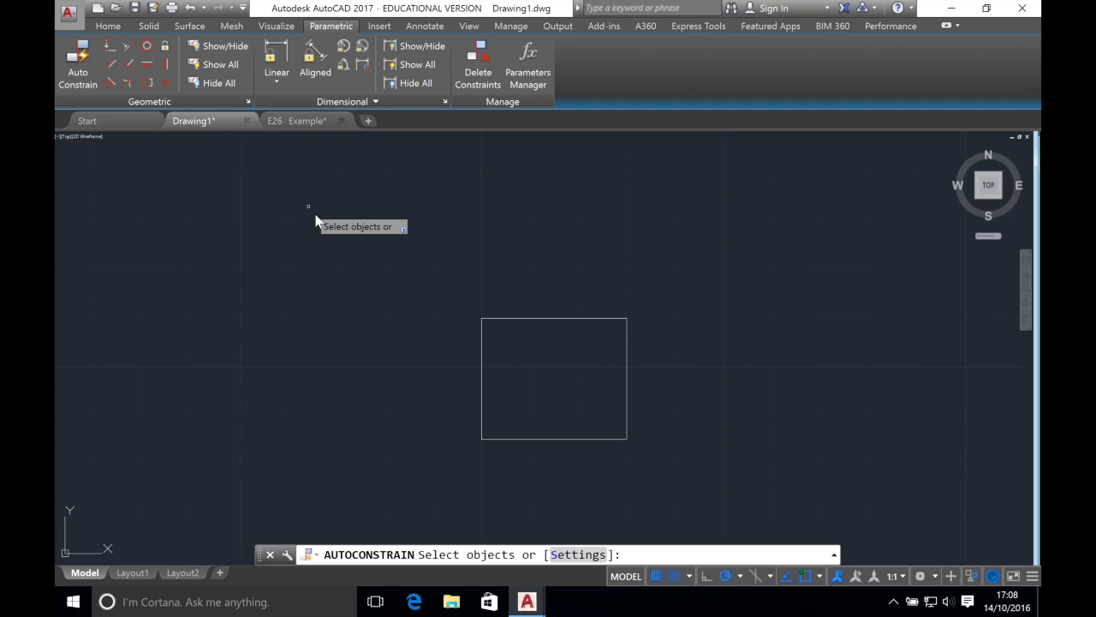
left_click(626, 396)
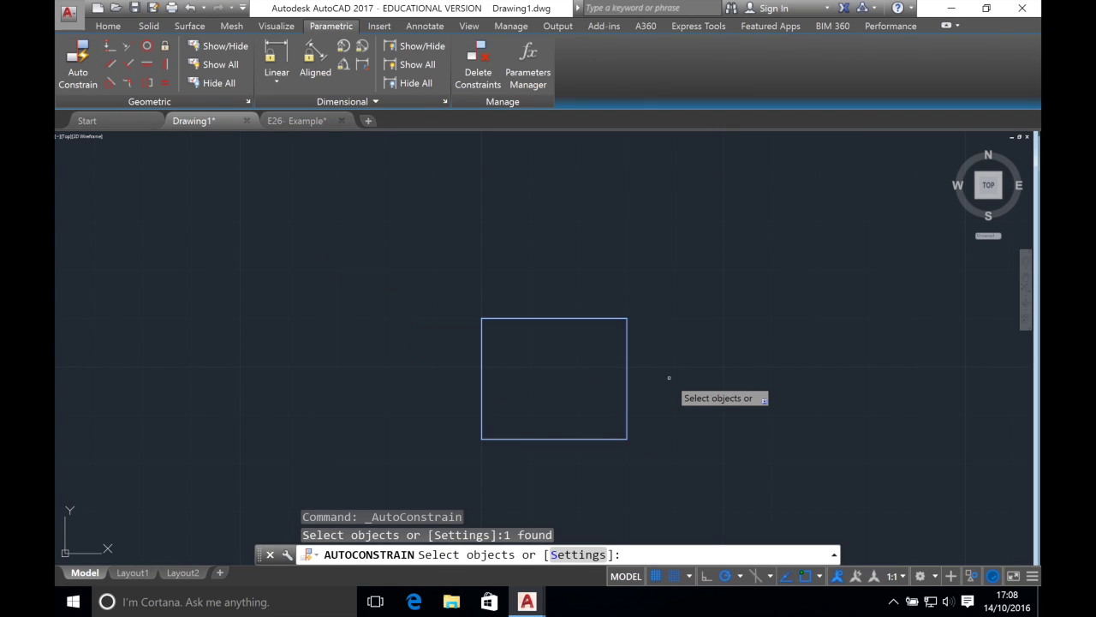
key("Return")
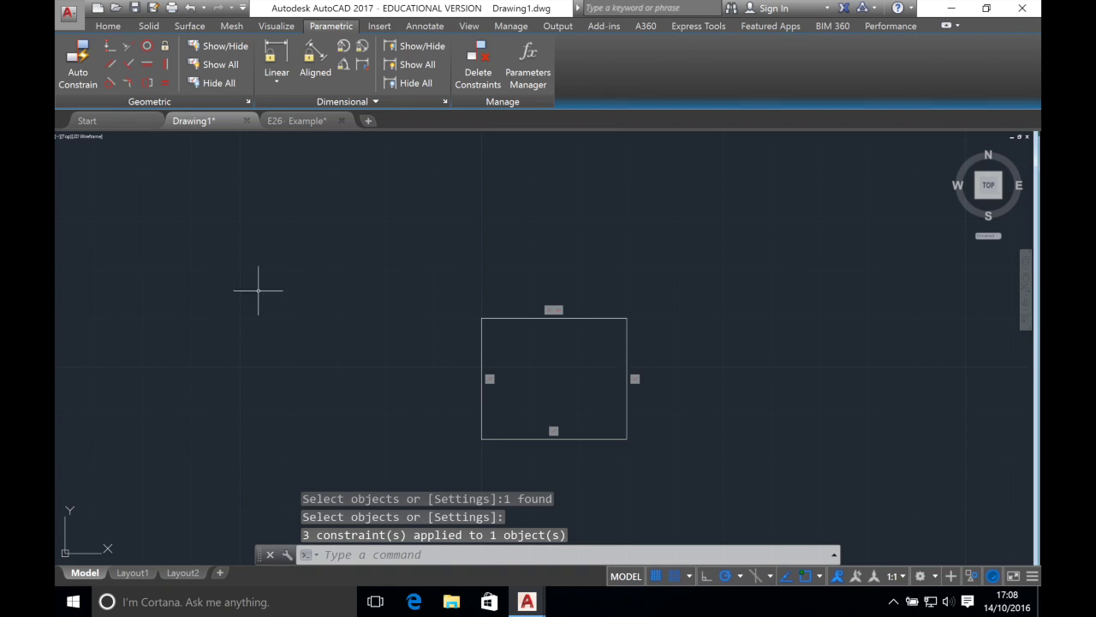
Start a line from the Home tools, then undo its misplaced first point.
left_click(108, 26)
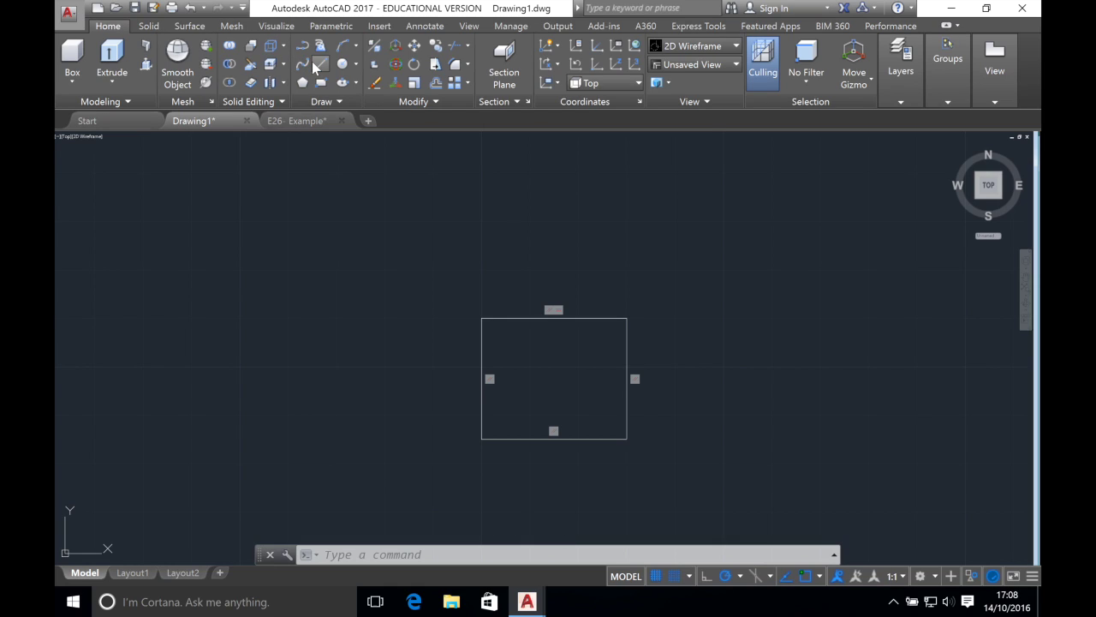
left_click(313, 63)
left_click(531, 365)
key("ctrl+z")
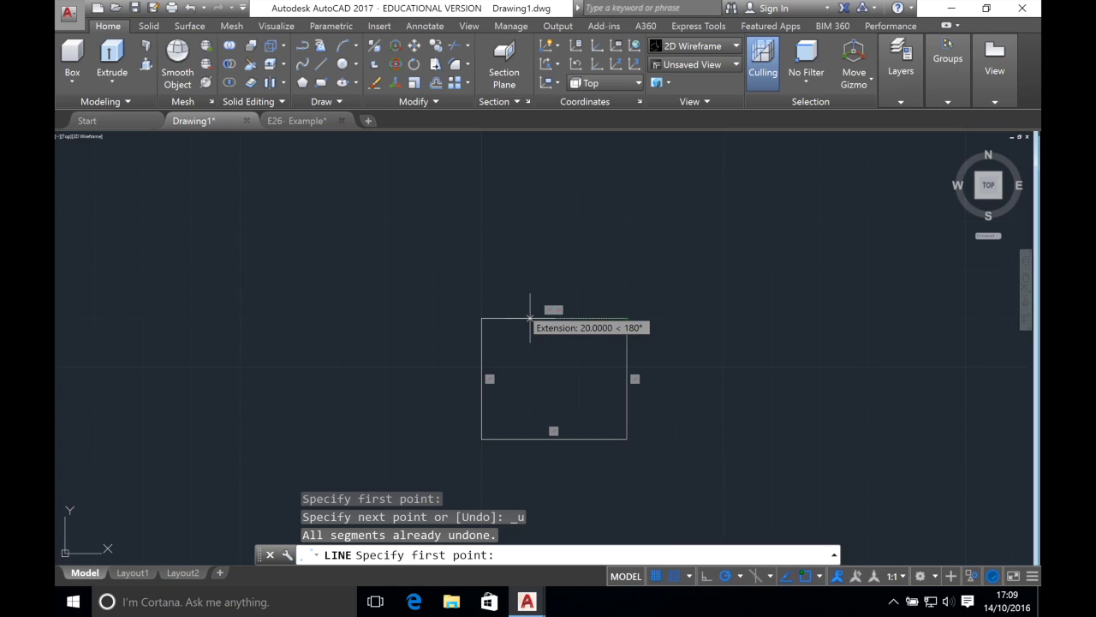
Draw a 10-unit vertical line rising at 90° from the rectangle's top edge.
left_click(483, 318)
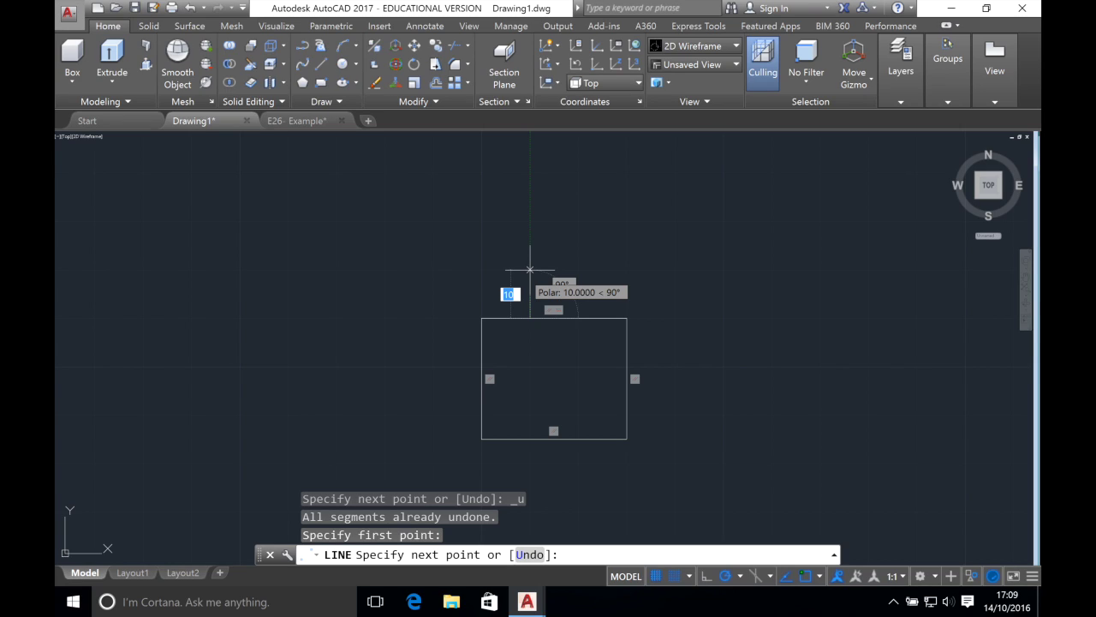
key("BackSpace")
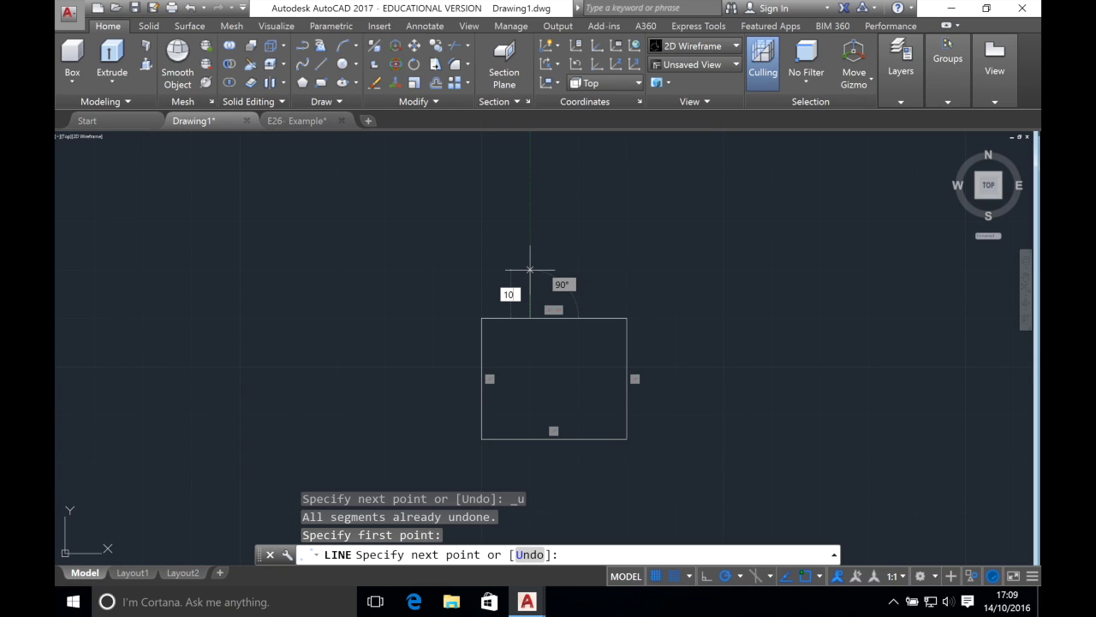
key("Return")
key("Escape")
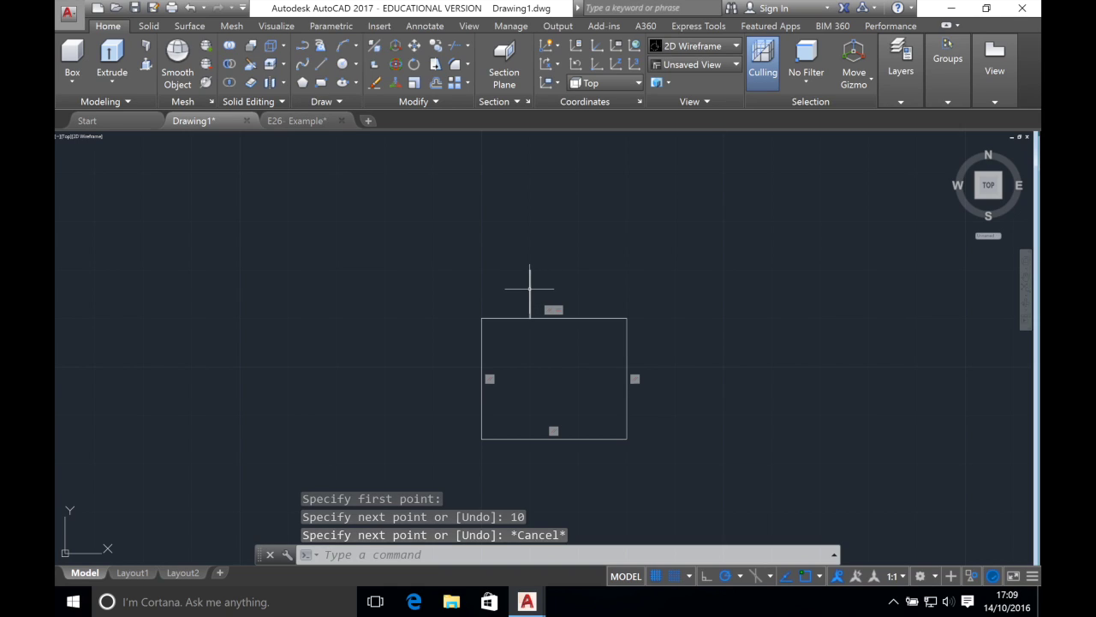
left_click(634, 223)
key("Escape")
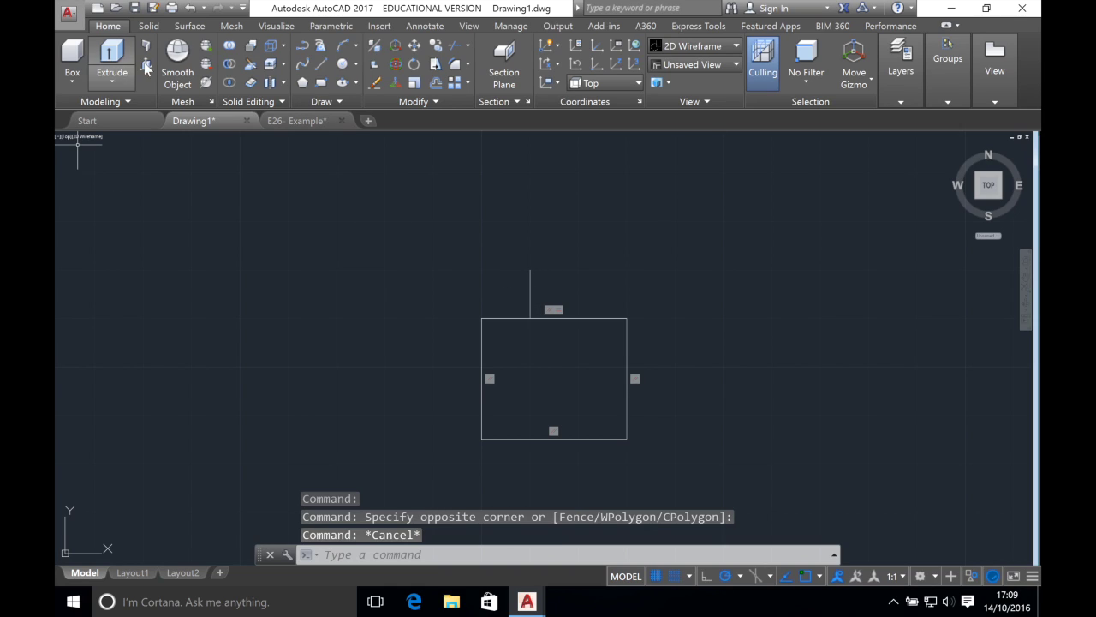
left_click(326, 28)
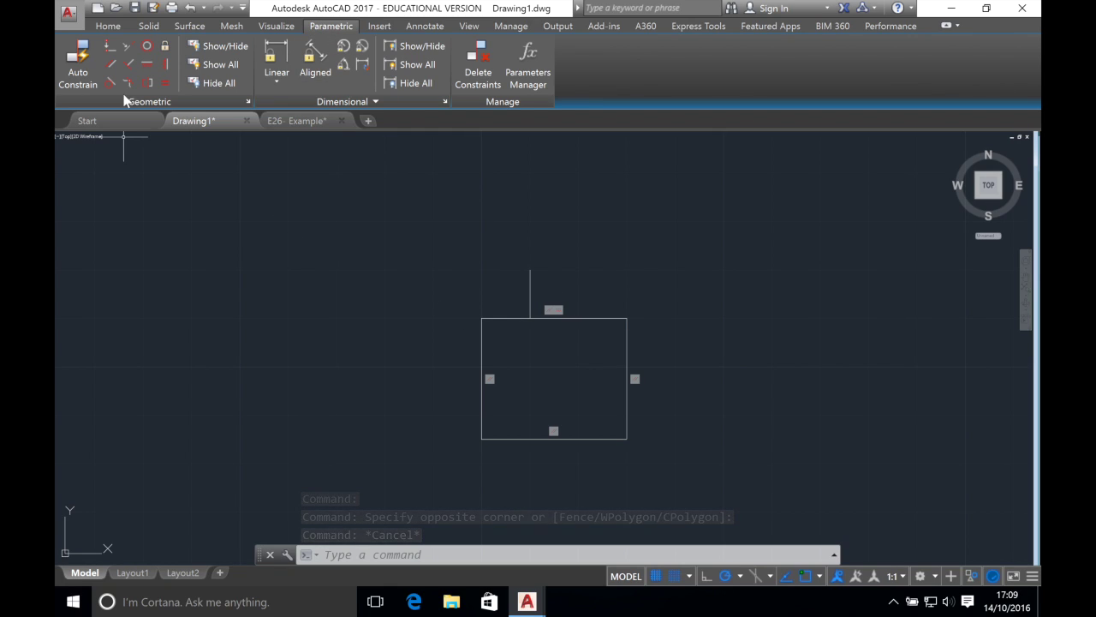
Constrain the vertical line perpendicular to the rectangle's top edge.
left_click(131, 59)
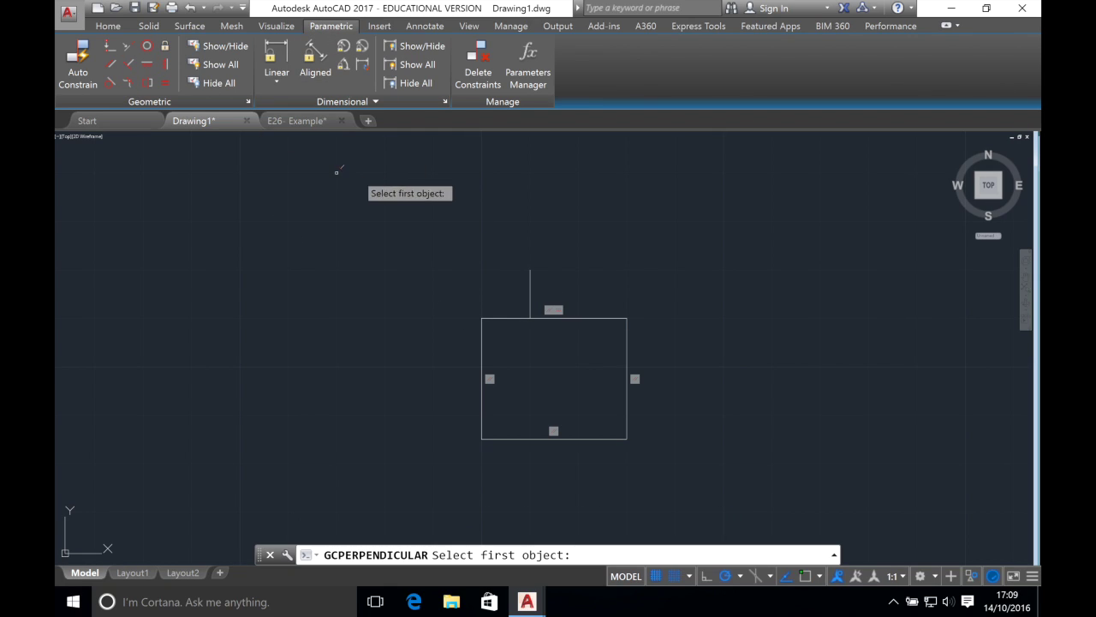
left_click(583, 316)
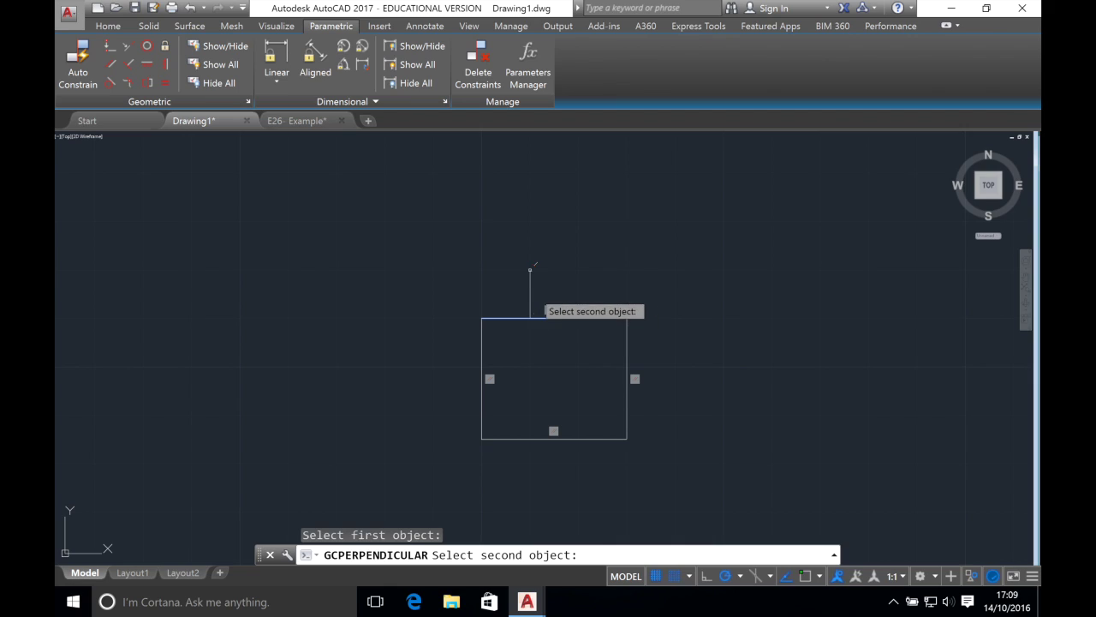
left_click(530, 272)
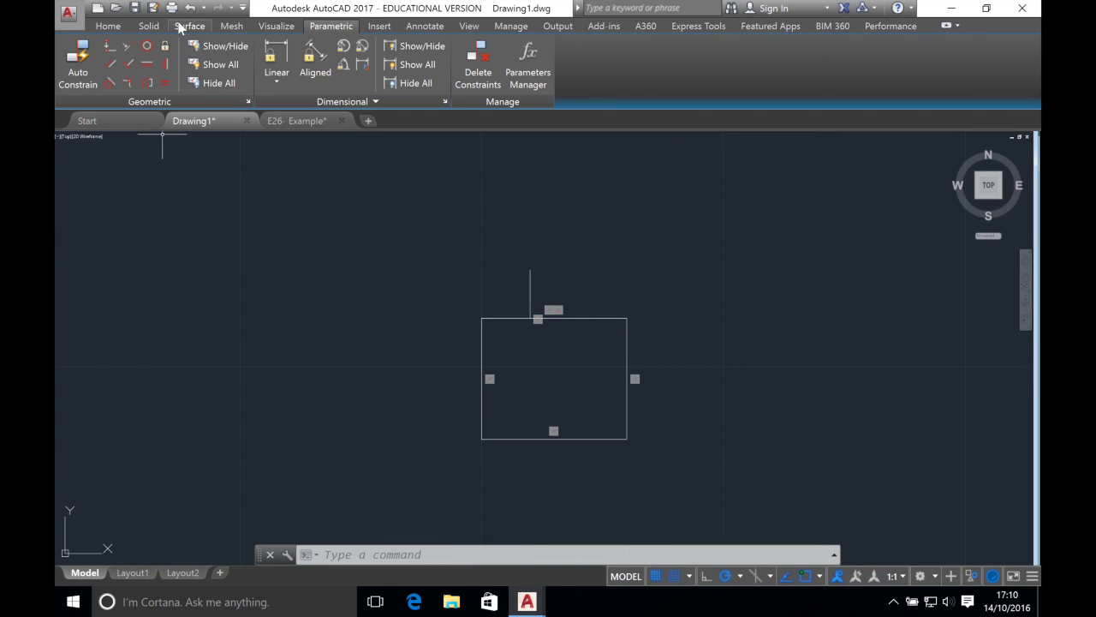
left_click(108, 27)
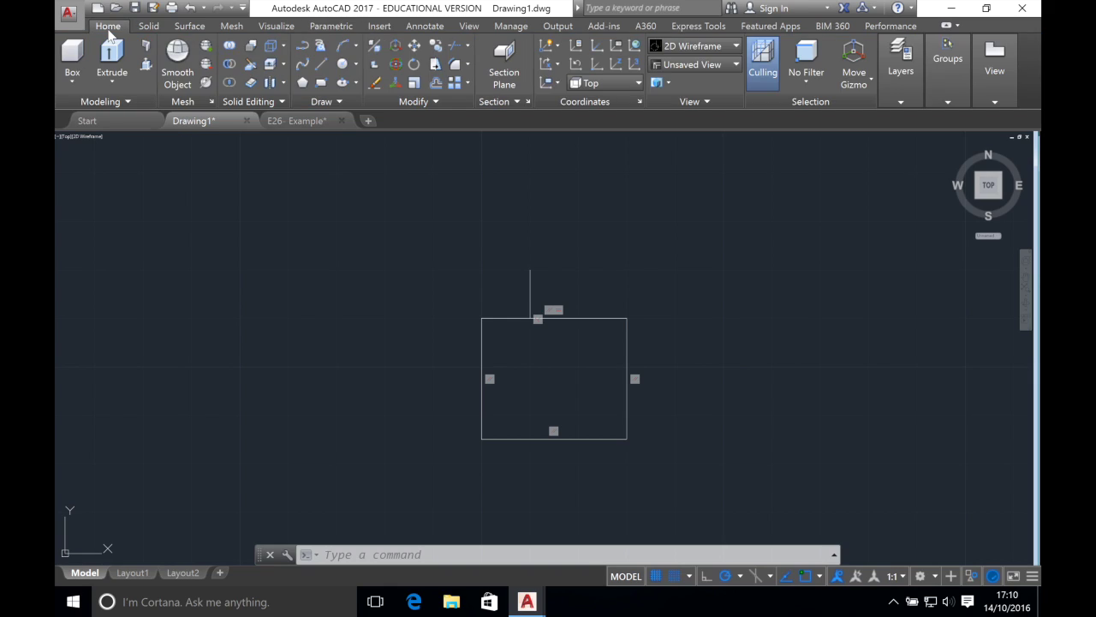
Draw a Start-Center-End arc from the line's top, centred at its base, to the top-left corner.
left_click(357, 48)
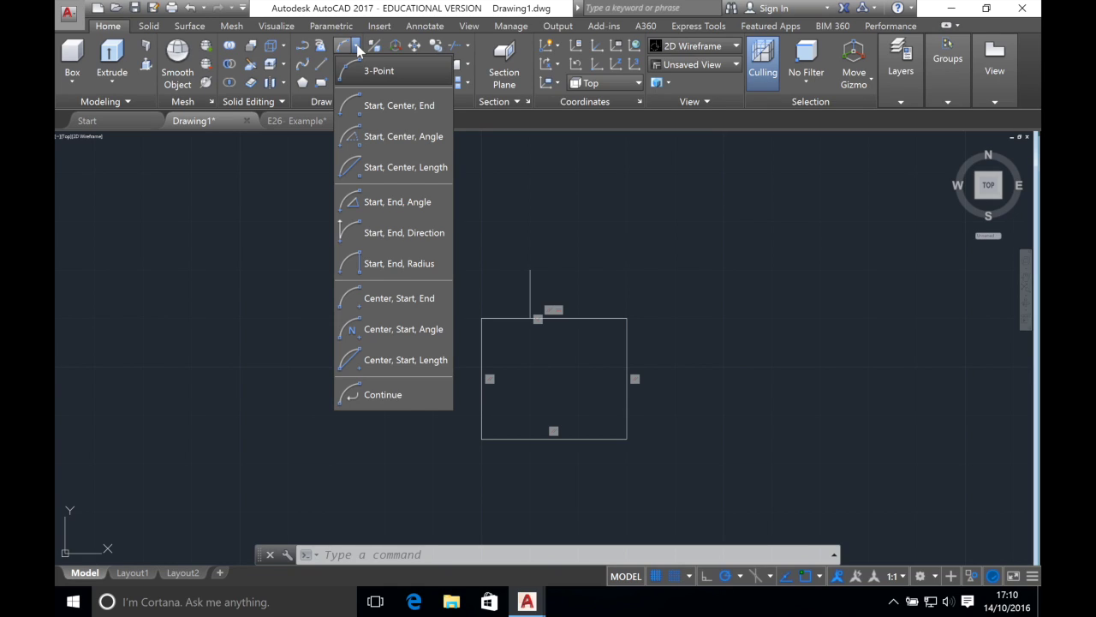
left_click(380, 106)
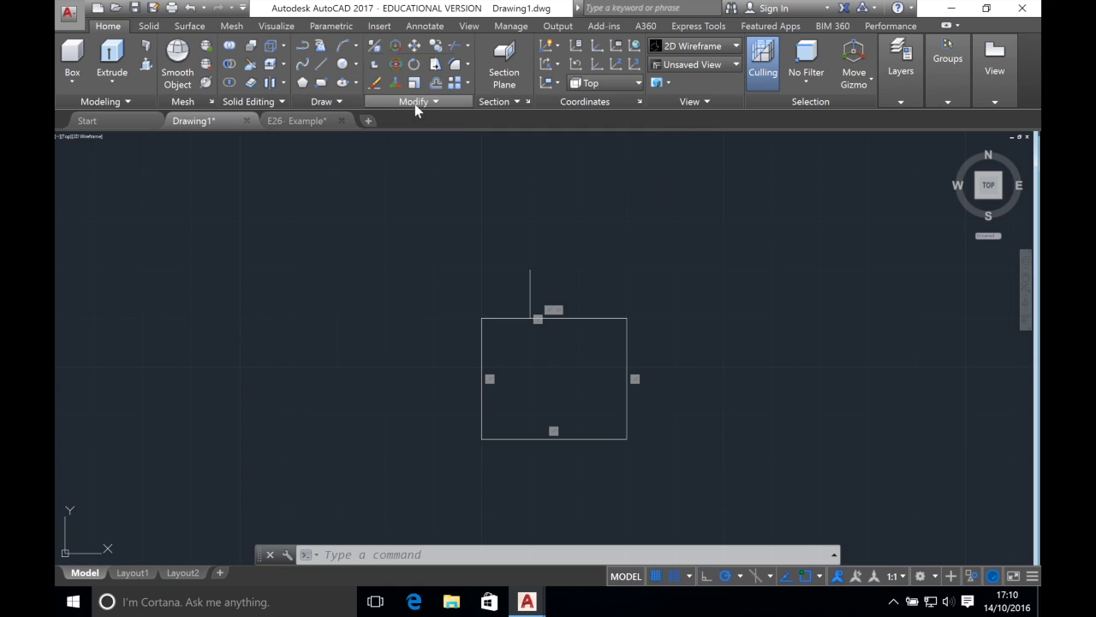
left_click(530, 270)
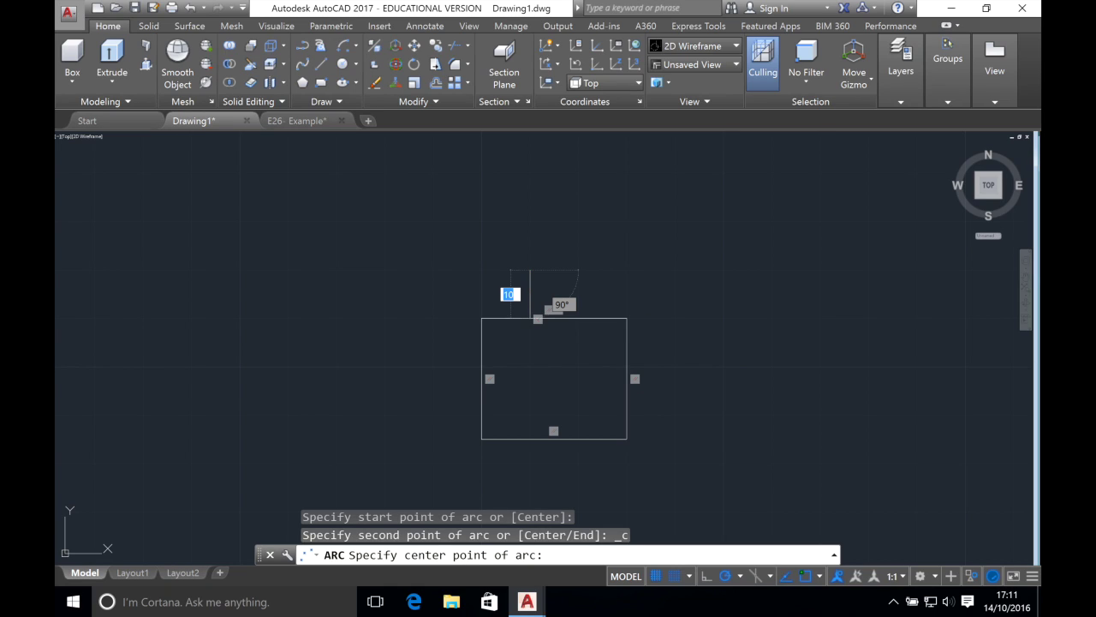
left_click(531, 319)
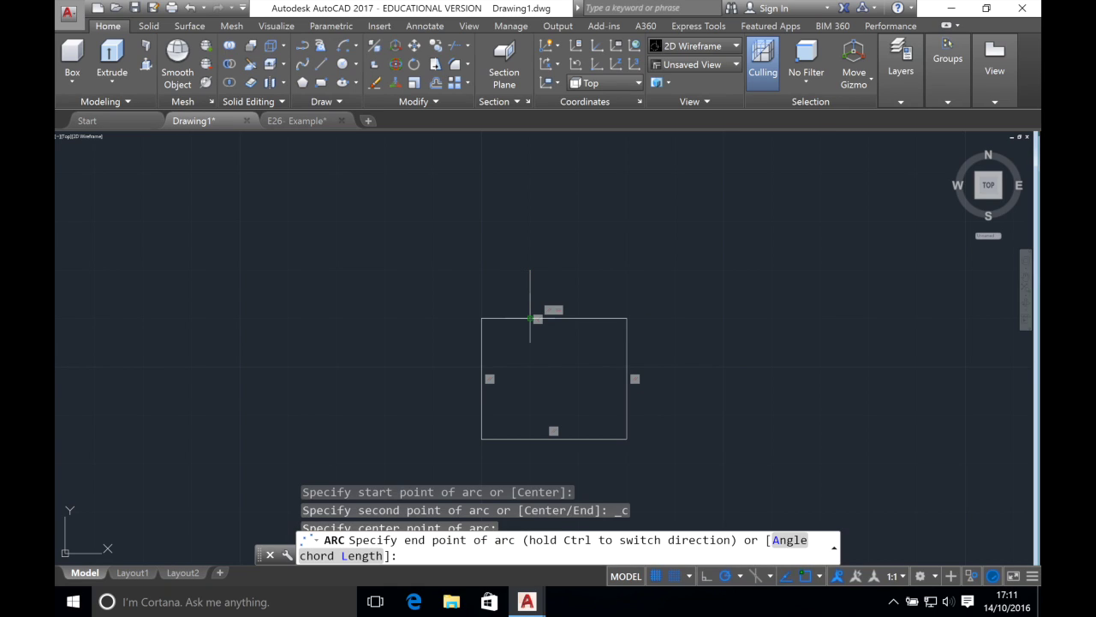
left_click(482, 318)
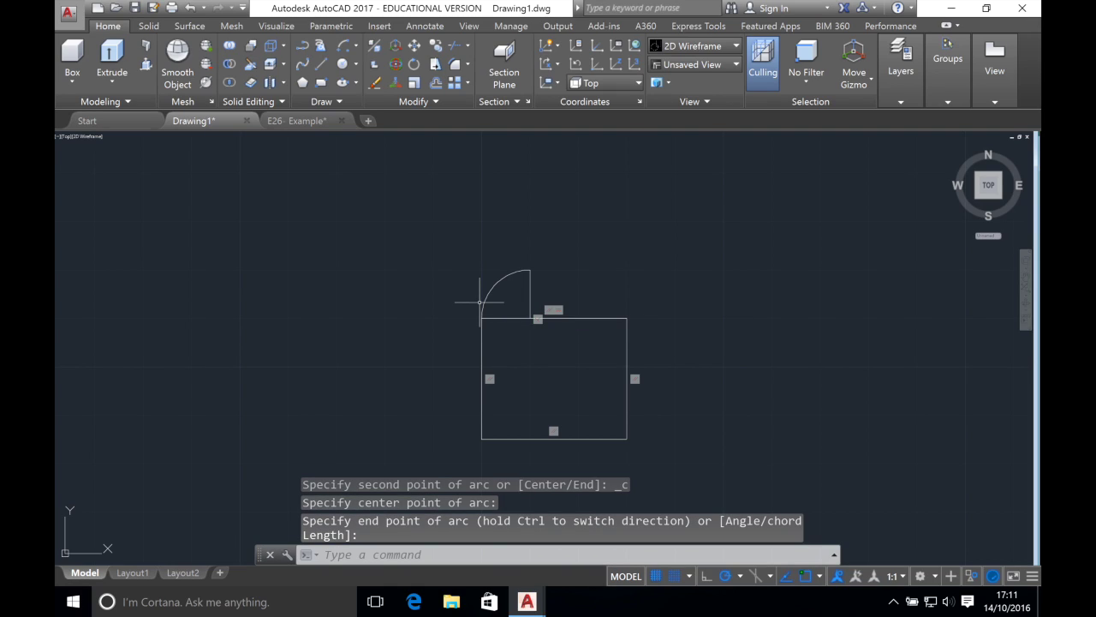
left_click(413, 281)
key("Return")
key("Escape")
key("Escape")
key("Escape")
scroll(595, 284, "up", 5)
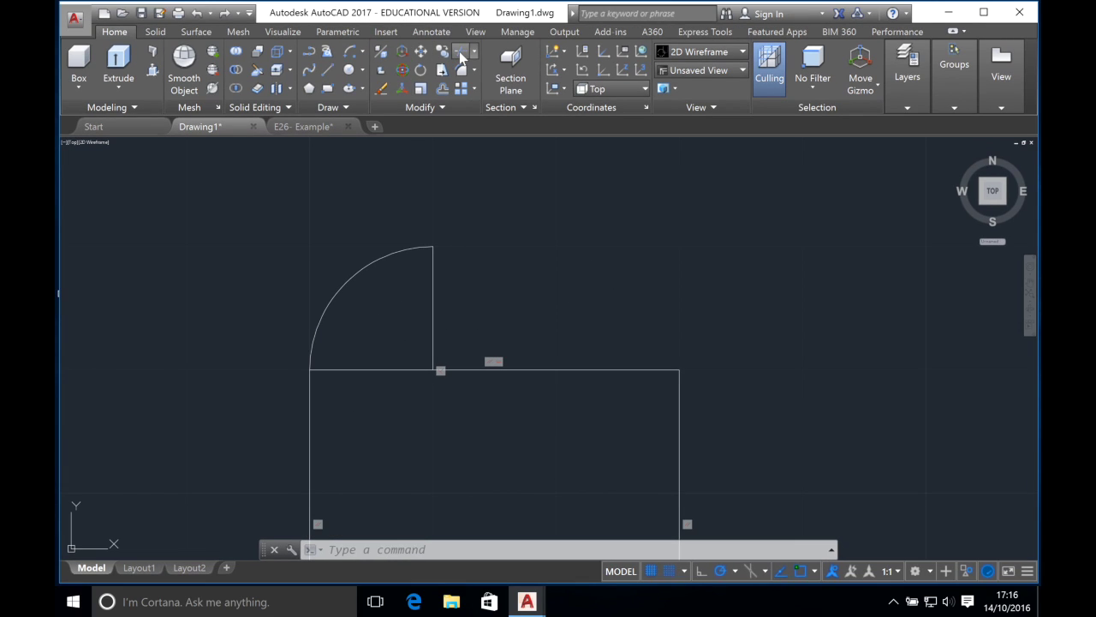
Trim the top edge under the arc, using the rectangle and vertical line as cutting edges.
left_click(459, 51)
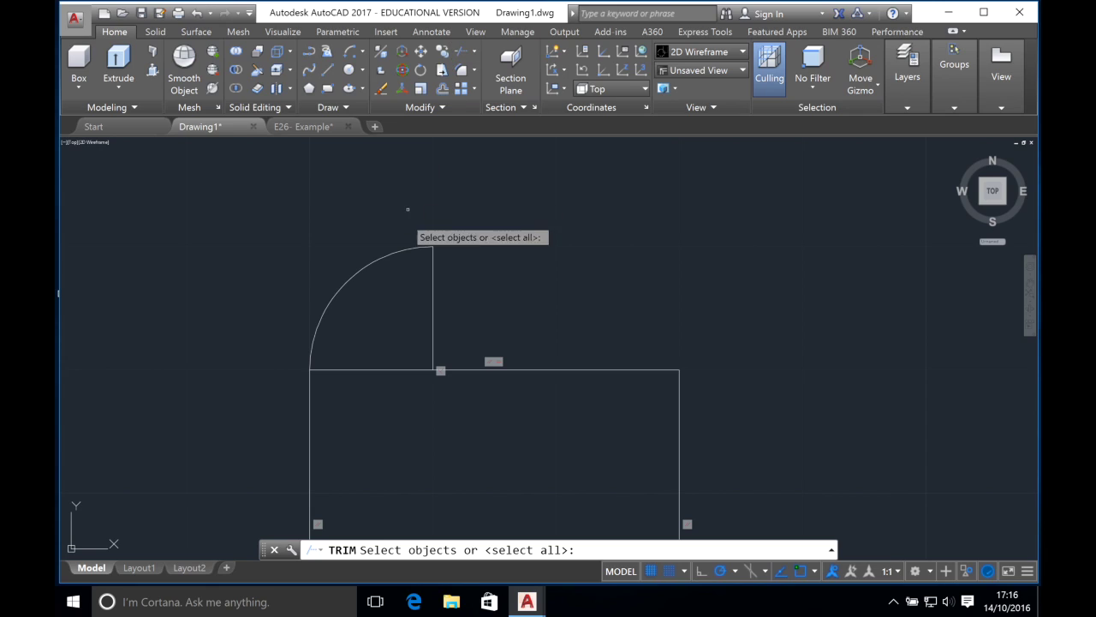
left_click(361, 369)
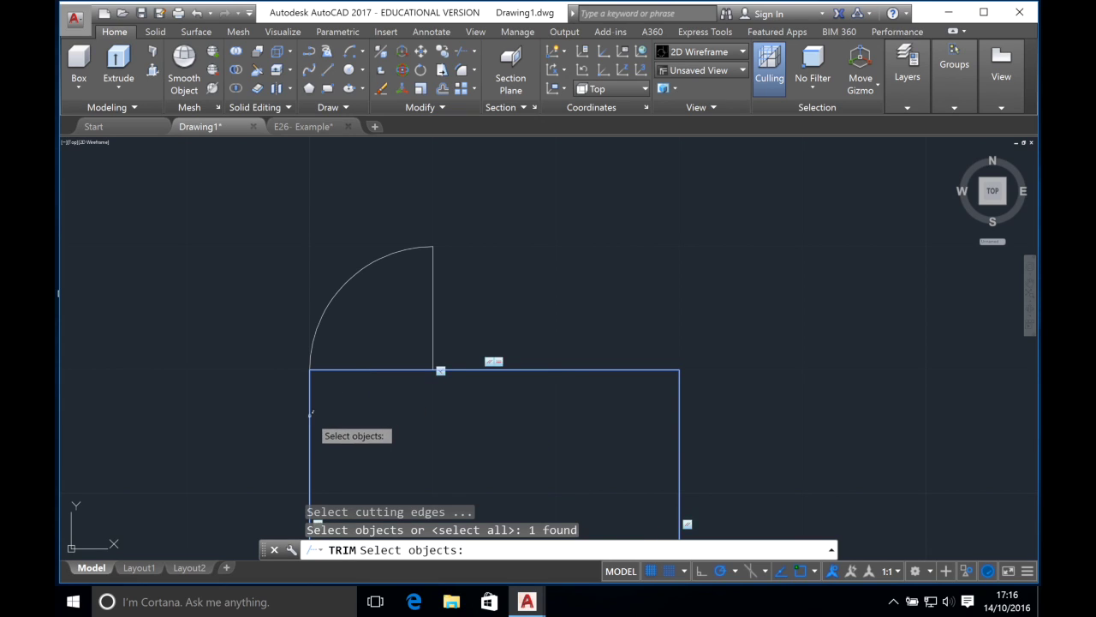
left_click(310, 416)
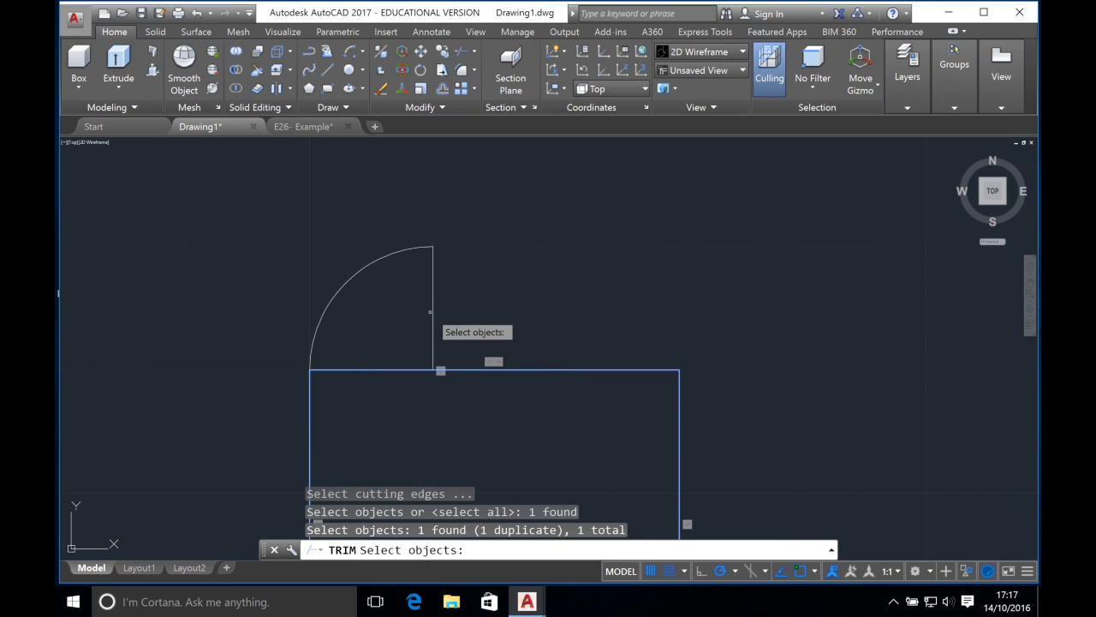
left_click(432, 310)
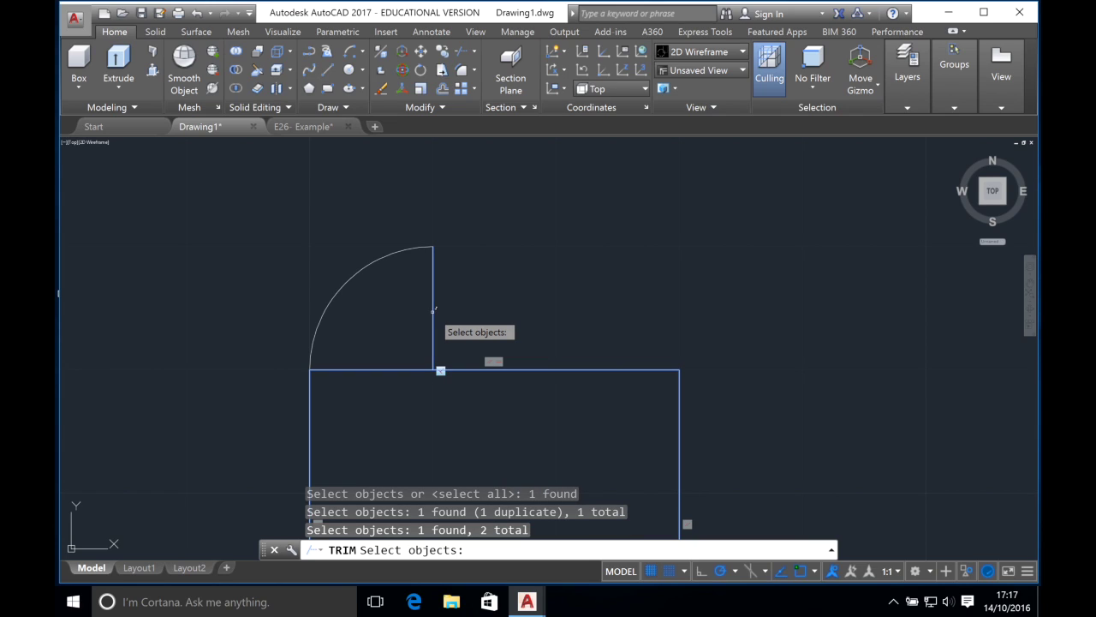
key("Return")
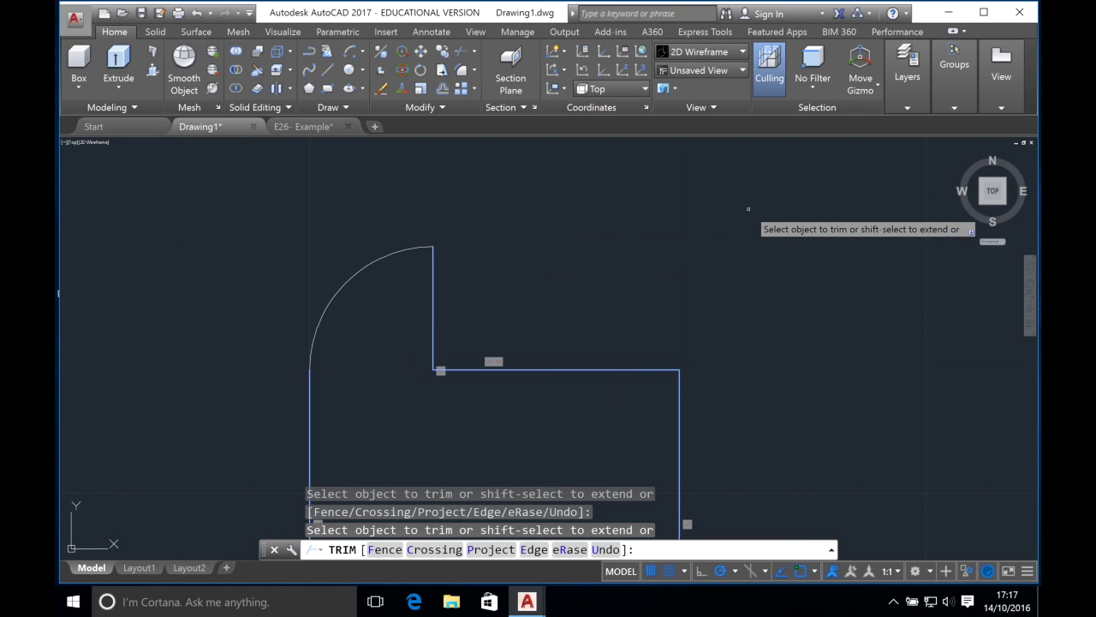
key("Return")
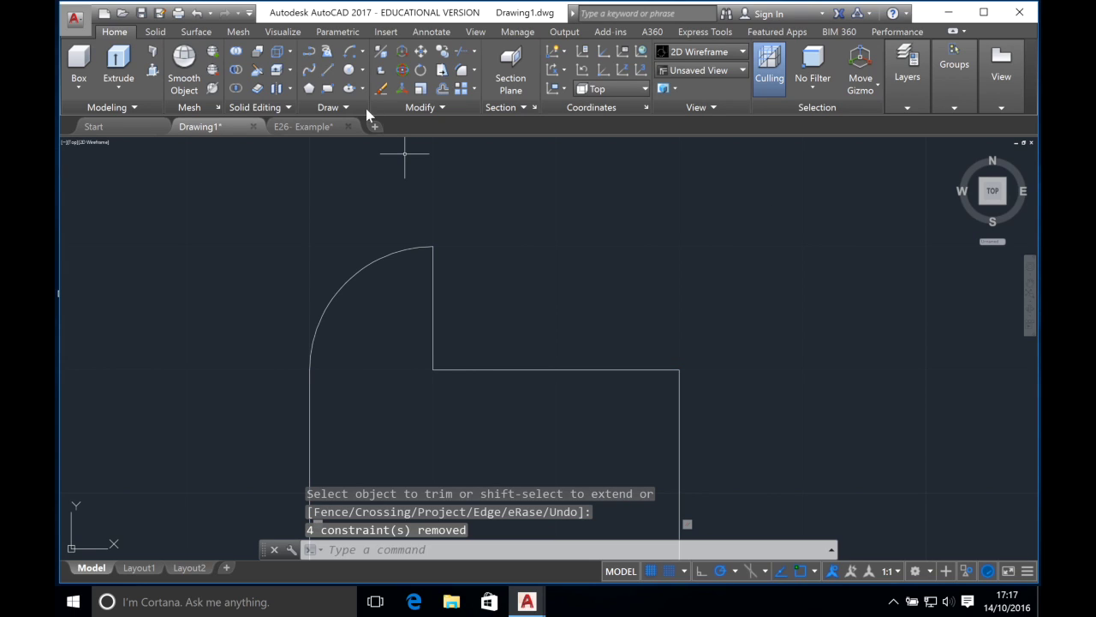
left_click(329, 70)
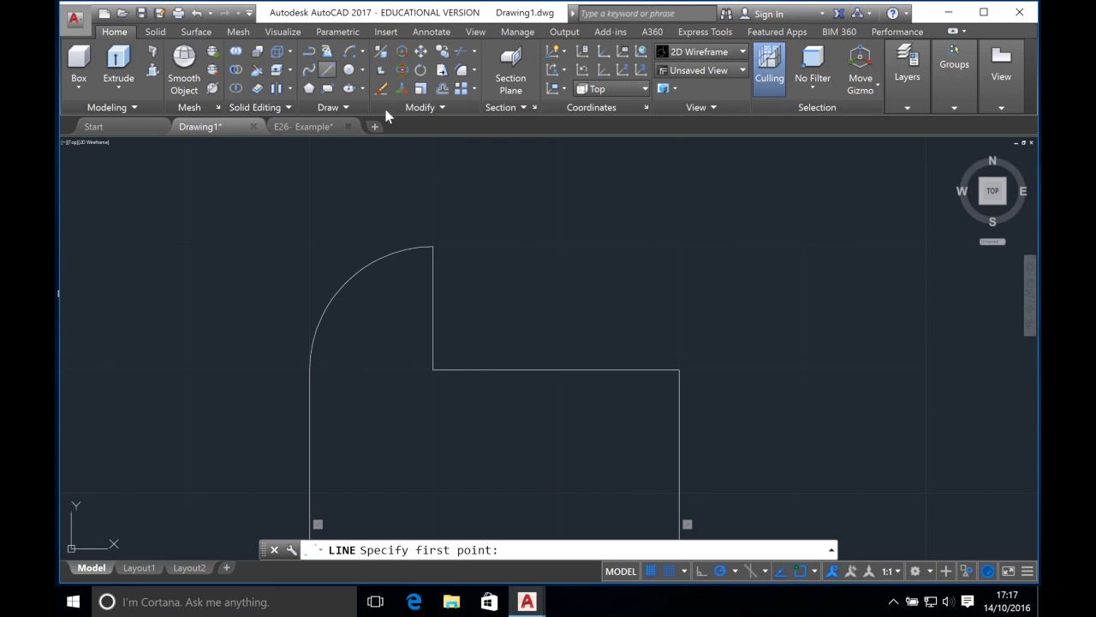
Draw a vertical line up from the notch floor, 10 units along the top edge.
left_click(556, 370)
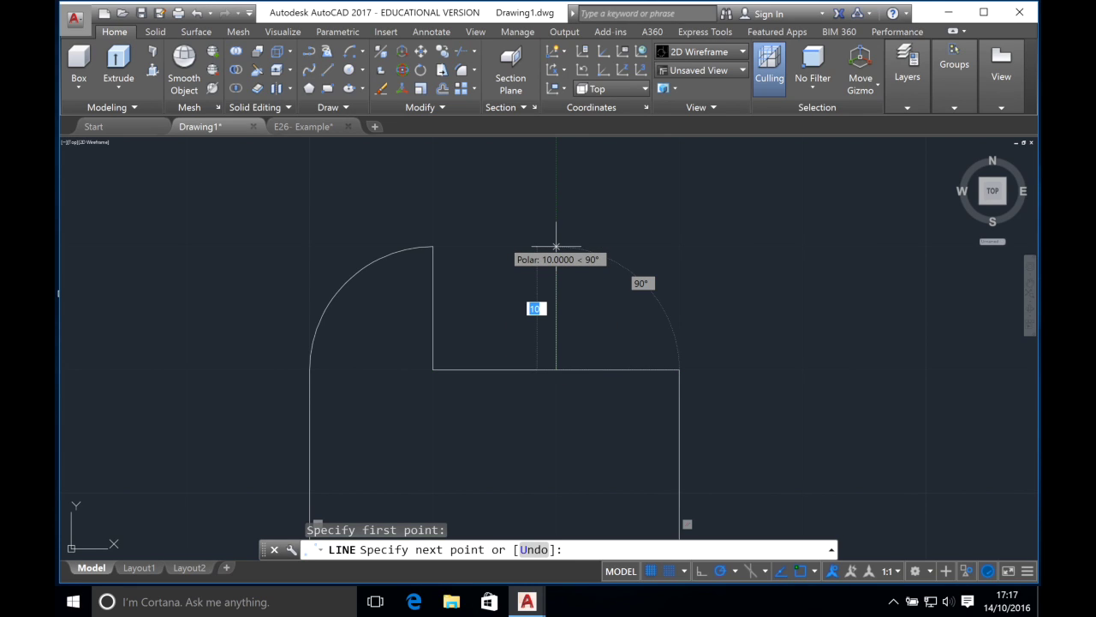
left_click(556, 246)
key("Escape")
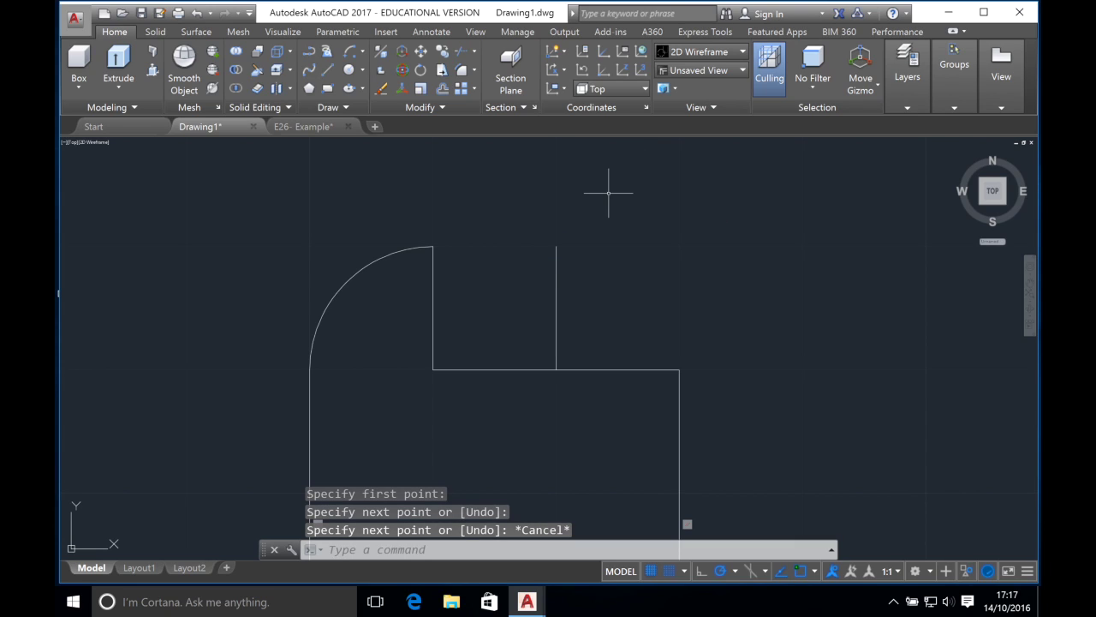
Draw a quarter-round arc from the bottom line's right end to the vertical line's top.
left_click(348, 53)
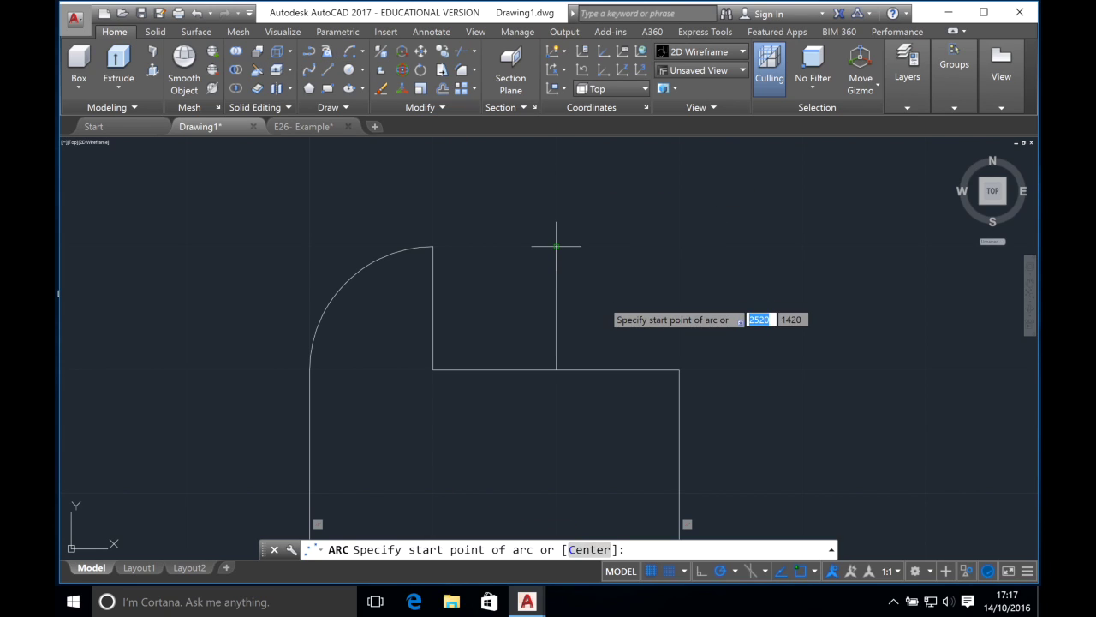
left_click(679, 370)
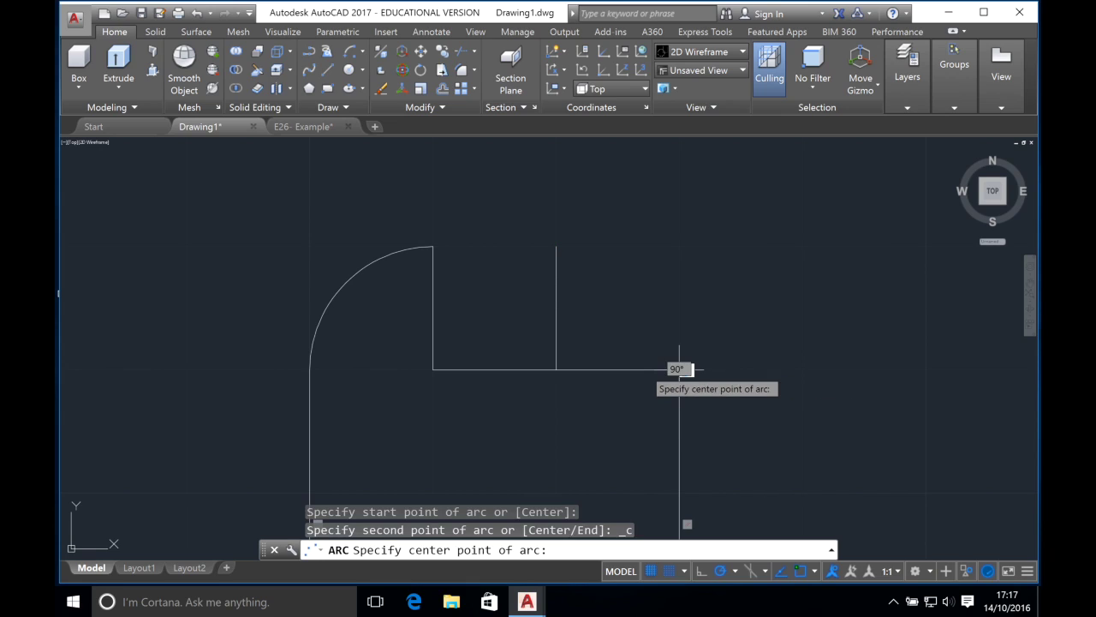
left_click(556, 370)
left_click(556, 246)
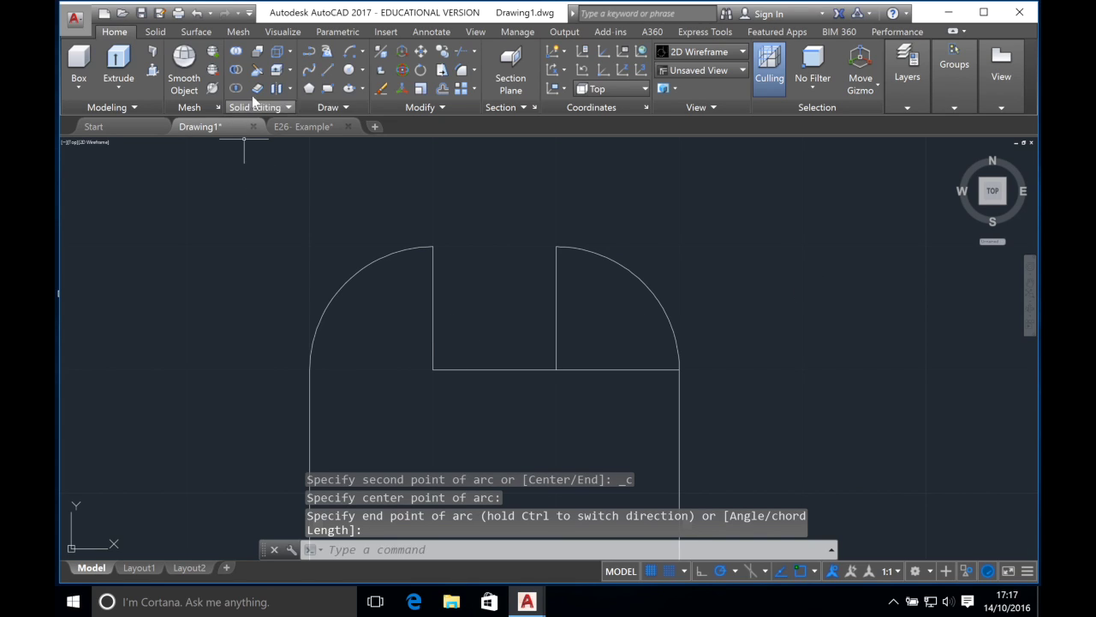
left_click(461, 51)
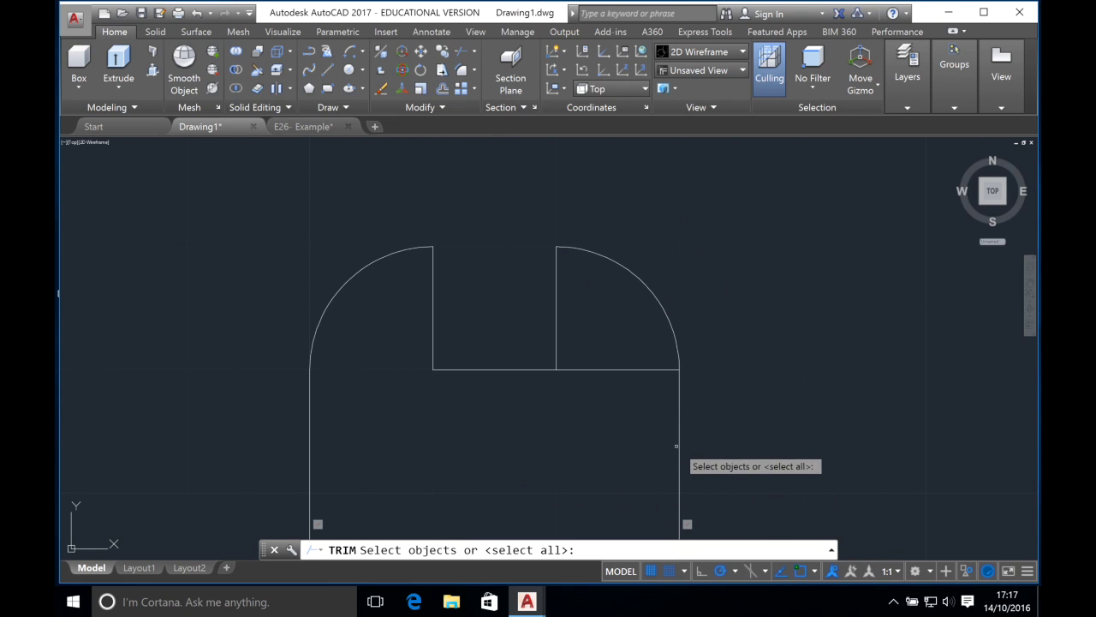
Trim the horizontal segment inside the right corner, using the outline and vertical line as cutting edges.
left_click(632, 369)
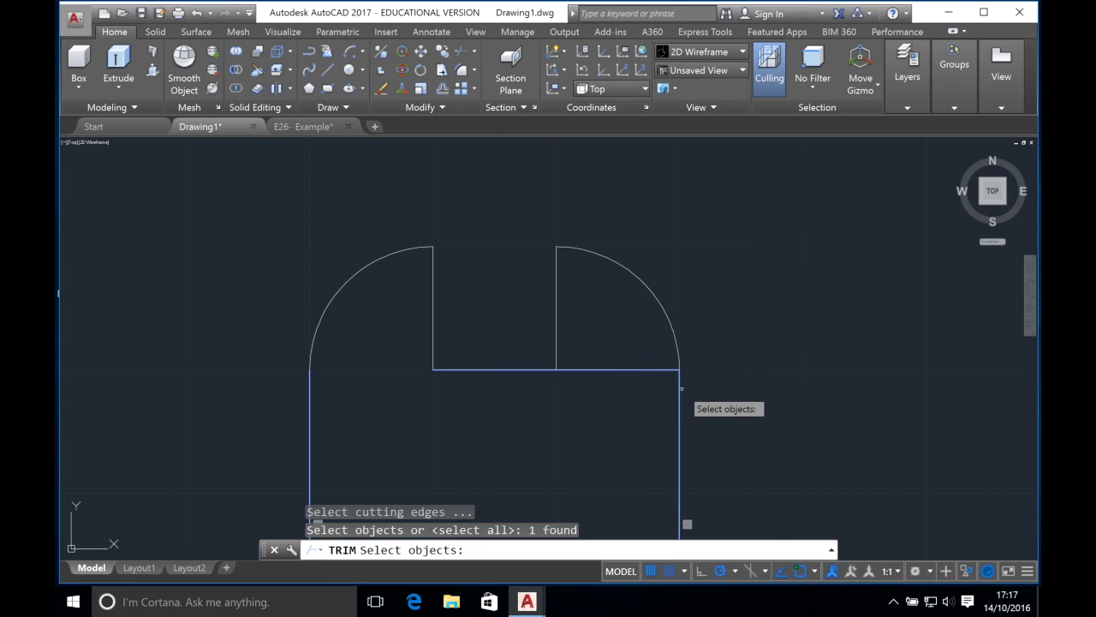
left_click(557, 330)
left_click(680, 440)
left_click(671, 335)
key("Return")
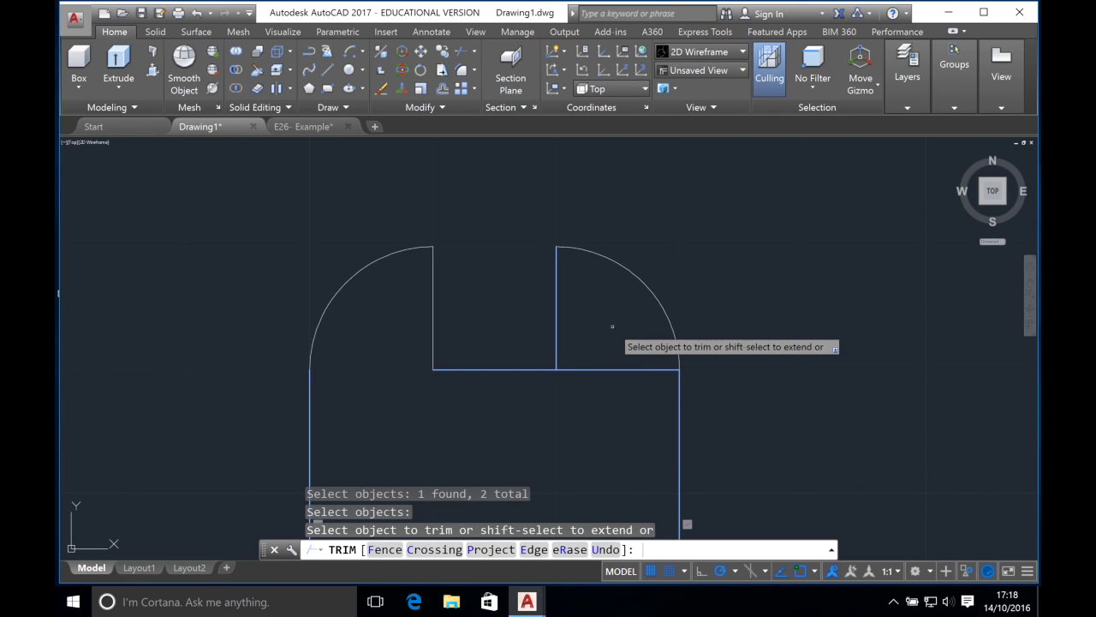
left_click(612, 369)
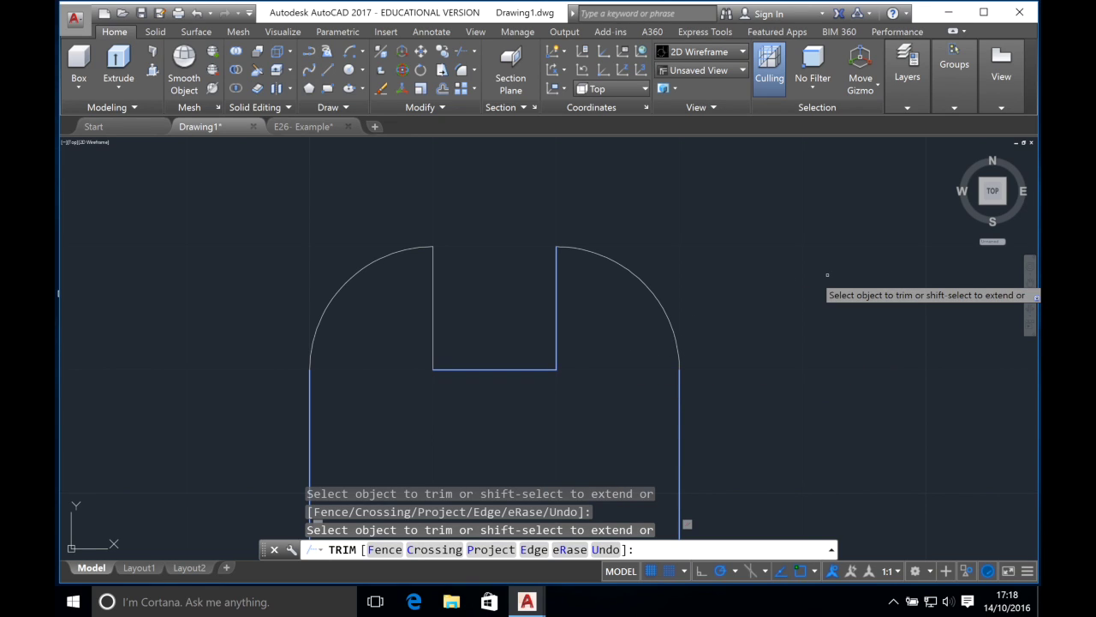
key("Escape")
type("p")
key("Return")
mouse_move(831, 274)
left_mouse_down()
mouse_move(851, 253)
mouse_move(815, 266)
mouse_move(736, 266)
left_mouse_up()
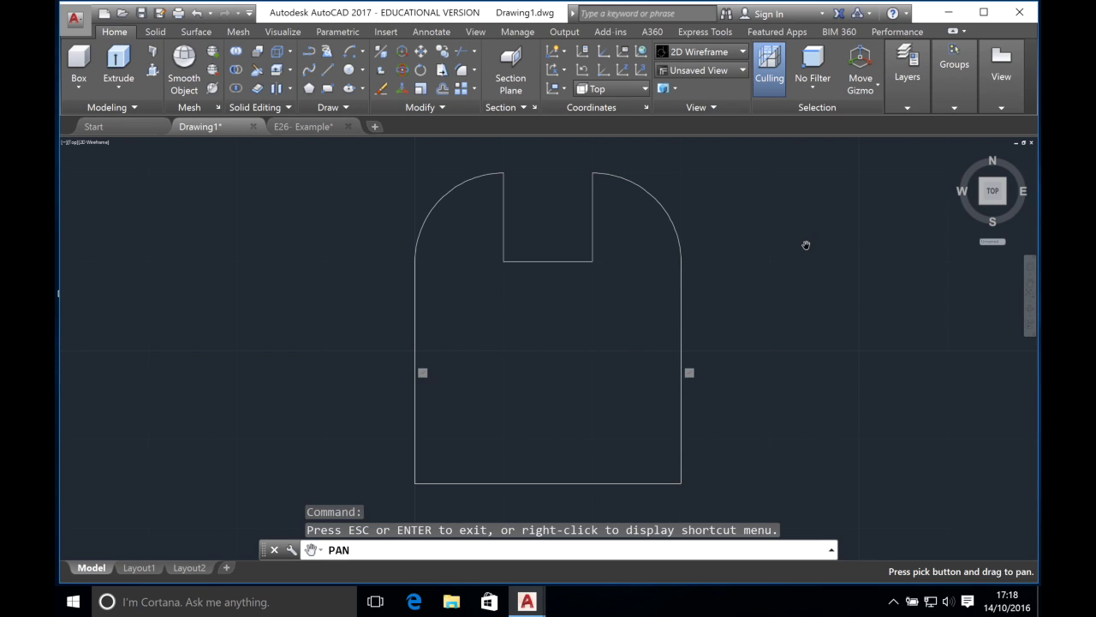
Window-select all seven outline segments and JOIN them into one closed polyline.
key("Escape")
mouse_move(336, 179)
left_mouse_down()
mouse_move(450, 193)
mouse_move(503, 222)
mouse_move(516, 242)
mouse_move(508, 339)
mouse_move(466, 355)
mouse_move(421, 319)
mouse_move(431, 252)
mouse_move(460, 220)
mouse_move(493, 230)
mouse_move(496, 253)
mouse_move(483, 276)
mouse_move(414, 248)
mouse_move(426, 292)
mouse_move(464, 309)
mouse_move(503, 295)
mouse_move(514, 321)
left_mouse_up()
left_click(346, 150)
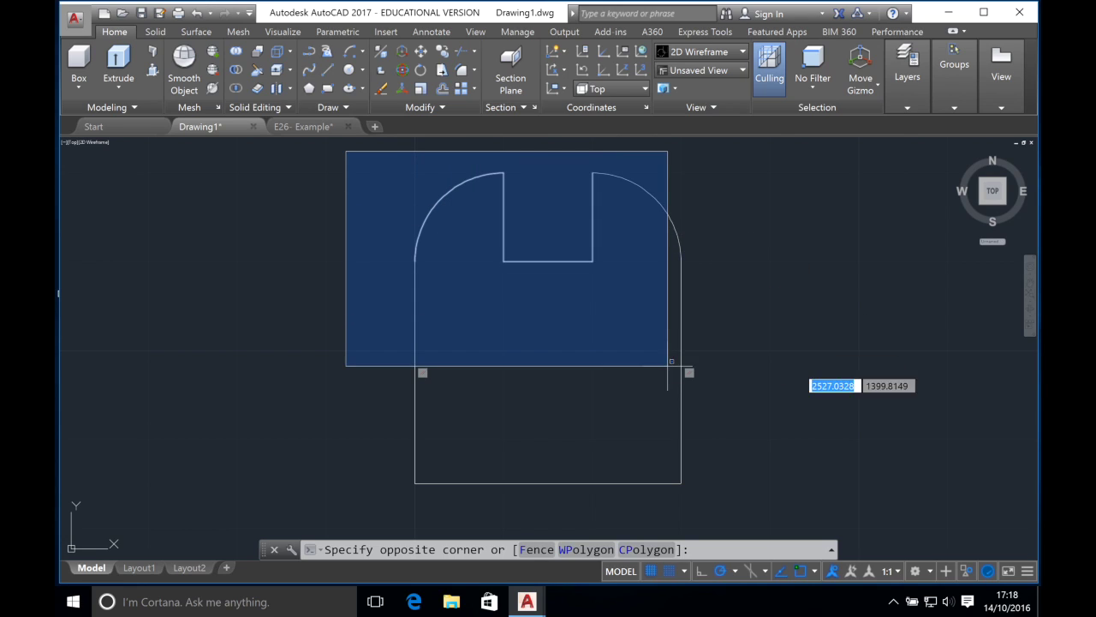
left_click(755, 505)
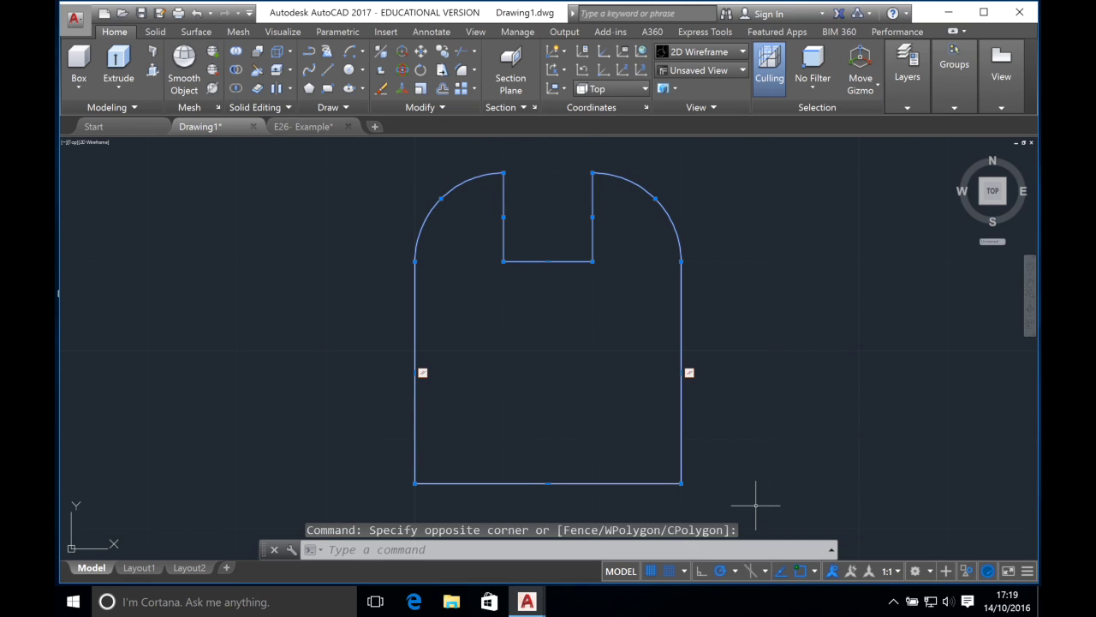
type("j")
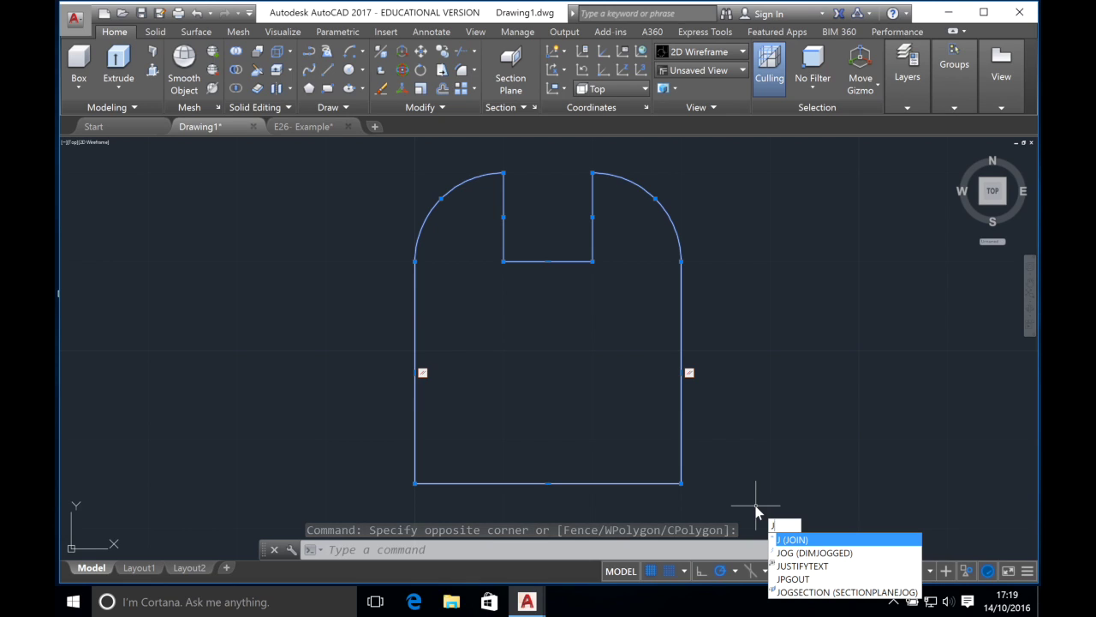
key("Return")
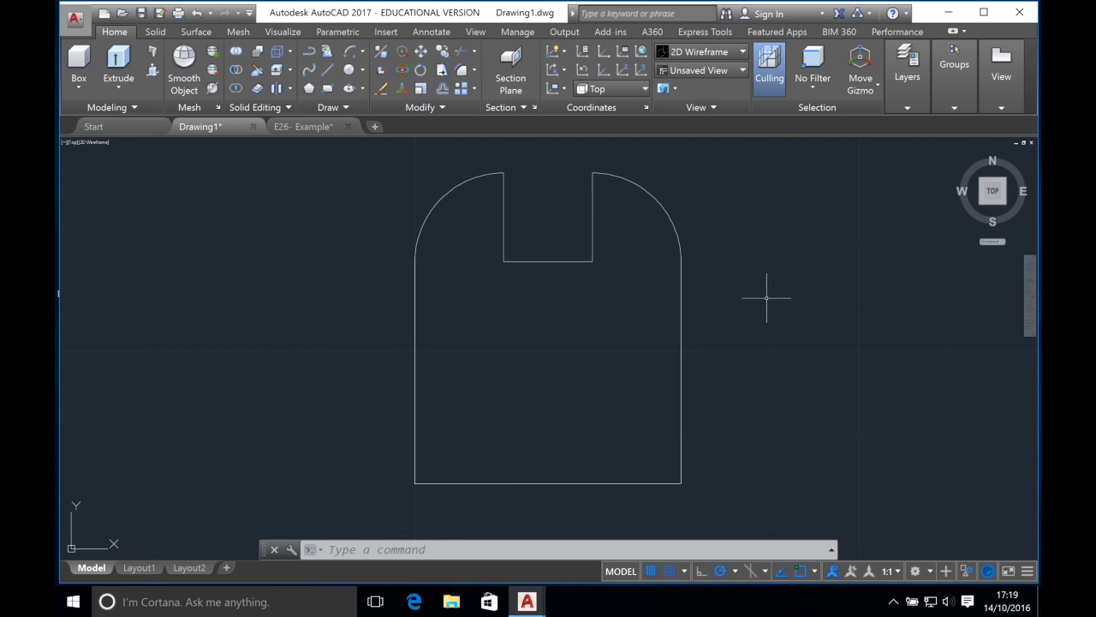
left_click(73, 142)
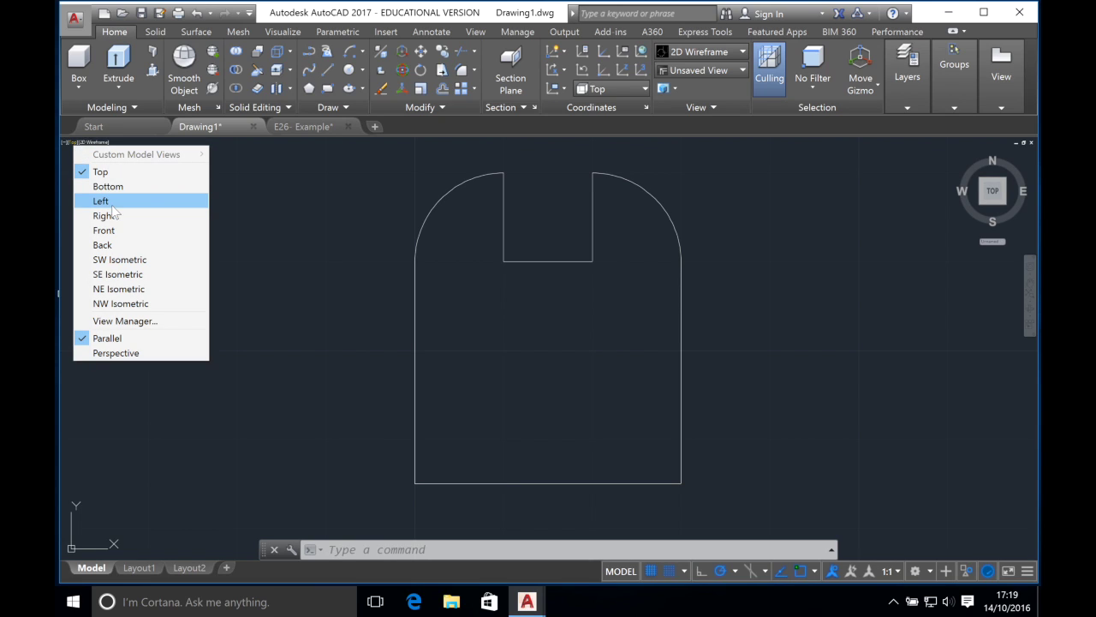
Switch to SE Isometric and extrude the slotted outline 5 units into a solid plate.
left_click(120, 274)
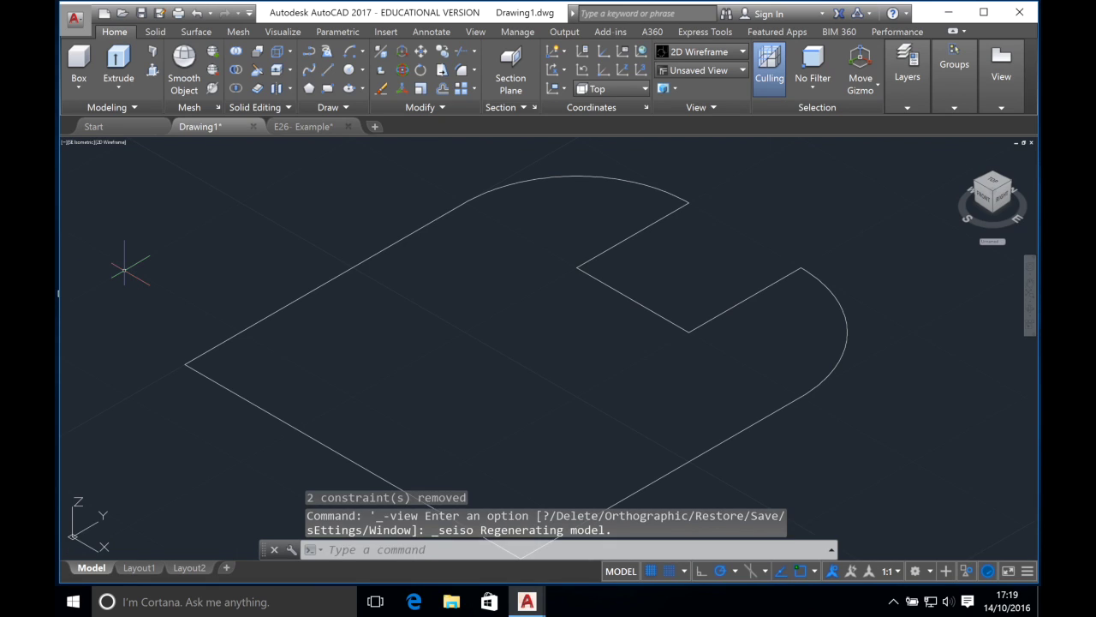
left_click(115, 73)
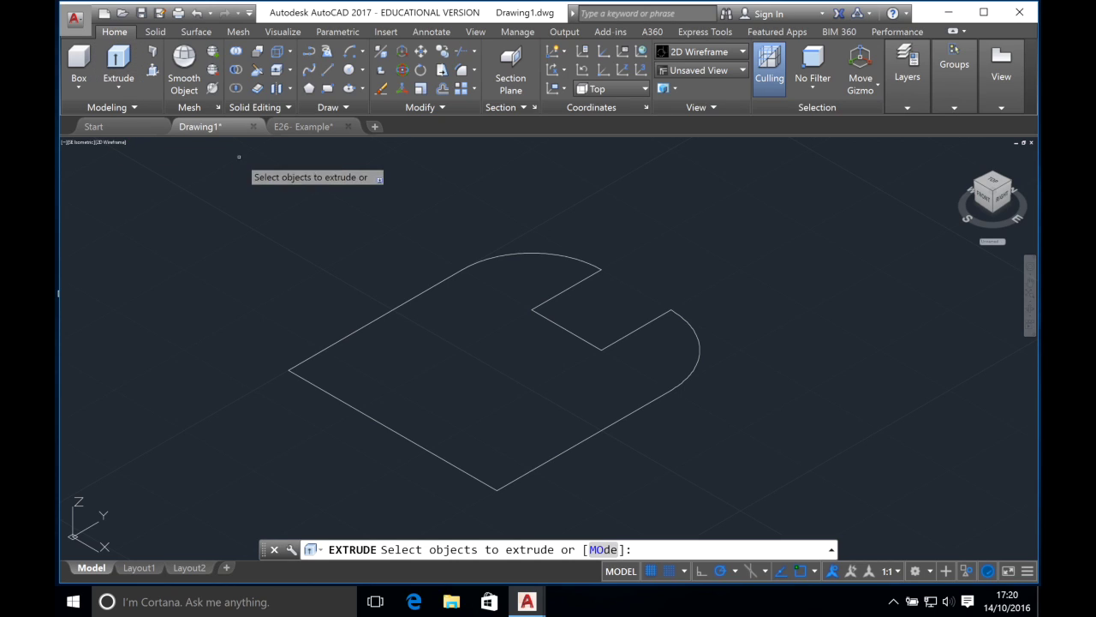
left_click(461, 271)
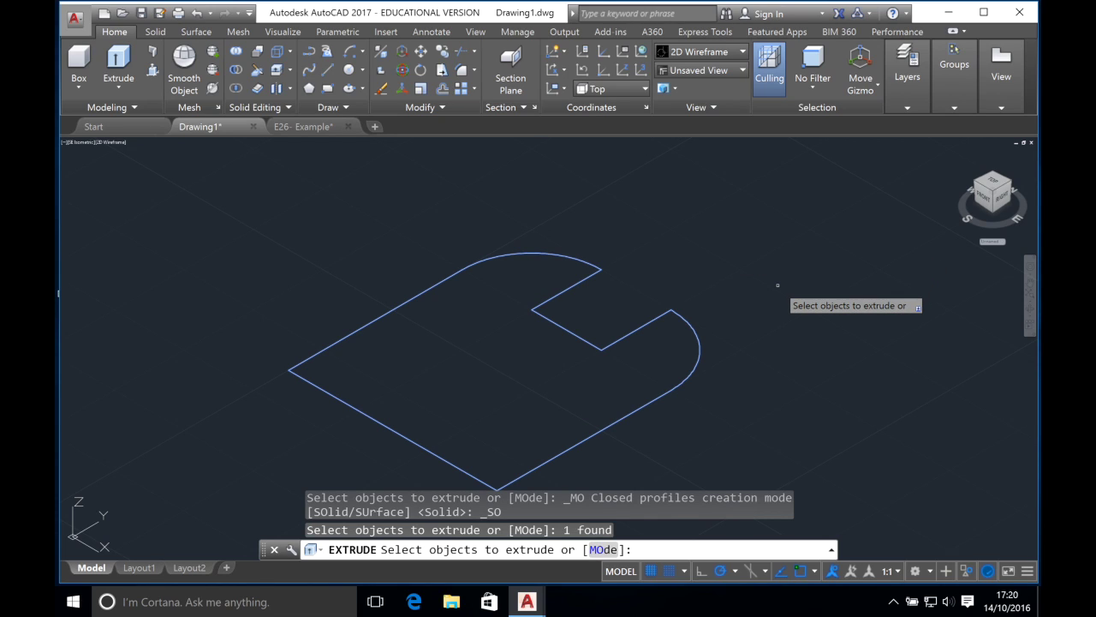
key("Return")
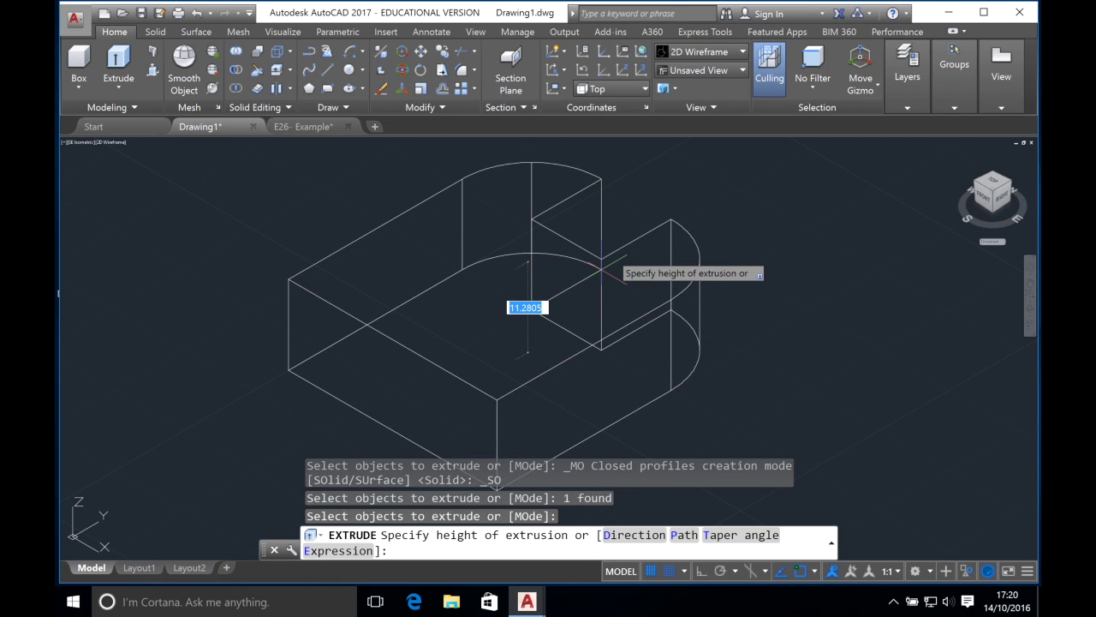
key("Return")
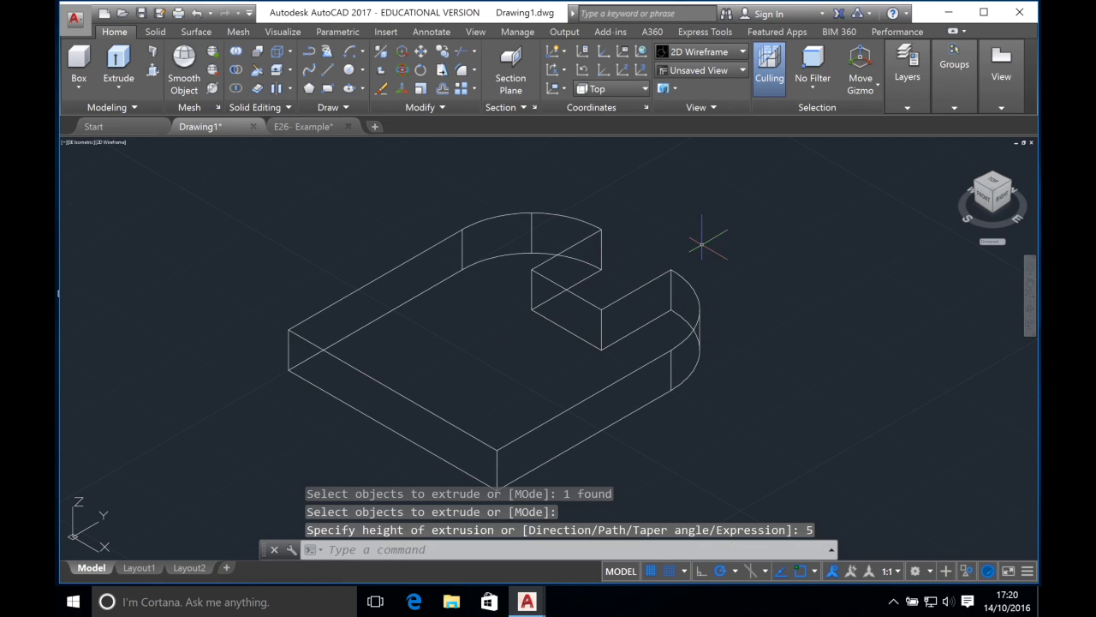
left_click(111, 142)
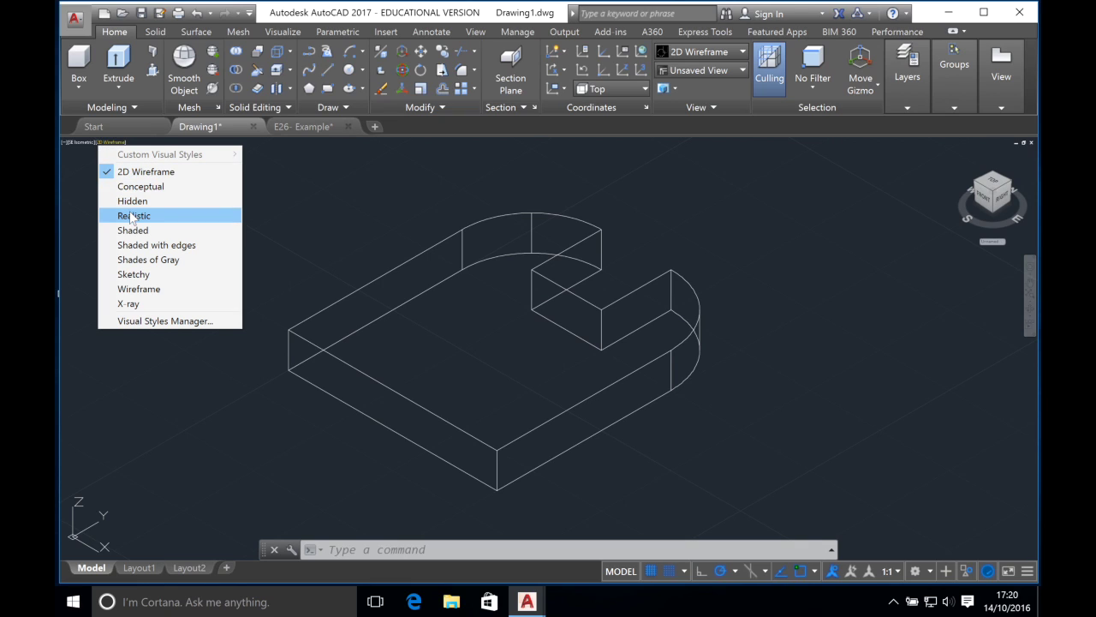
left_click(133, 215)
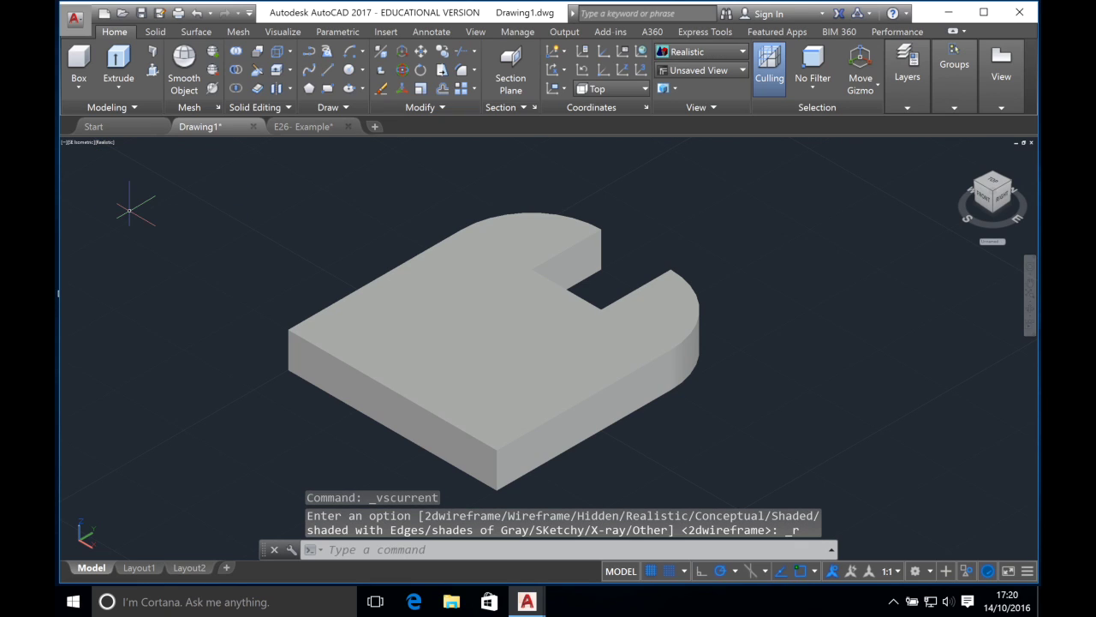
middle_click_drag(812, 146, 814, 175, "shift")
left_click(101, 142)
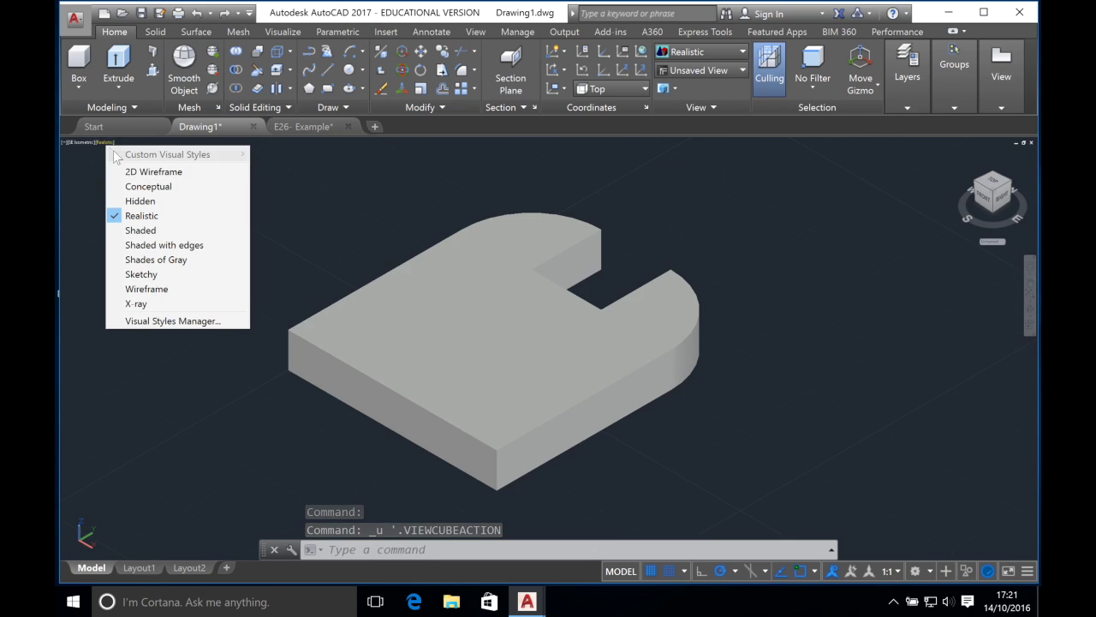
left_click(182, 174)
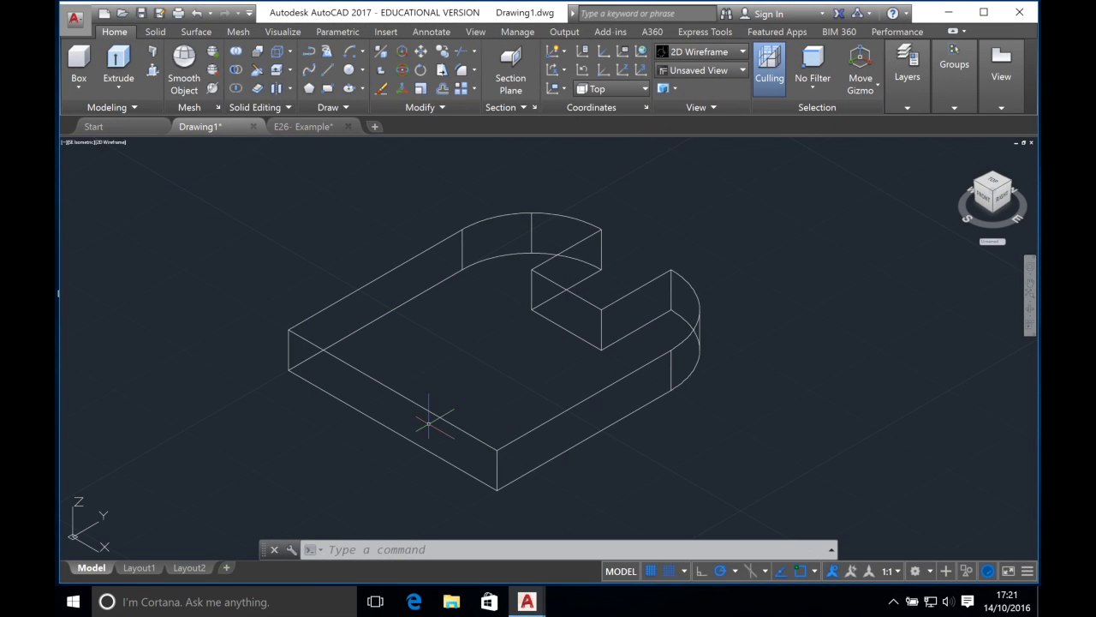
left_click(429, 421)
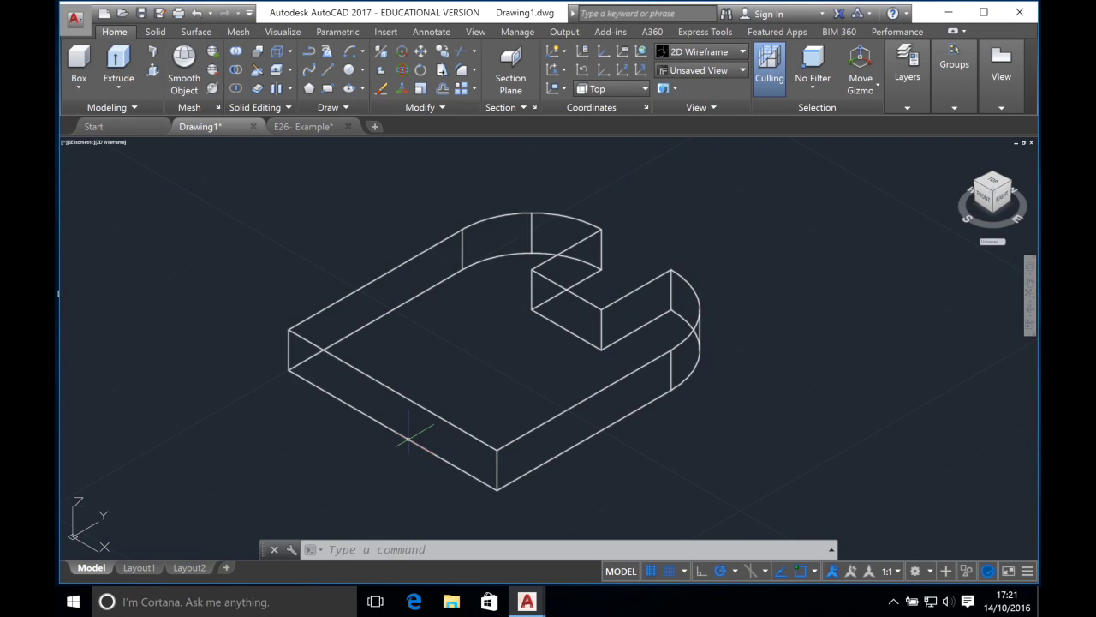
left_click(495, 335)
Switch to the Top view, then zoom out and pan to recentre the plate.
left_click(83, 142)
left_click(107, 171)
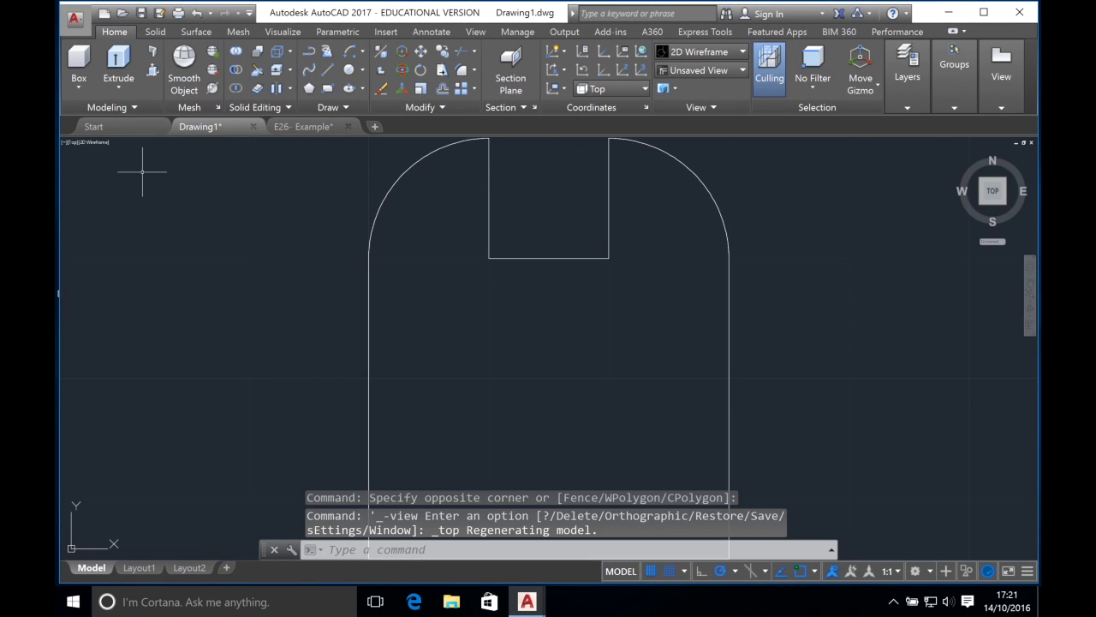
left_click(1029, 268)
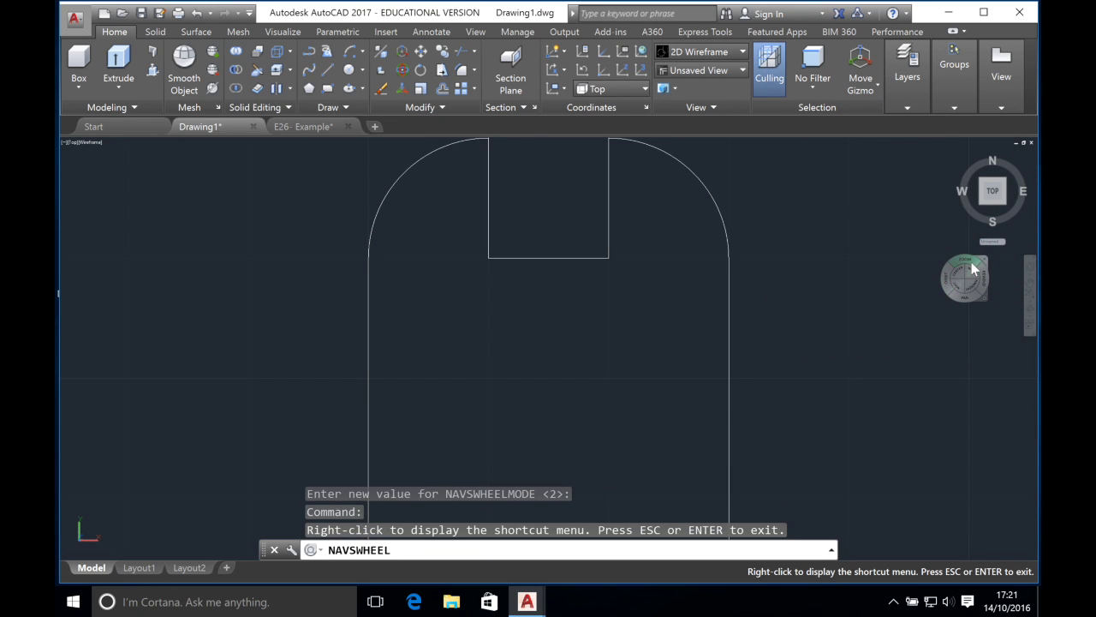
left_click(971, 261)
left_click_drag(972, 261, 972, 269)
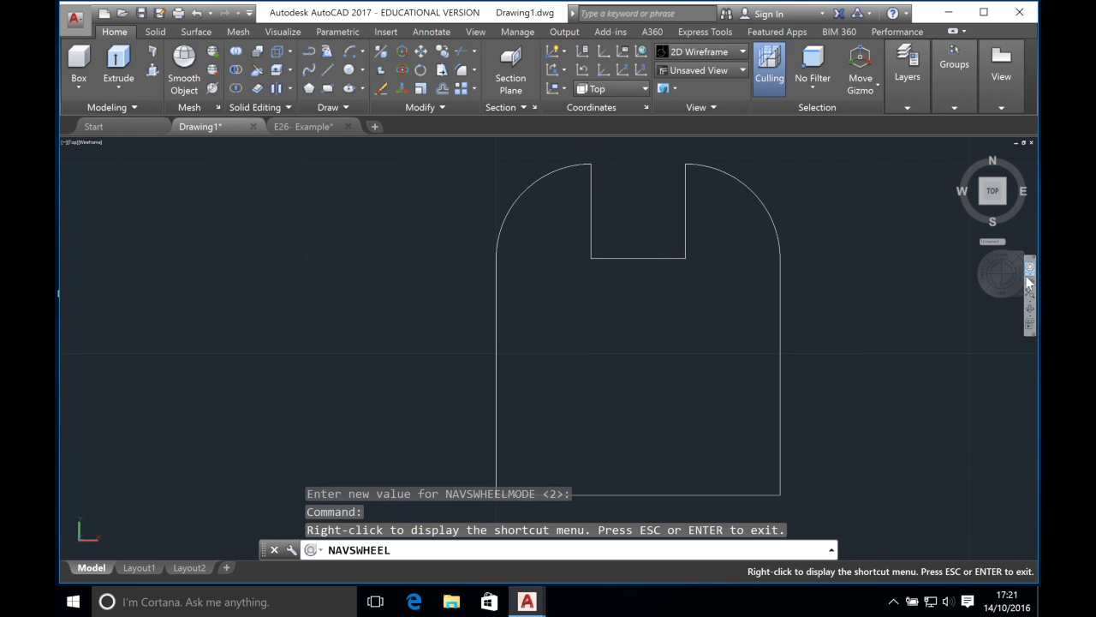
key("Escape")
middle_click_drag(389, 168, 299, 165)
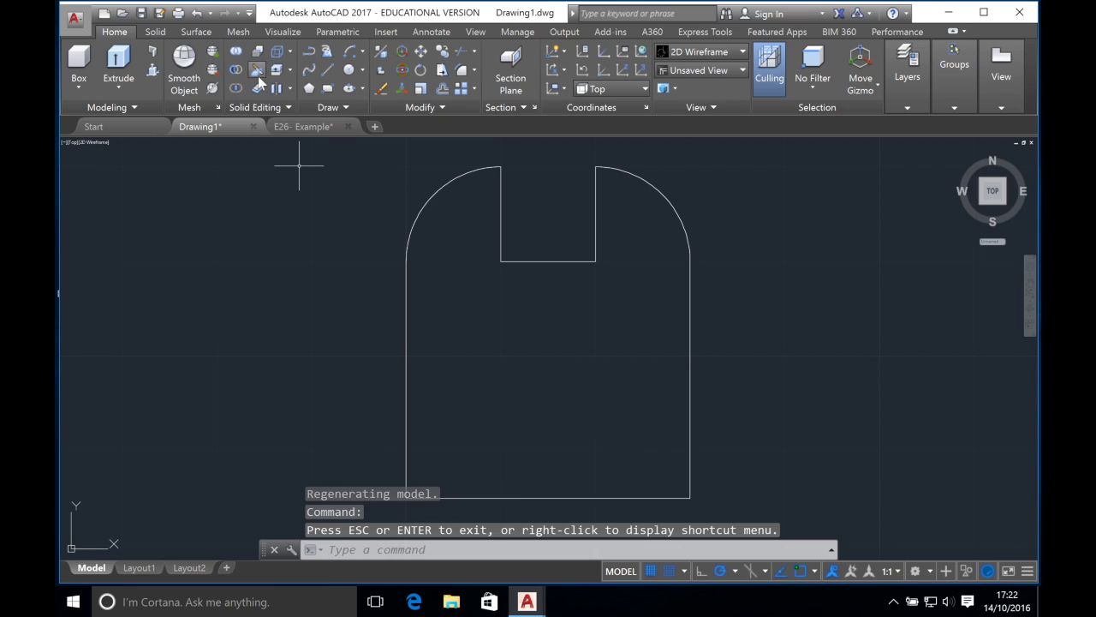
Draw a 10-by-20 rectangle with its first corner at 10,0 as the block footprint.
left_click(326, 89)
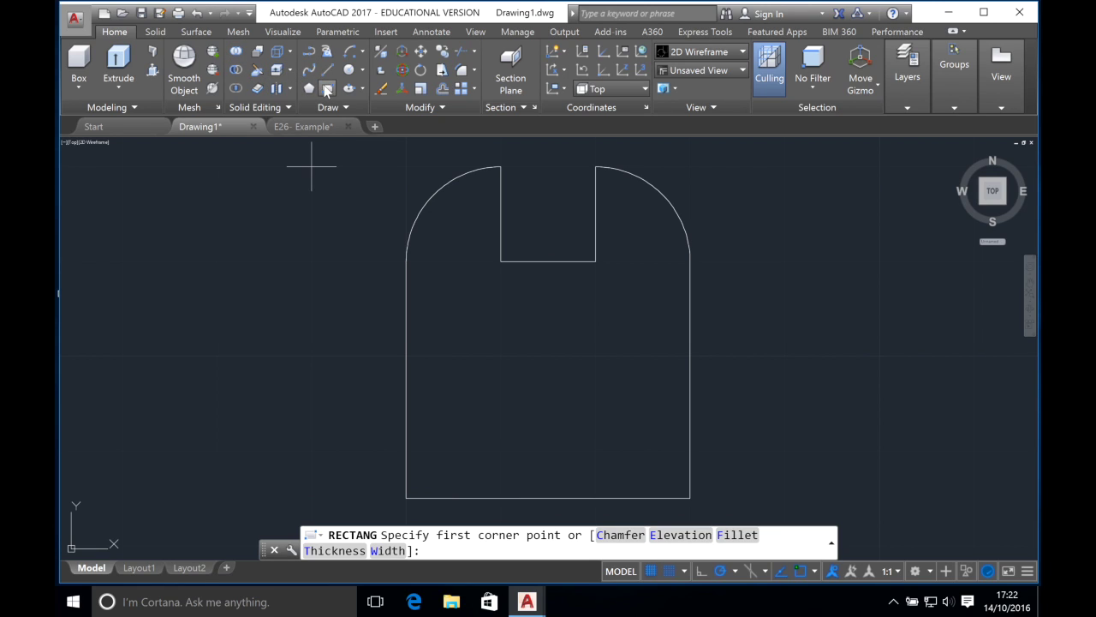
left_click(332, 91)
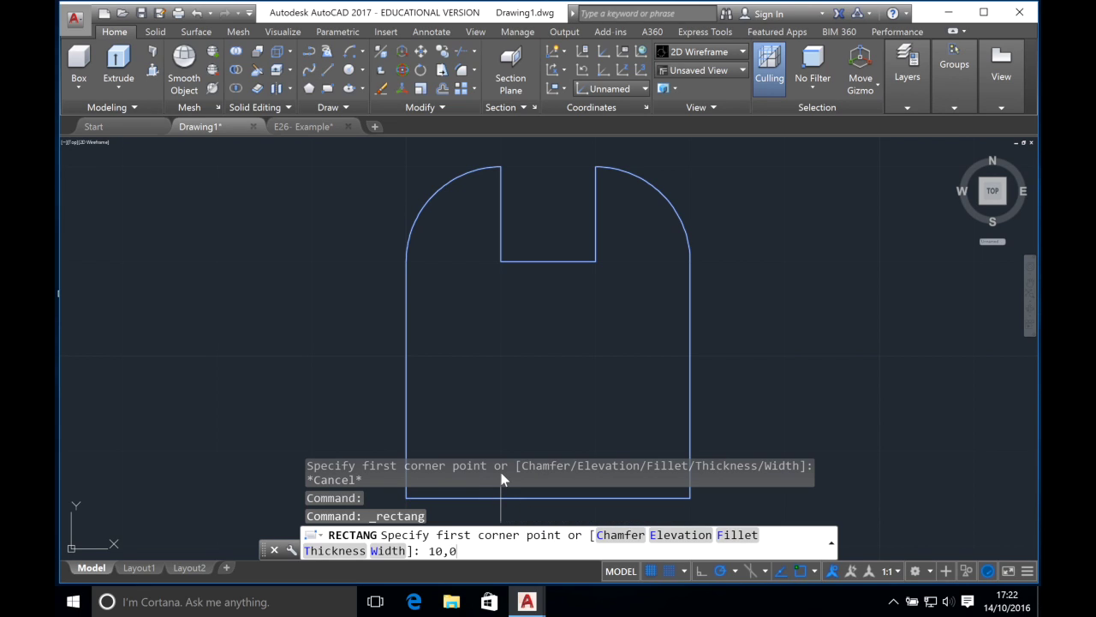
type("10,0")
key("Return")
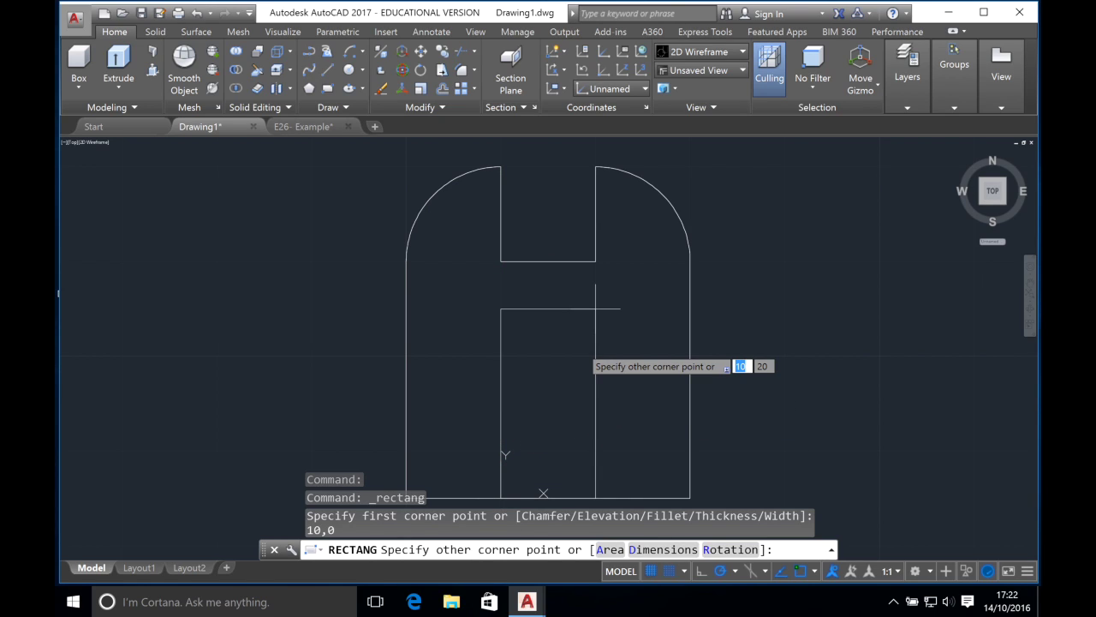
key("Return")
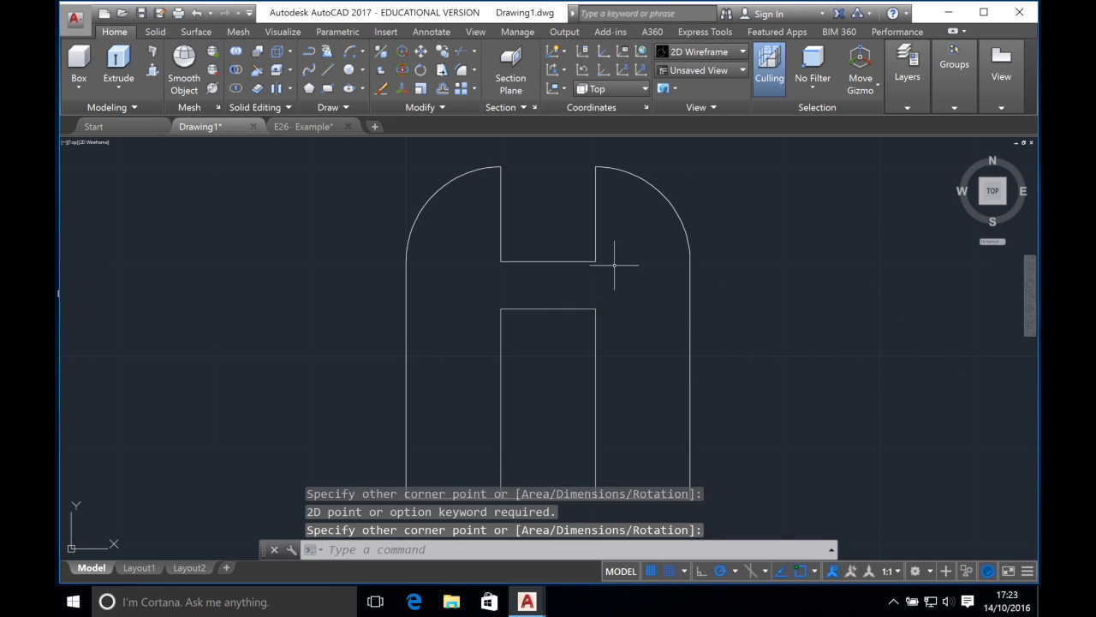
left_click(74, 142)
Switch to SE Isometric and extrude the rectangle 20 units upward into a block.
left_click(107, 273)
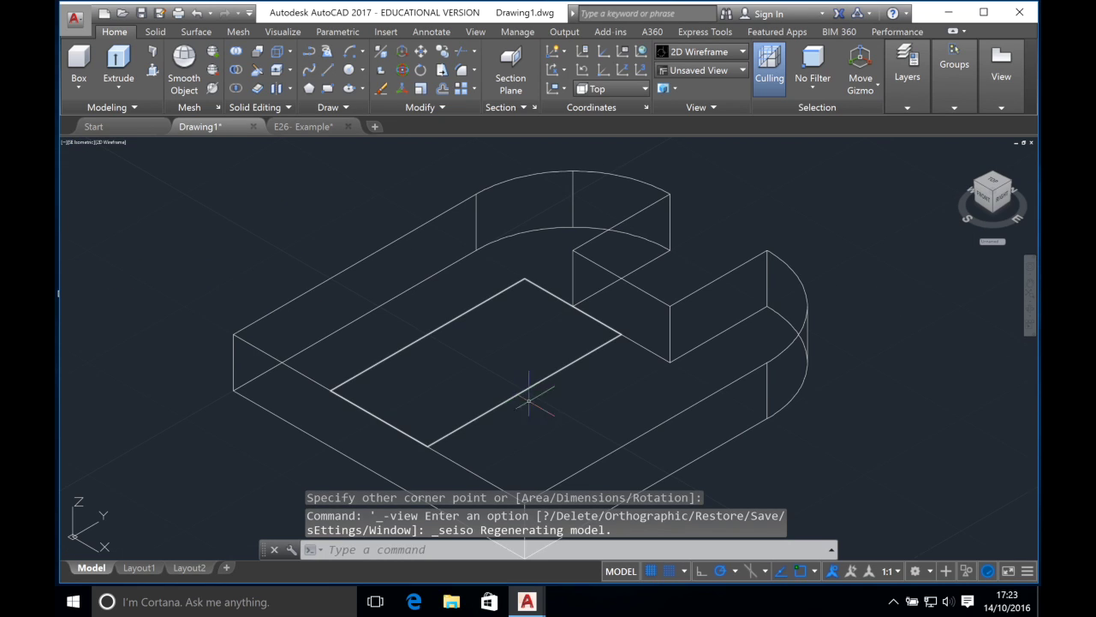
left_click_drag(992, 195, 995, 244)
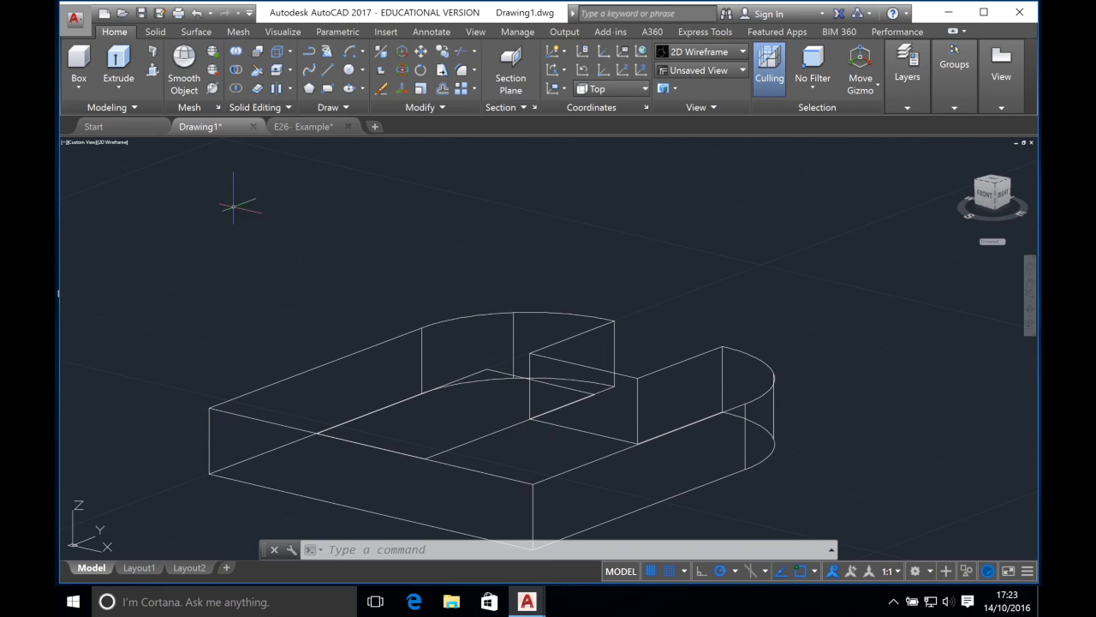
left_click(118, 62)
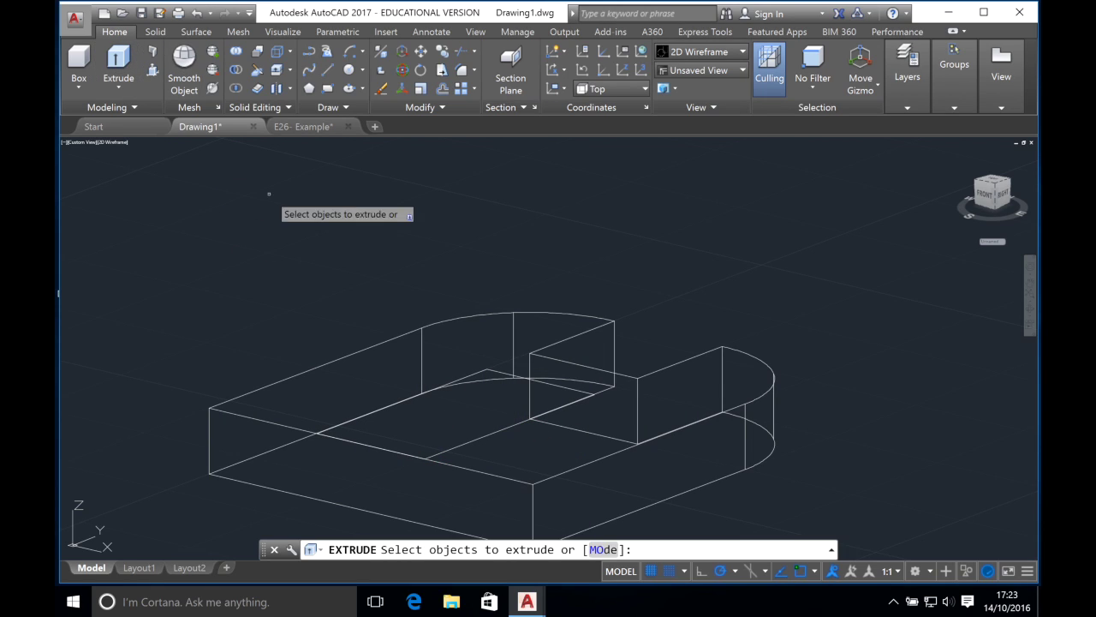
left_click(482, 434)
key("Return")
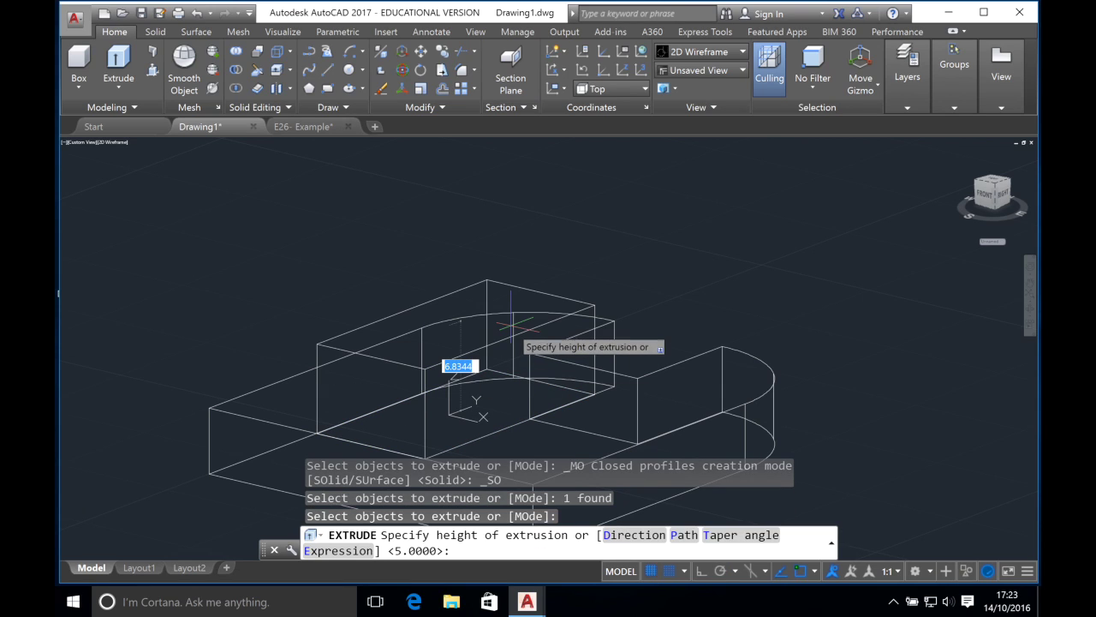
type("0")
key("Return")
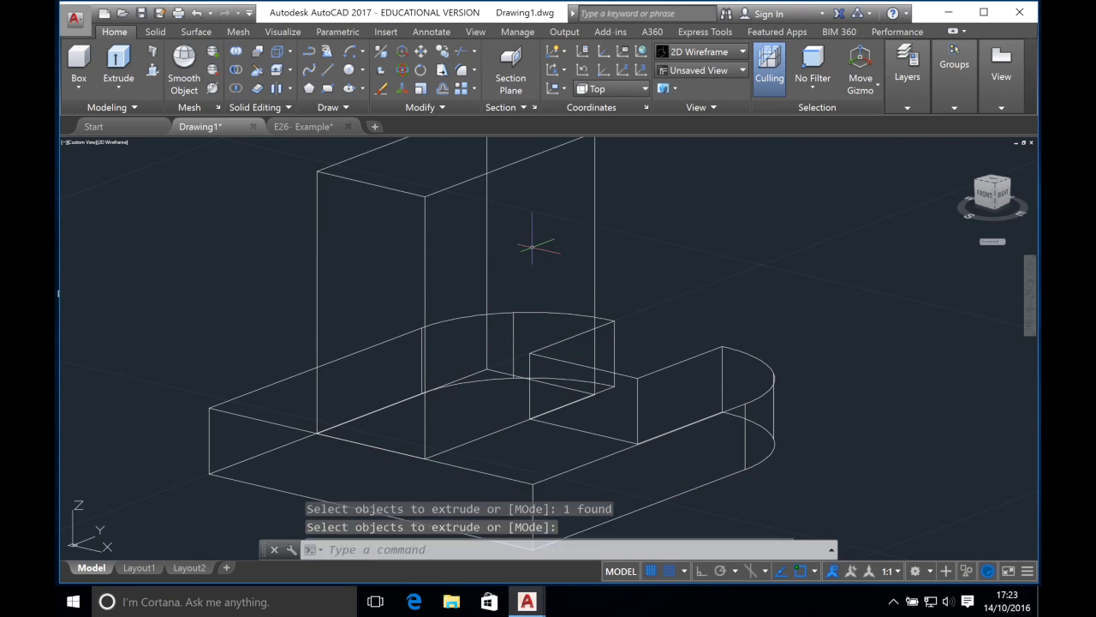
Switch to SW Isometric and shade the model in the Realistic visual style.
left_click(82, 142)
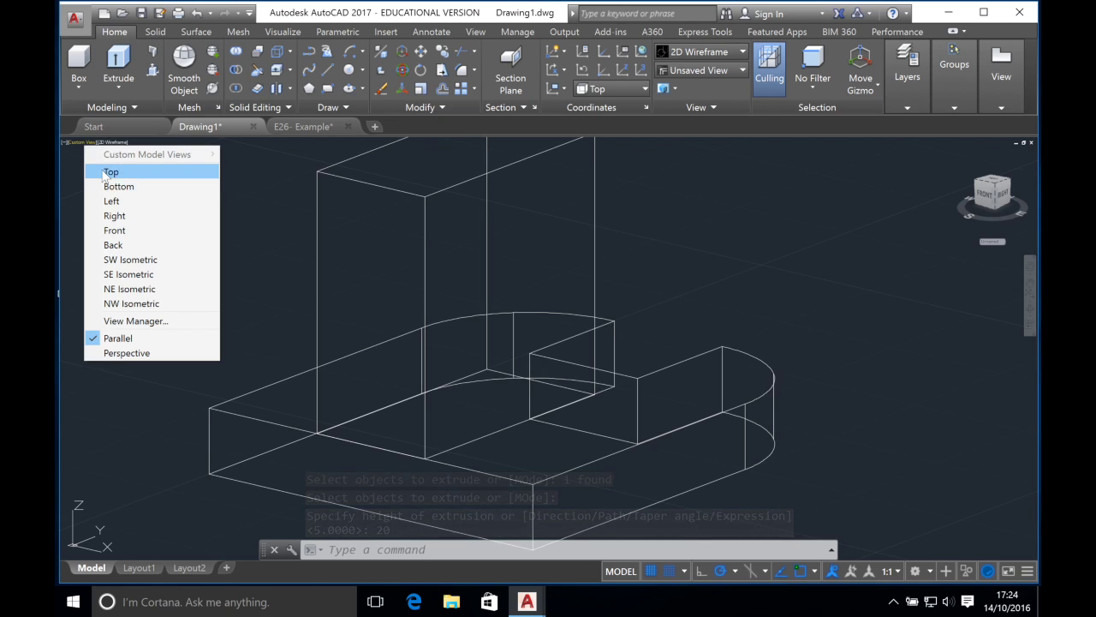
left_click(118, 259)
left_click(111, 142)
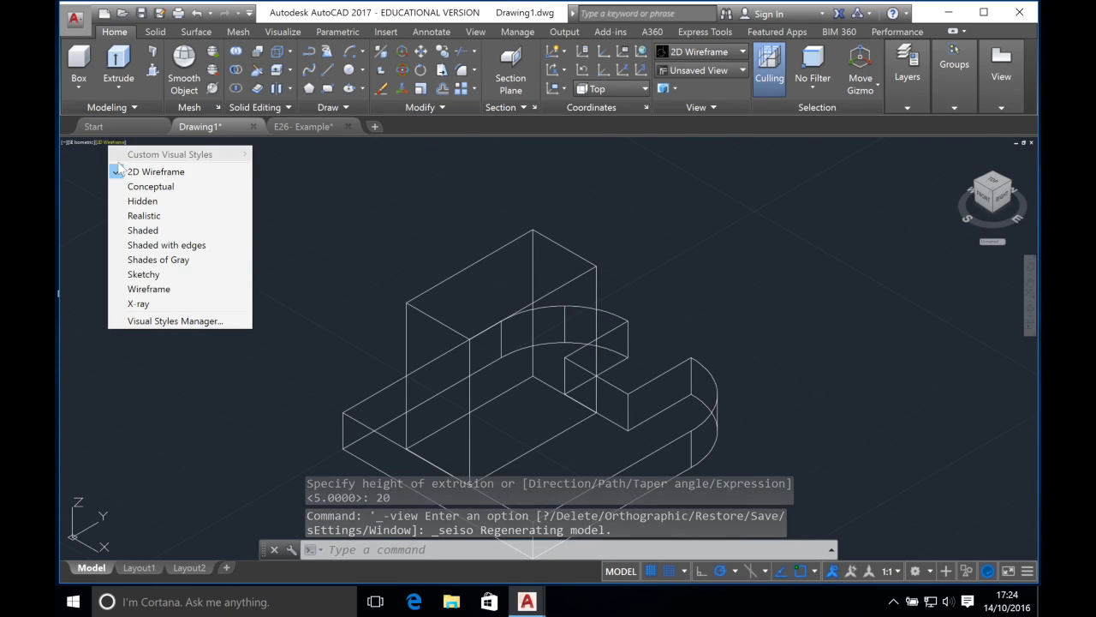
left_click(143, 215)
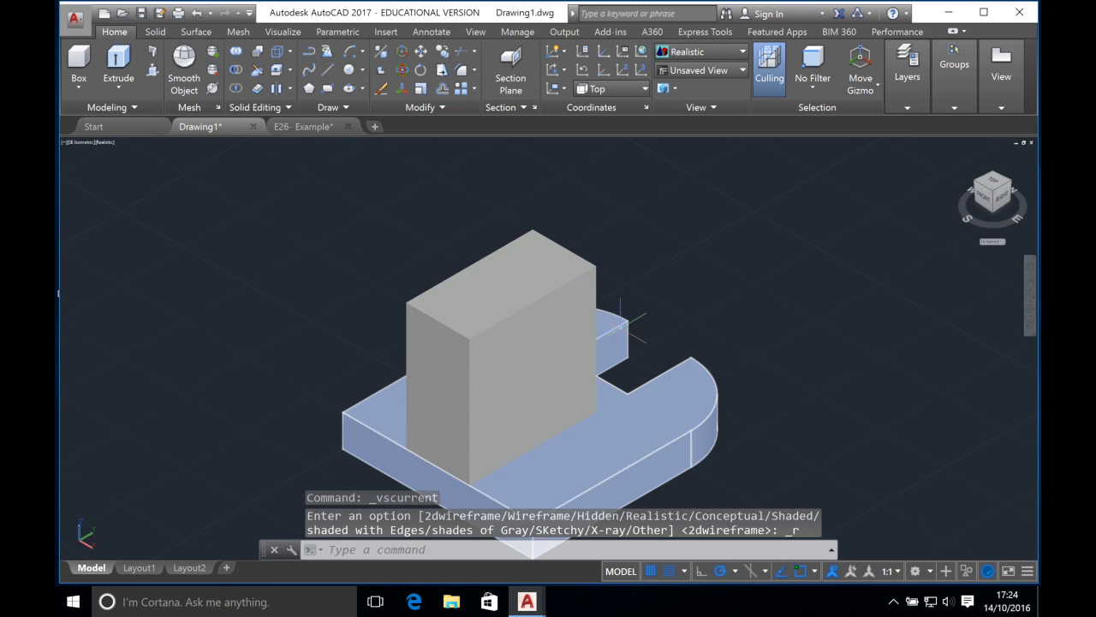
Orbit the model, then switch to the Right side view.
left_click_drag(1001, 199, 942, 214)
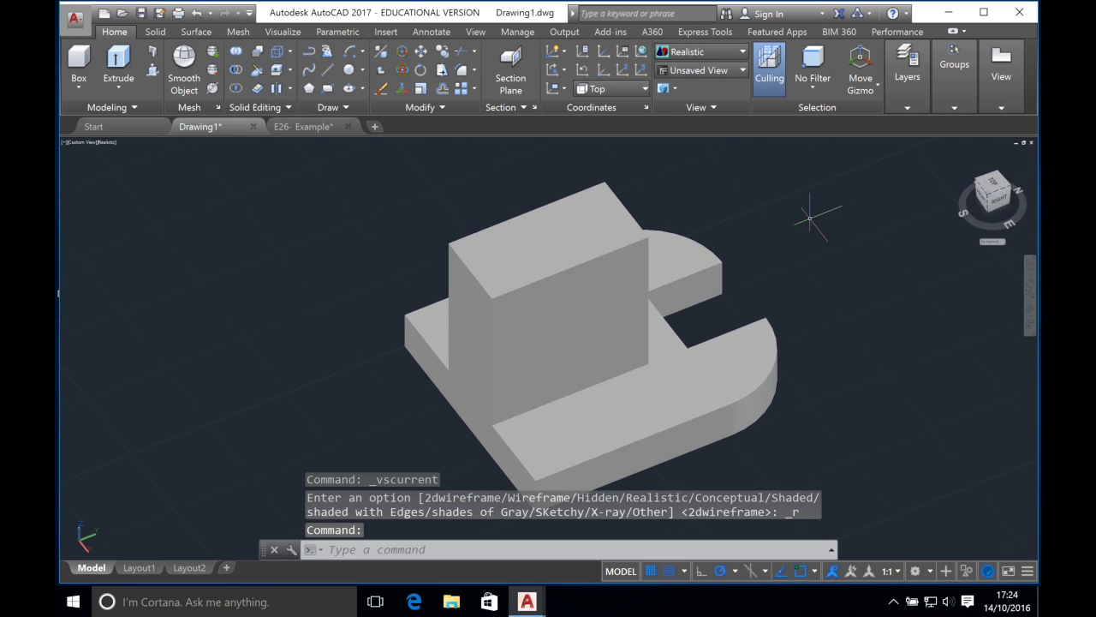
left_click(71, 142)
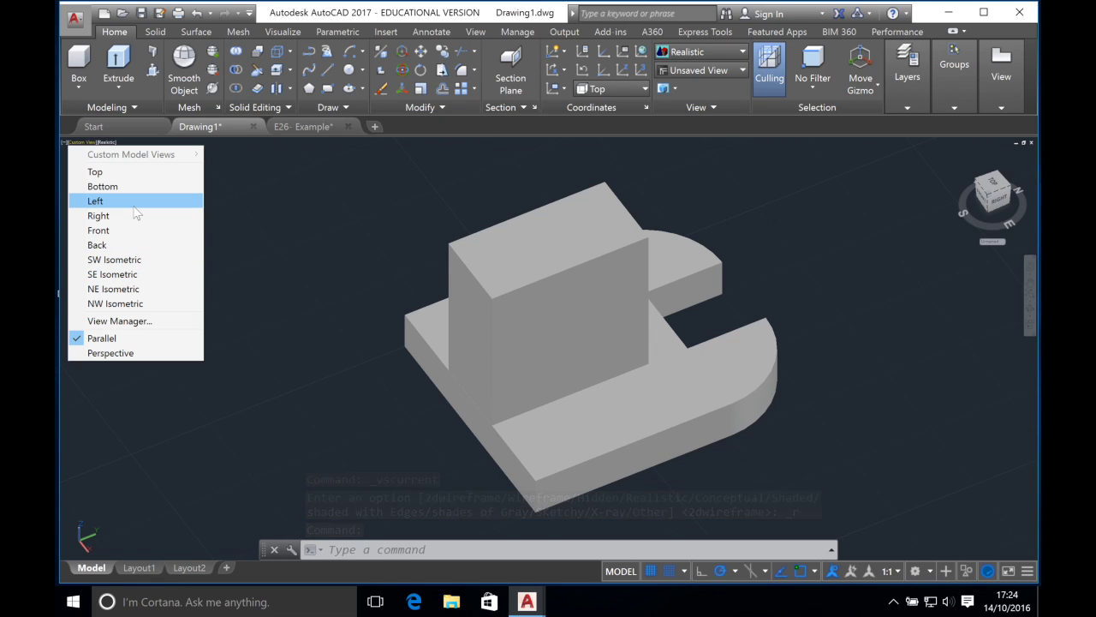
left_click(135, 216)
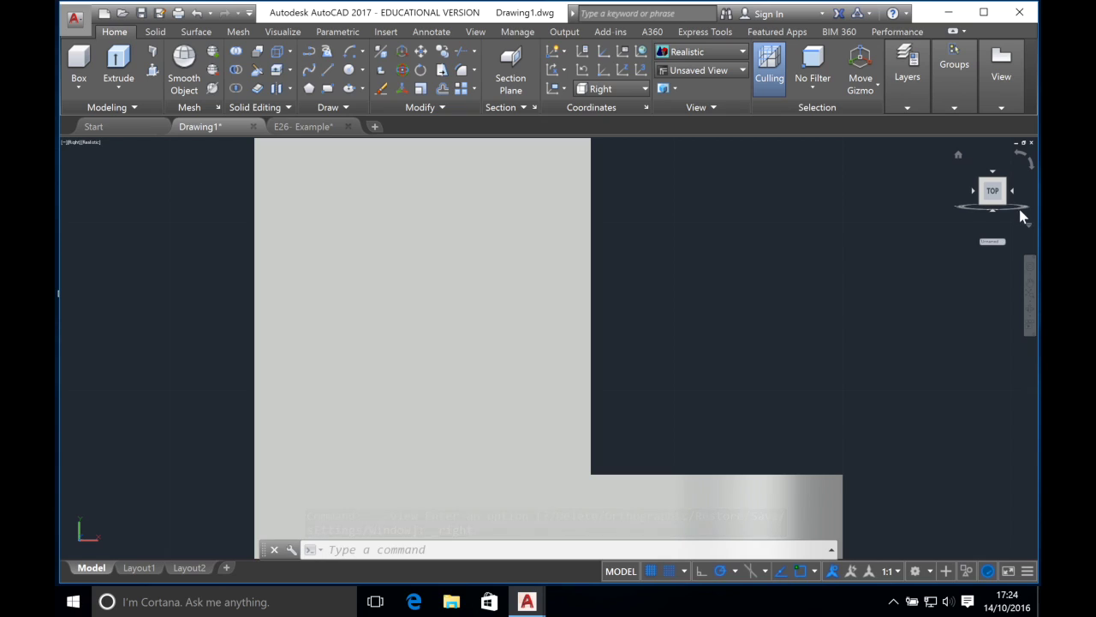
Zoom out with the Full Navigation Wheel to fit the whole side profile.
left_click(1030, 269)
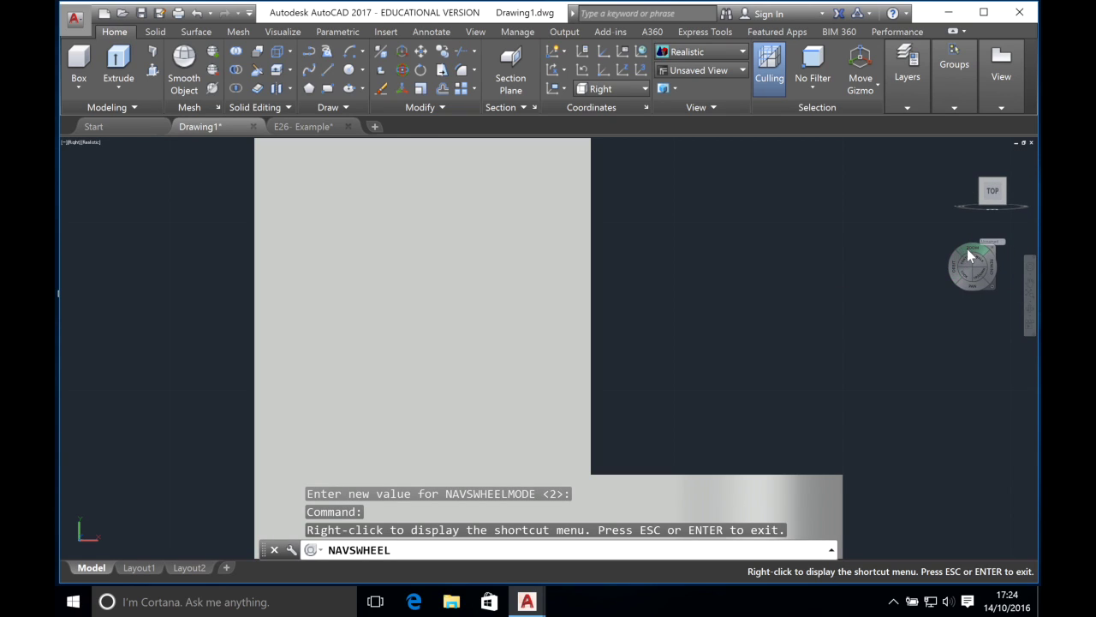
left_click_drag(973, 254, 973, 254)
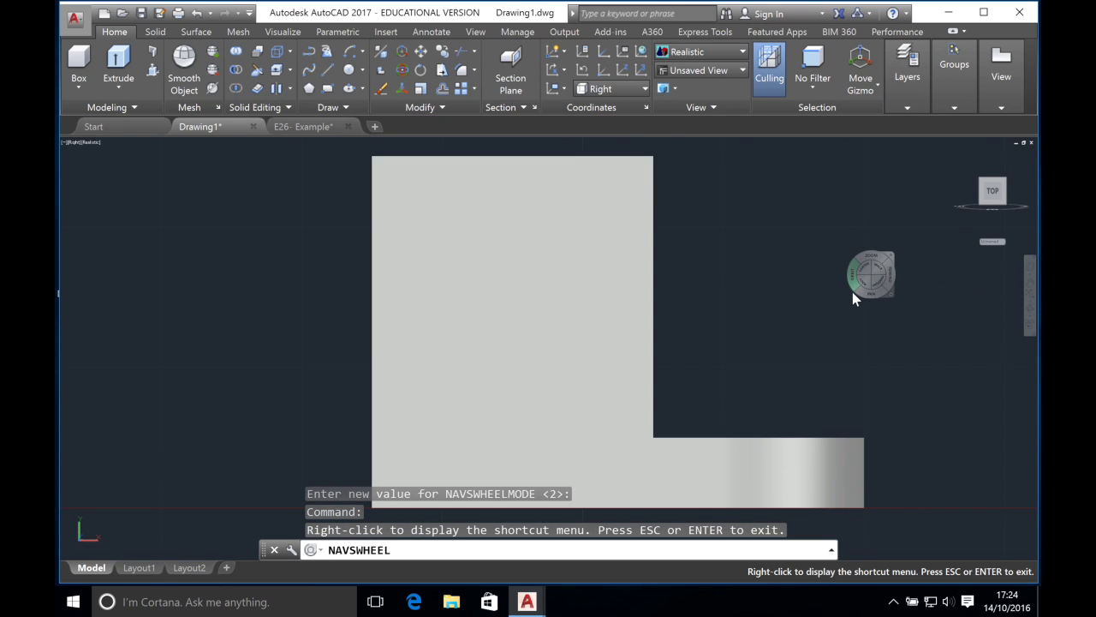
key("Escape")
Set the visual style back to 2D Wireframe.
left_click(94, 141)
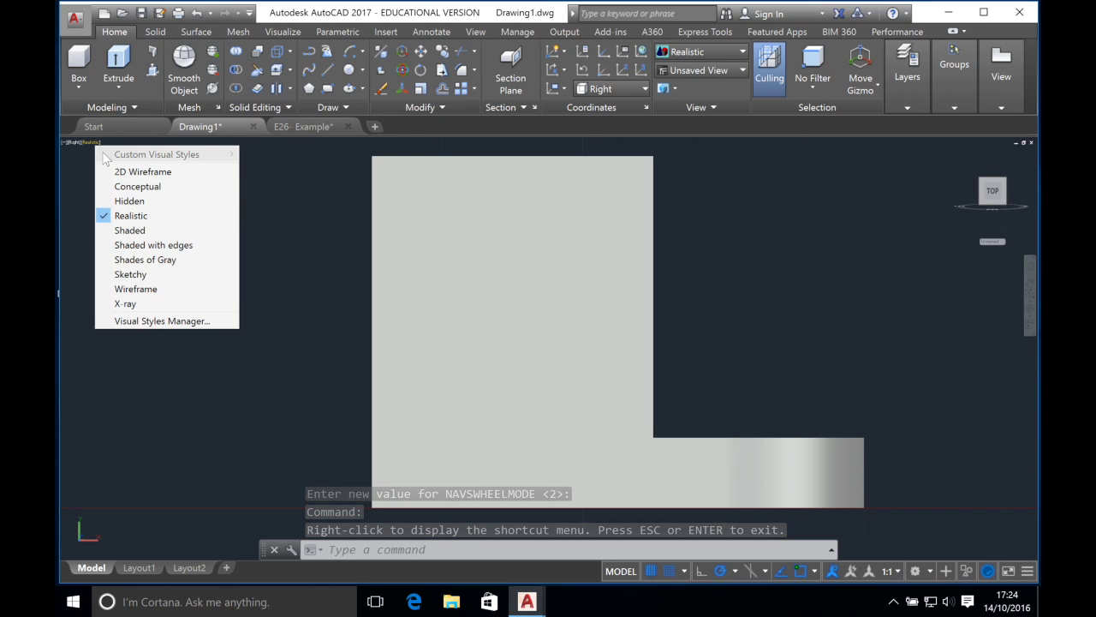
left_click(120, 172)
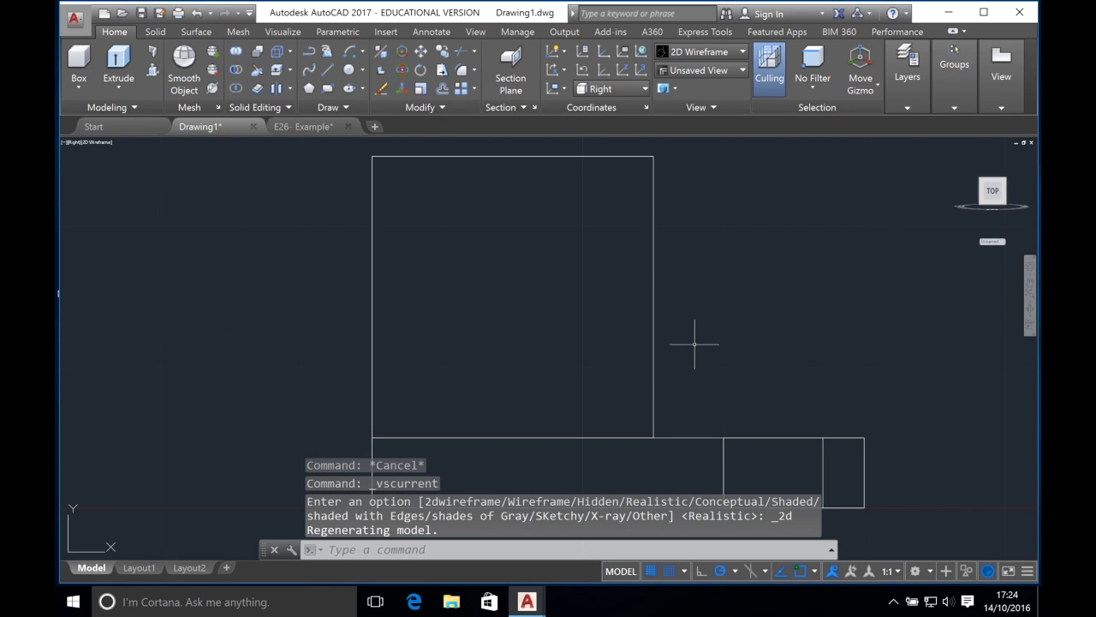
left_click(815, 572)
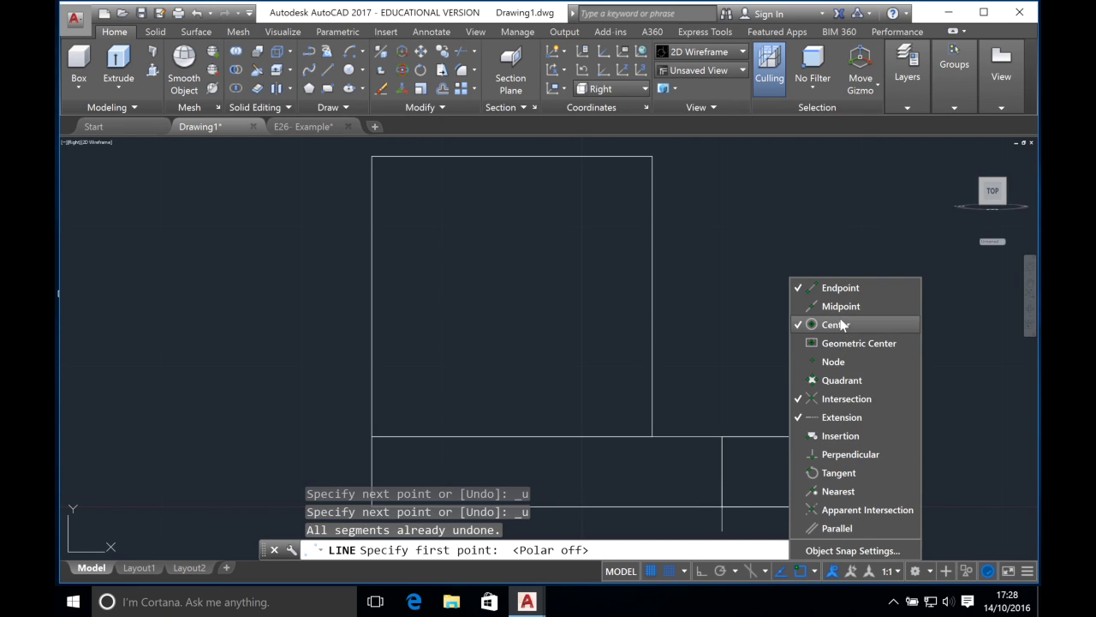
Adjust the object snap modes and start a new line on the right-side profile.
left_click(836, 289)
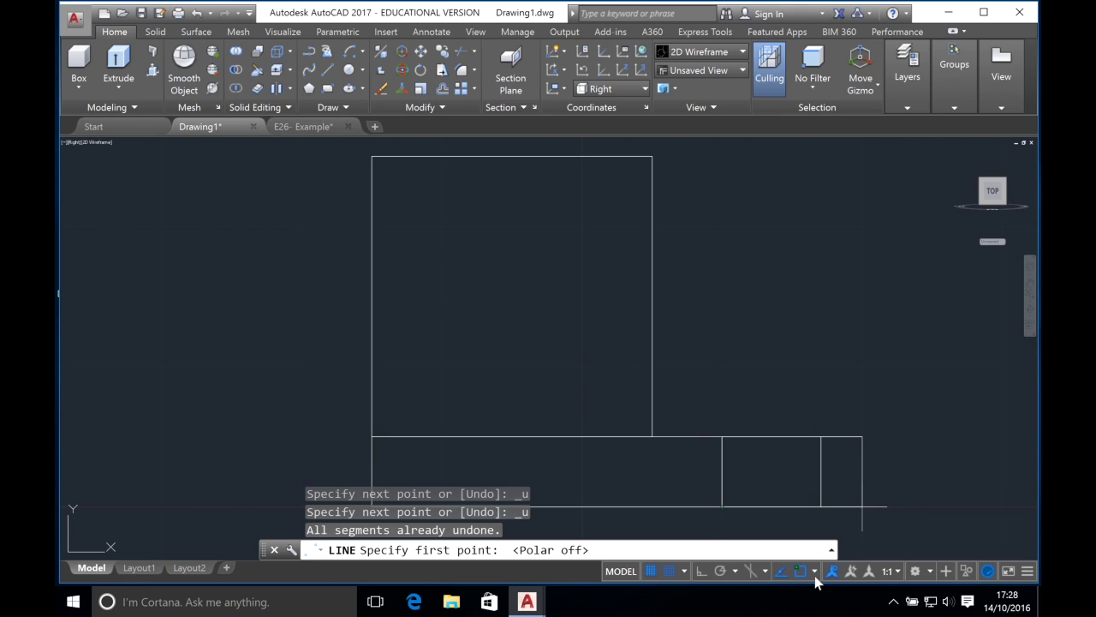
left_click(815, 571)
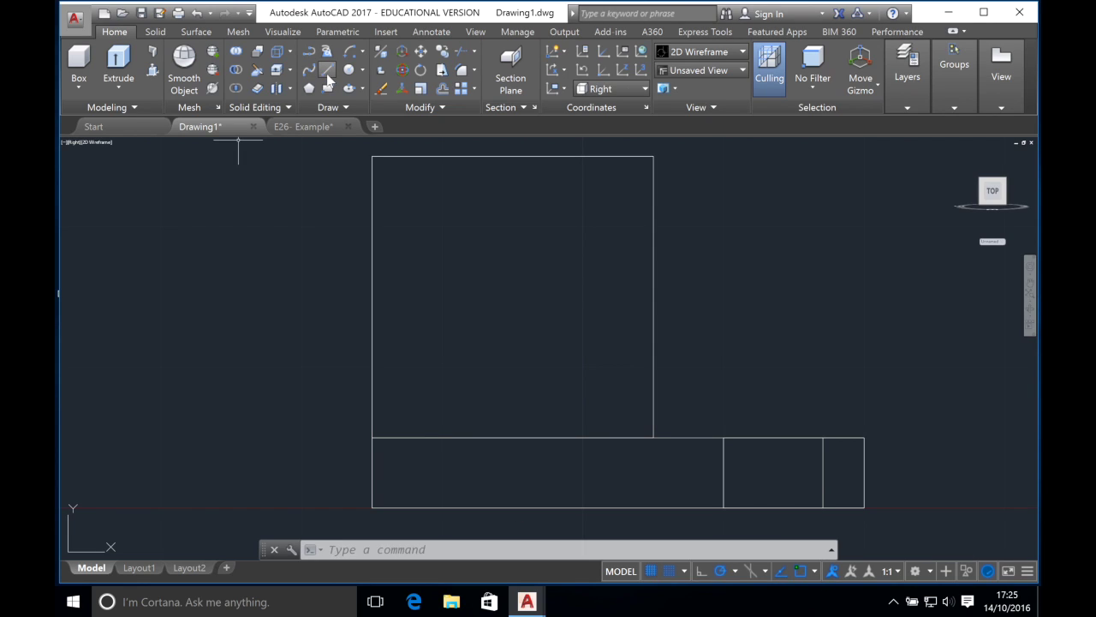
left_click(327, 74)
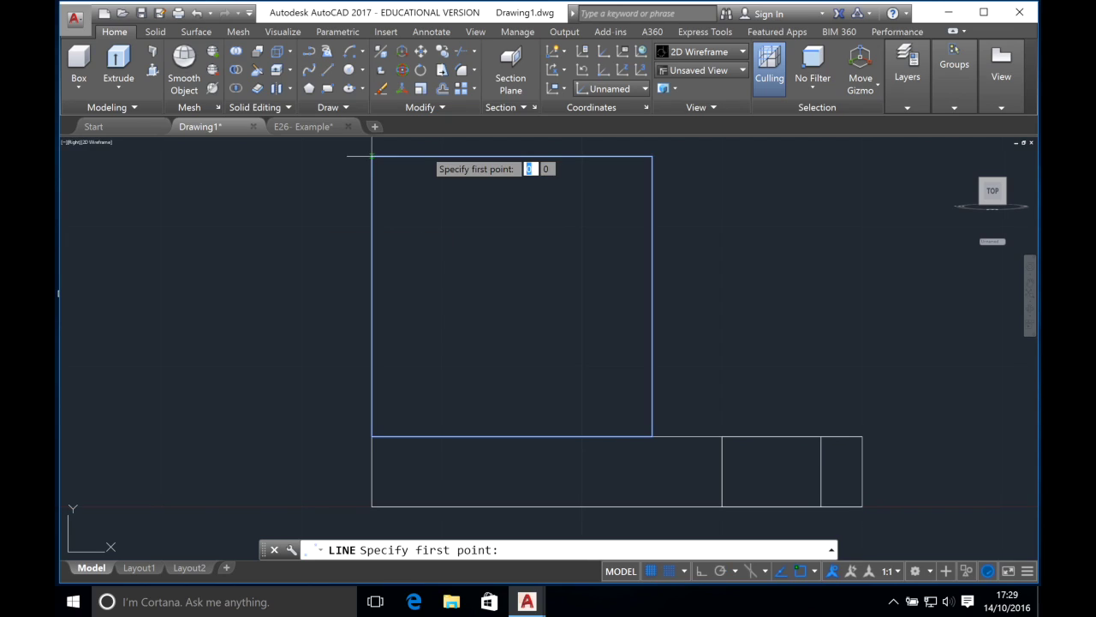
Start the cut-profile line at 5,0 with grid snap off and draw a 15-unit horizontal segment.
type("5")
key("Tab")
type("0")
key("Return")
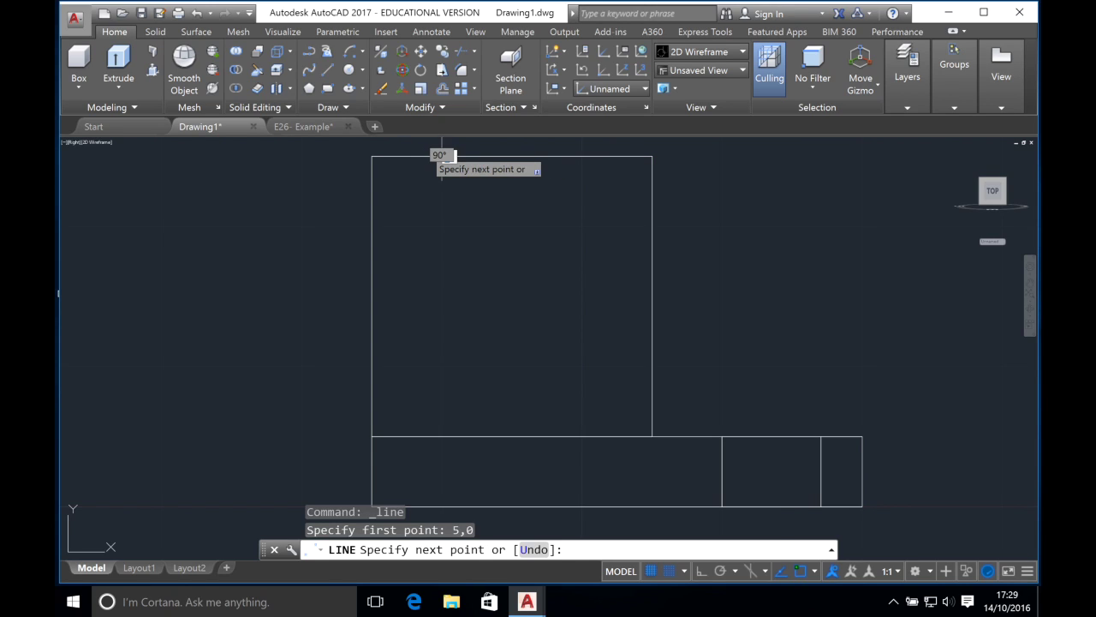
left_click(671, 571)
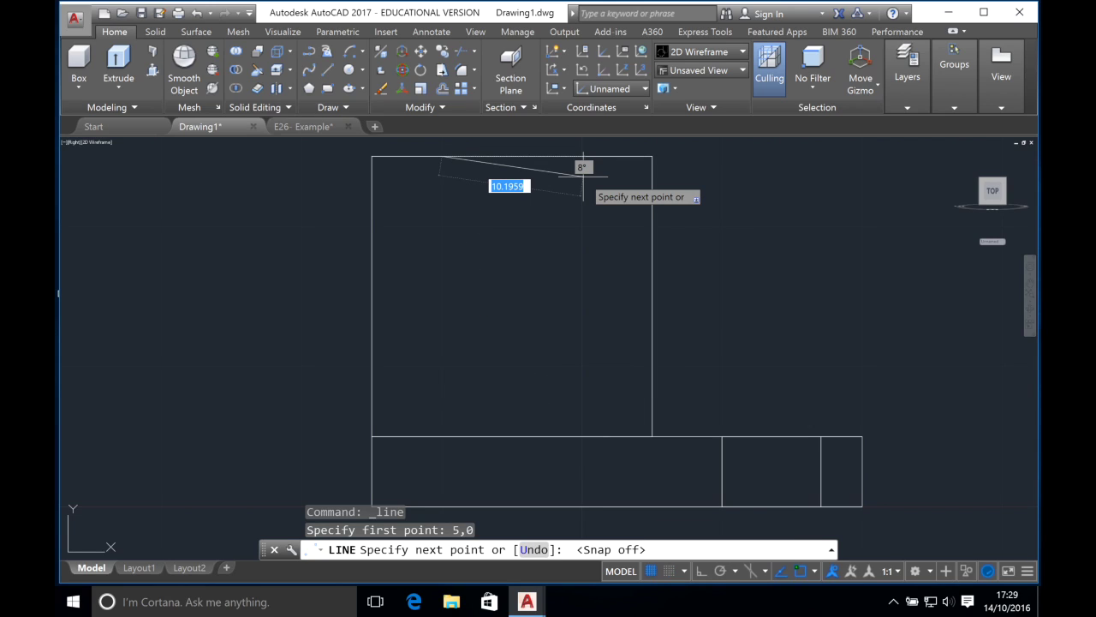
type("15,0")
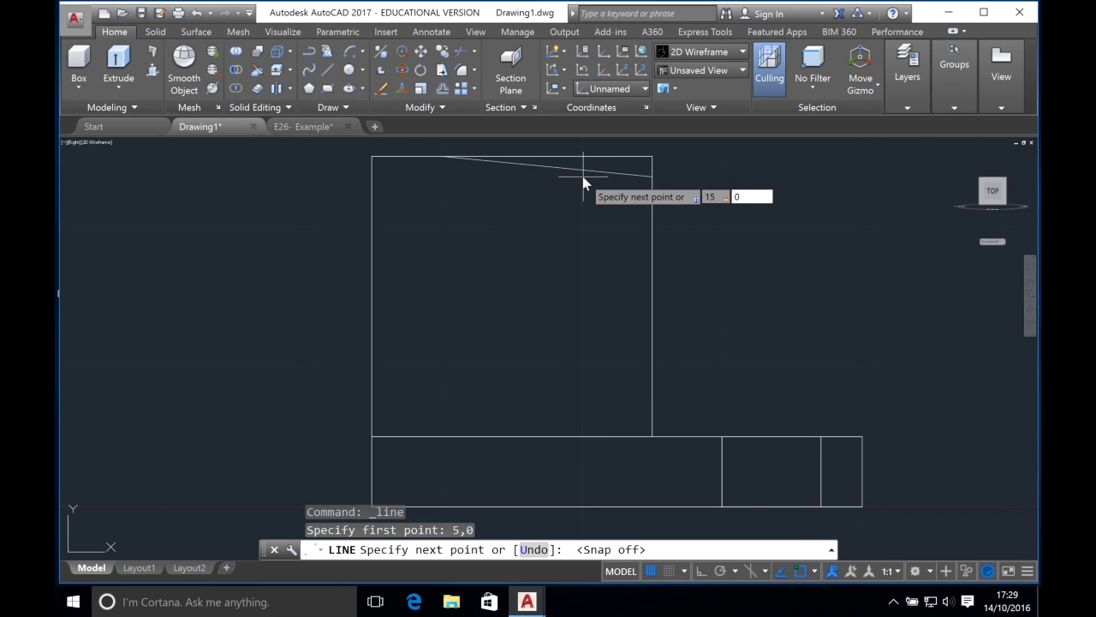
key("Return")
Undo the mistaken segment, then draw the 15-unit drop and the slanted segment back 5, up 10.
type("15")
key("Return")
key("ctrl+z")
type("0,-1")
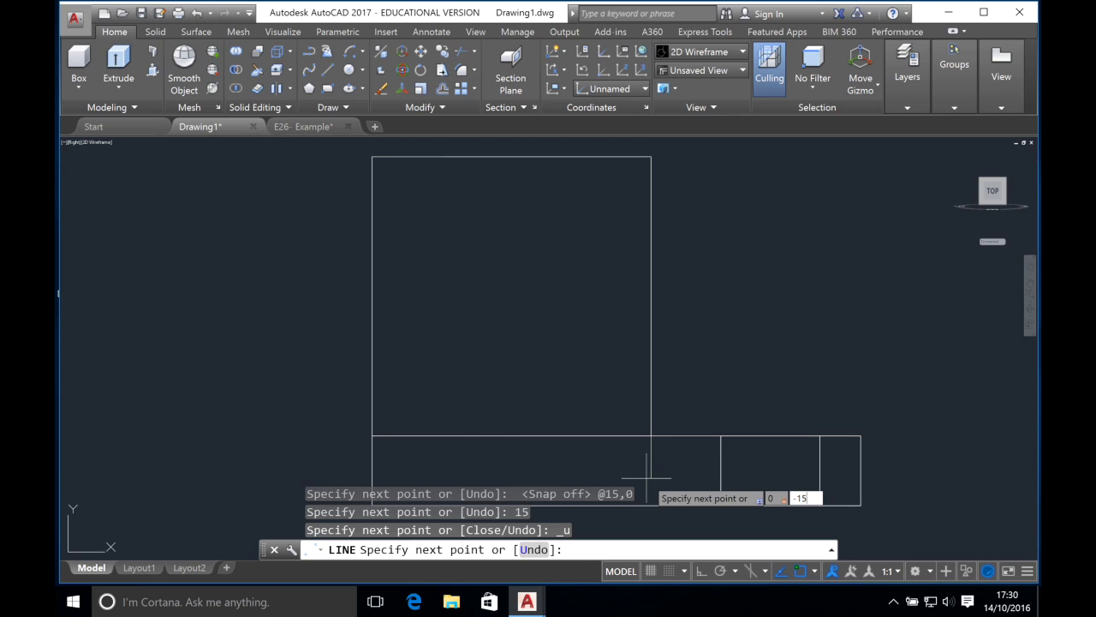
key("Return")
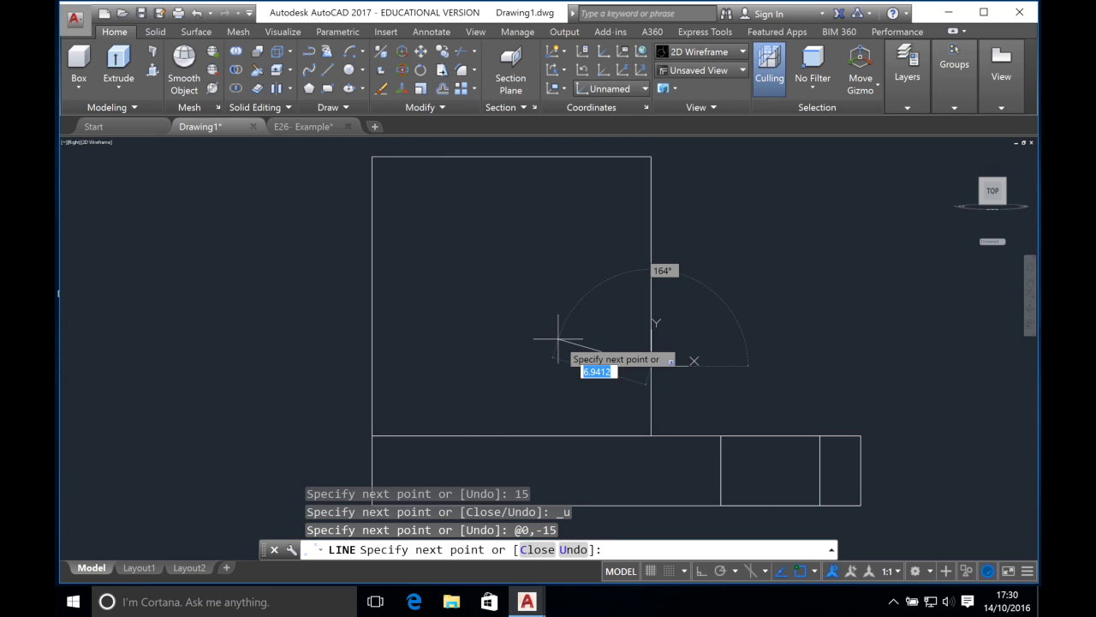
type("5,")
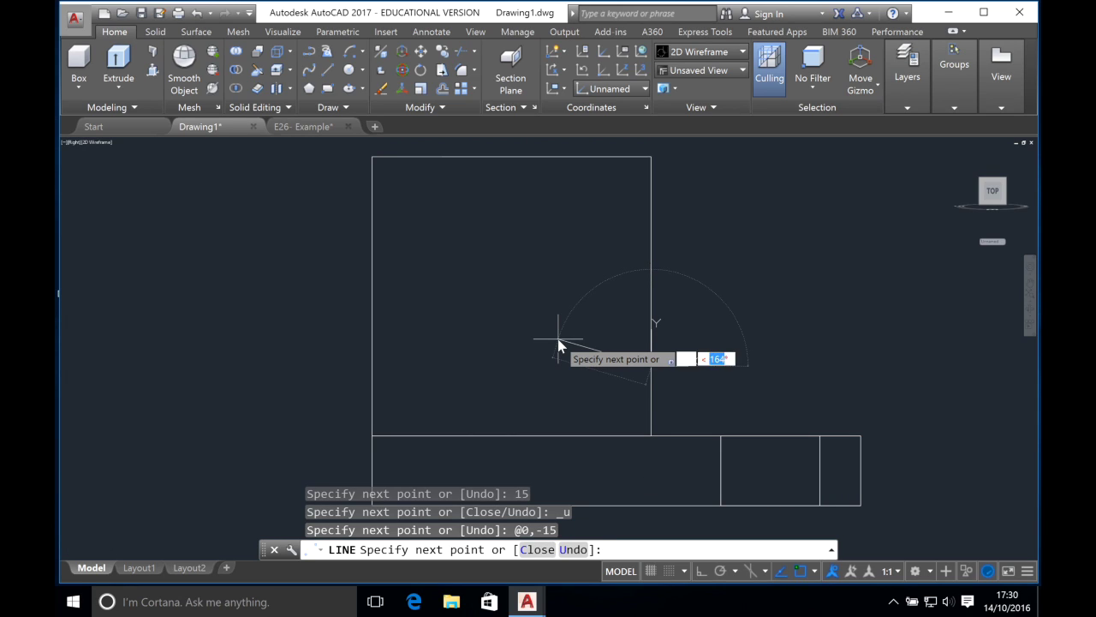
type("10")
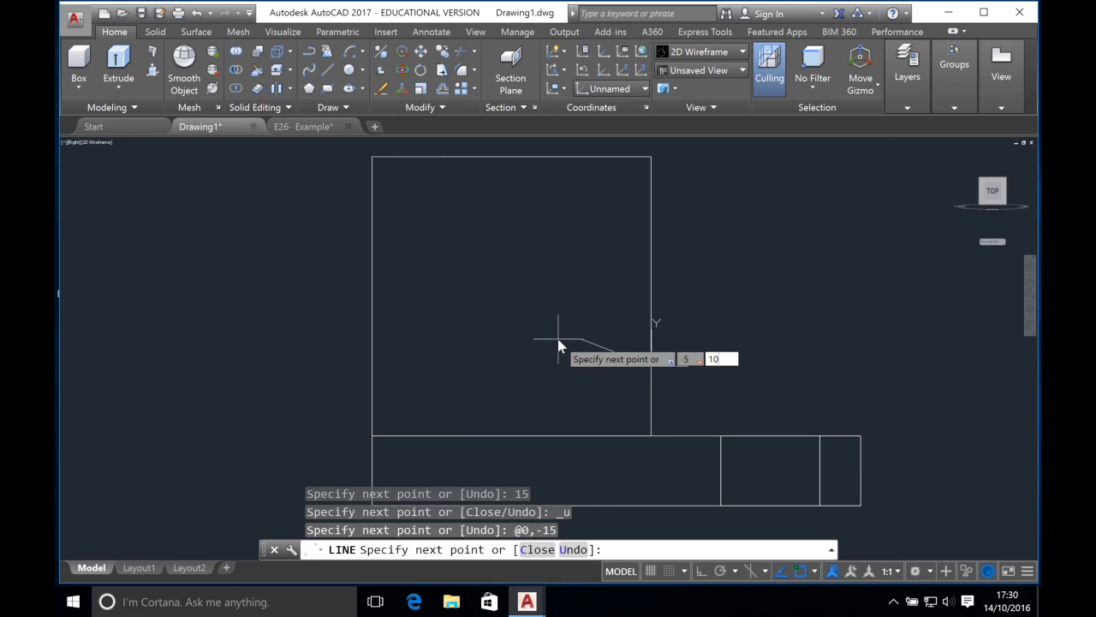
key("Return")
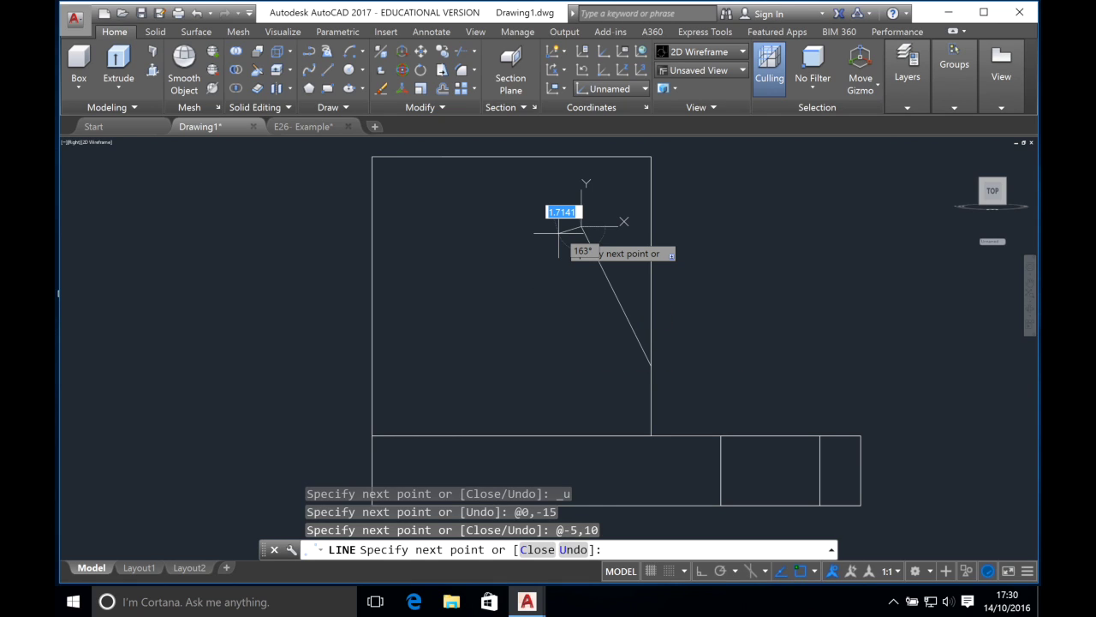
Finish the profile with a 5-unit leftward step and a last point at @-5,5.
type("-5,0")
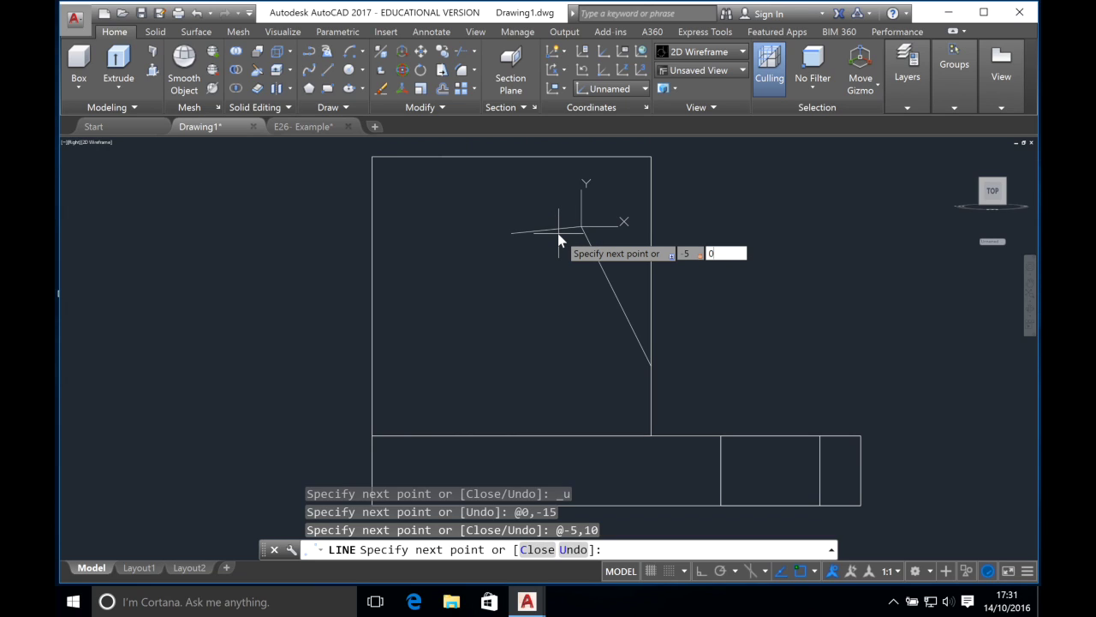
key("Return")
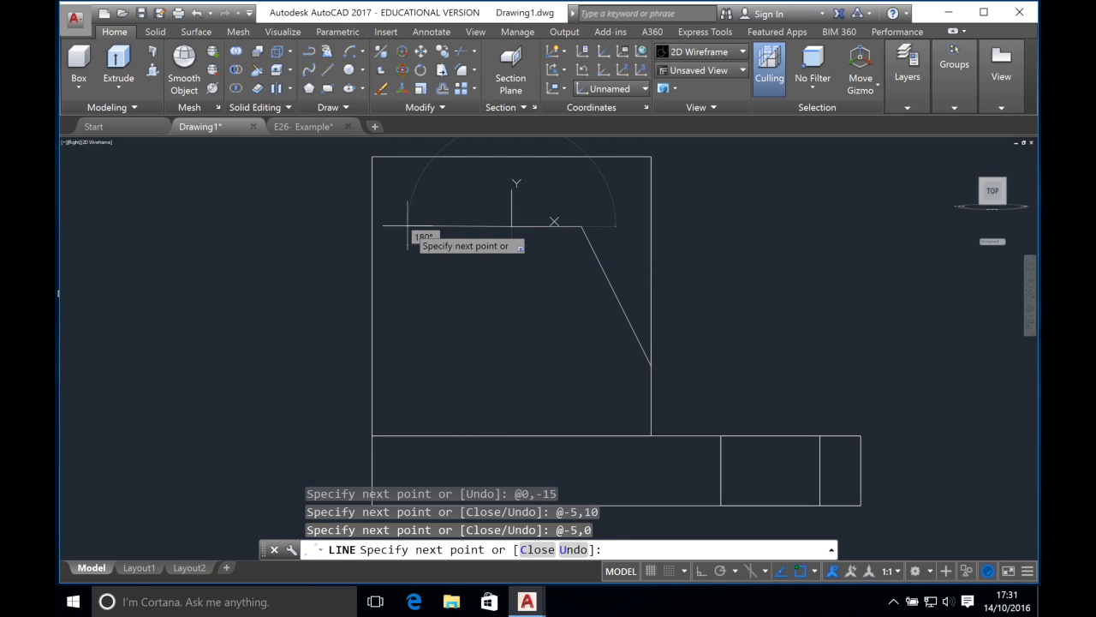
type("-5")
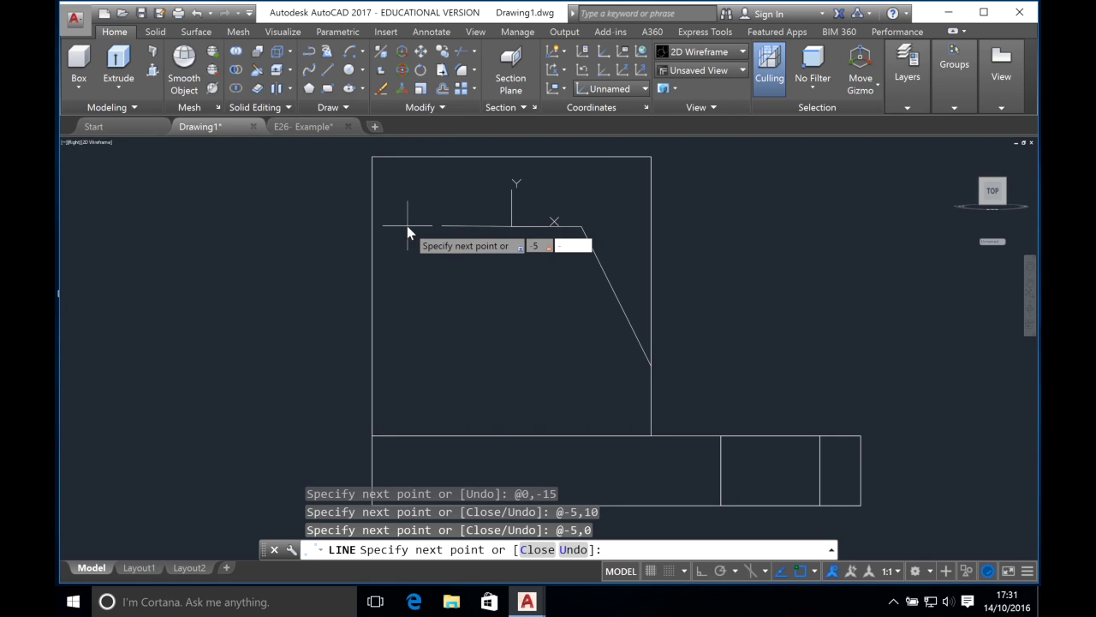
type(",5")
key("Return")
key("Escape")
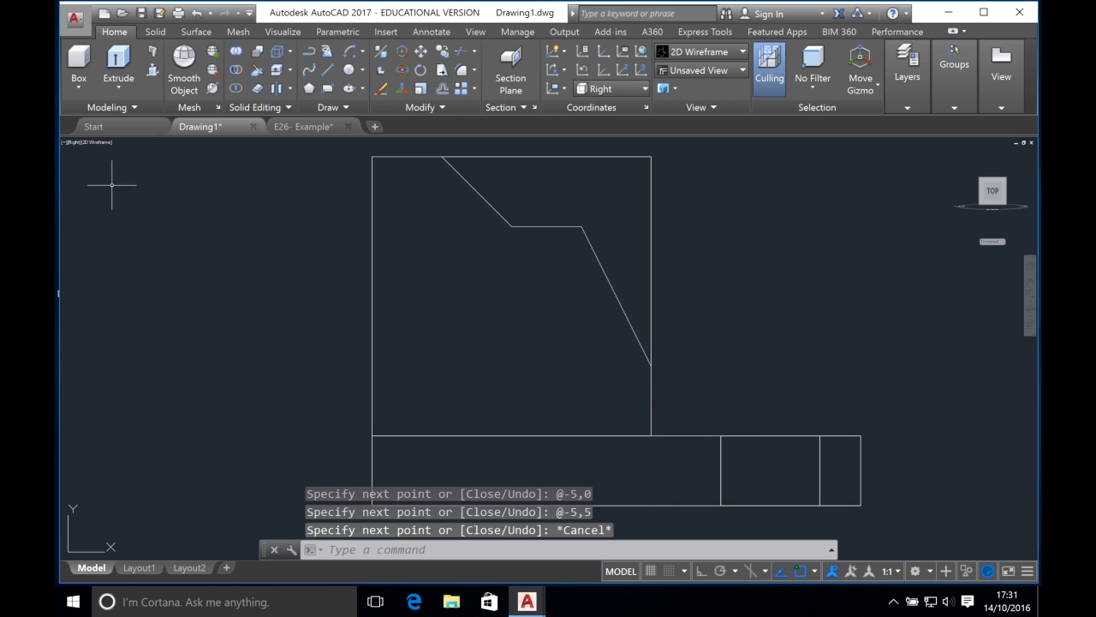
left_click(75, 141)
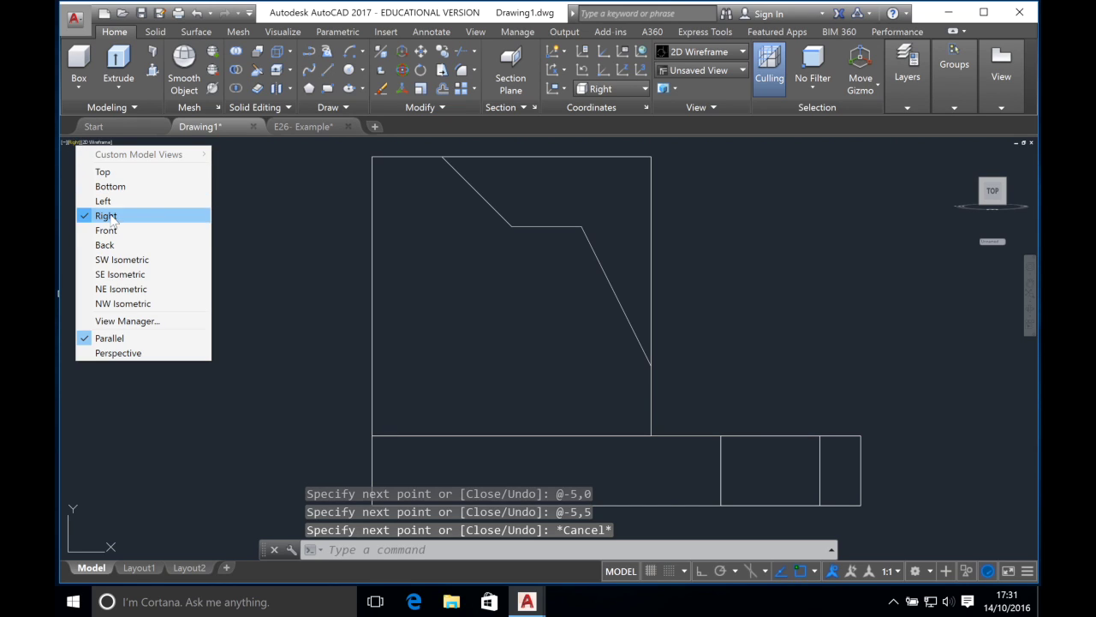
In SE Isometric, hide the upright box solid with HIDEOBJECTS.
left_click(112, 274)
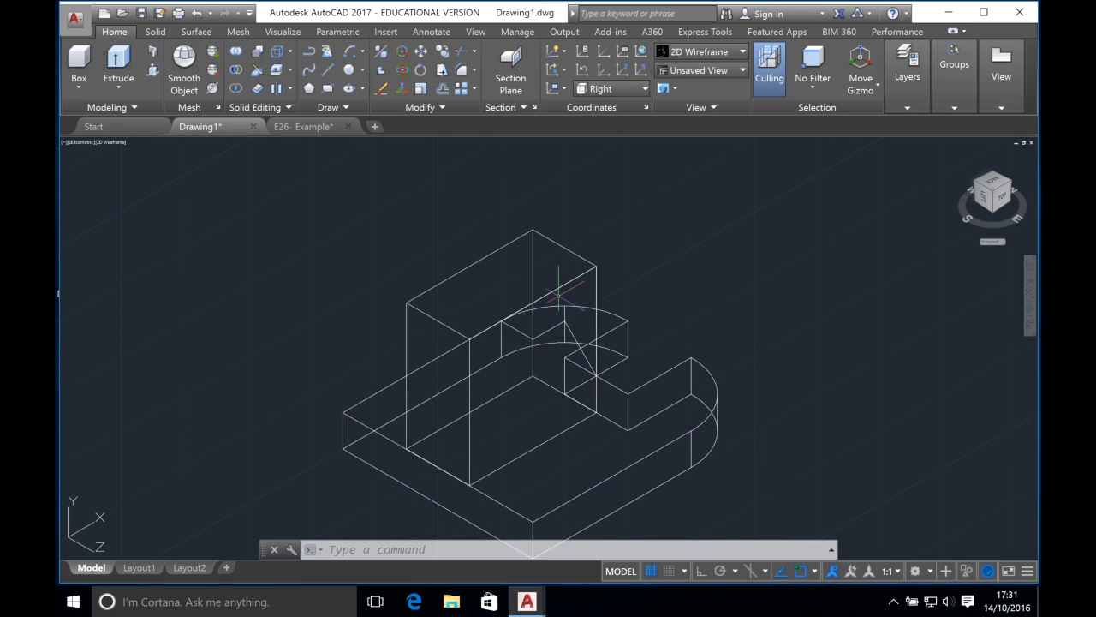
left_click(616, 213)
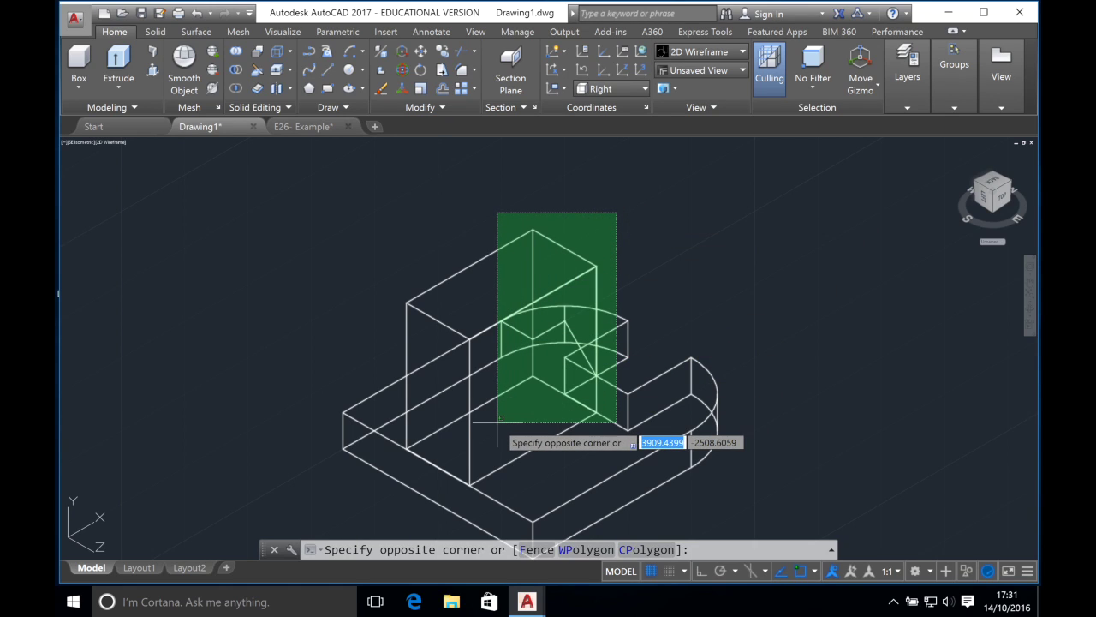
left_click(641, 240)
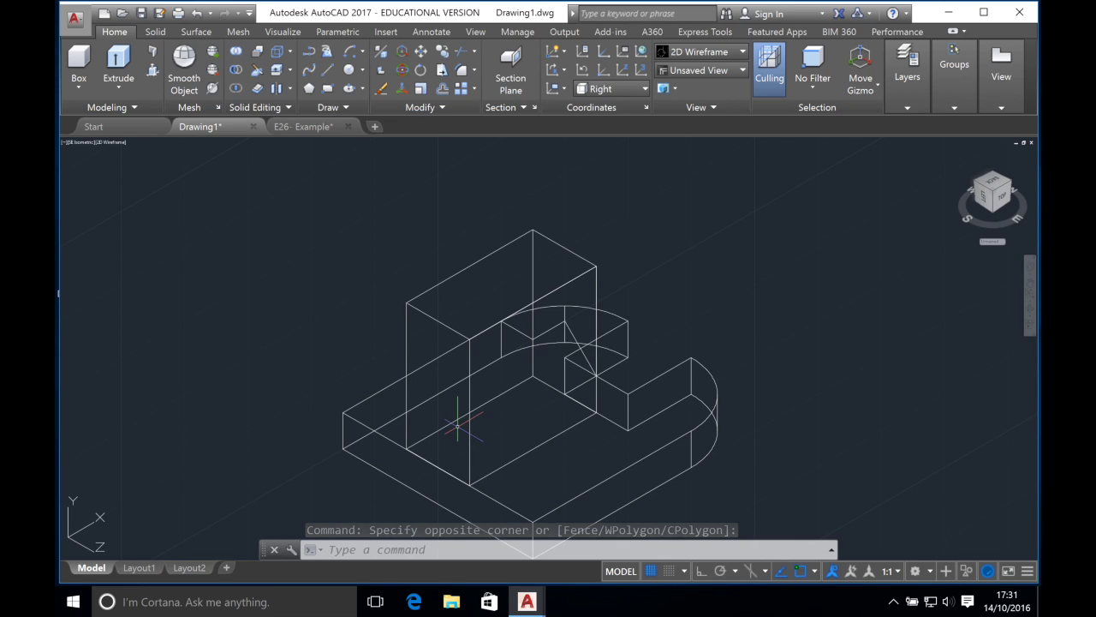
type("hi")
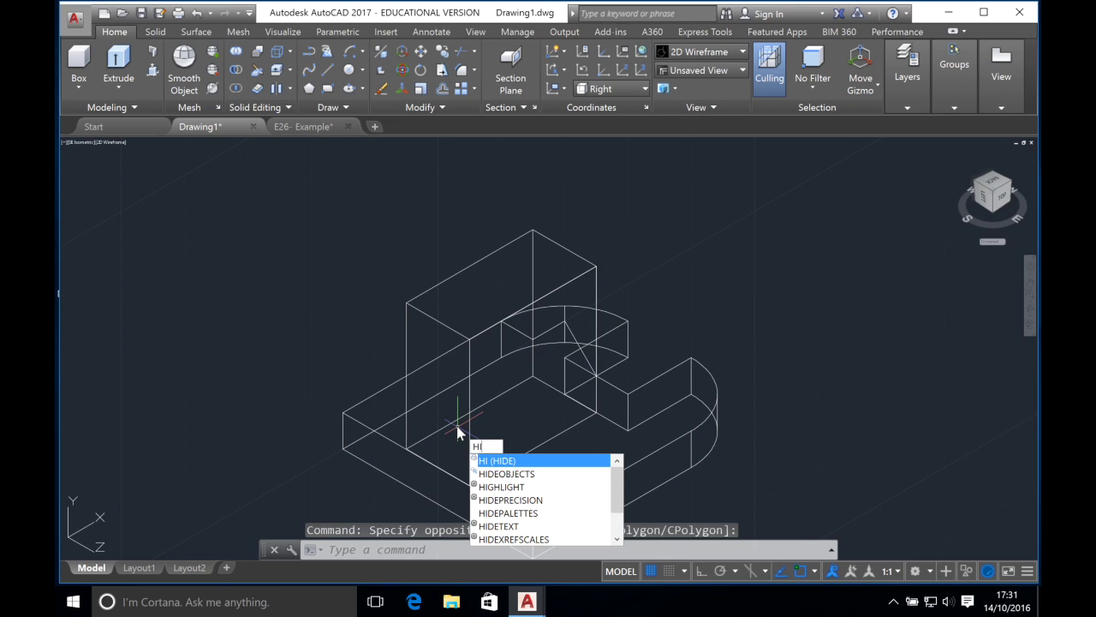
left_click(498, 475)
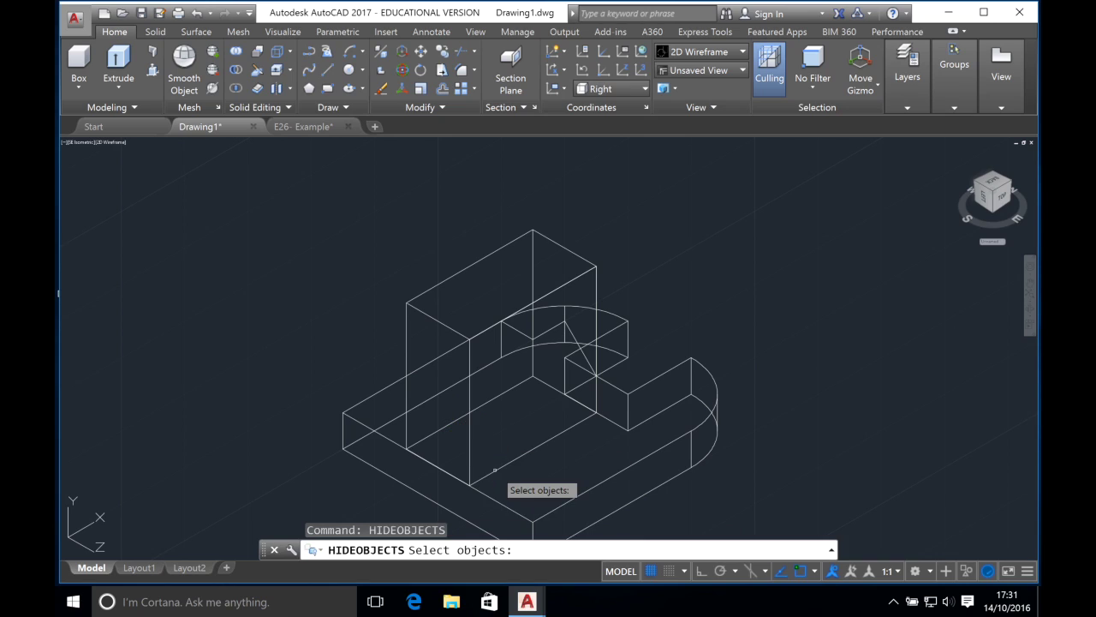
left_click(447, 326)
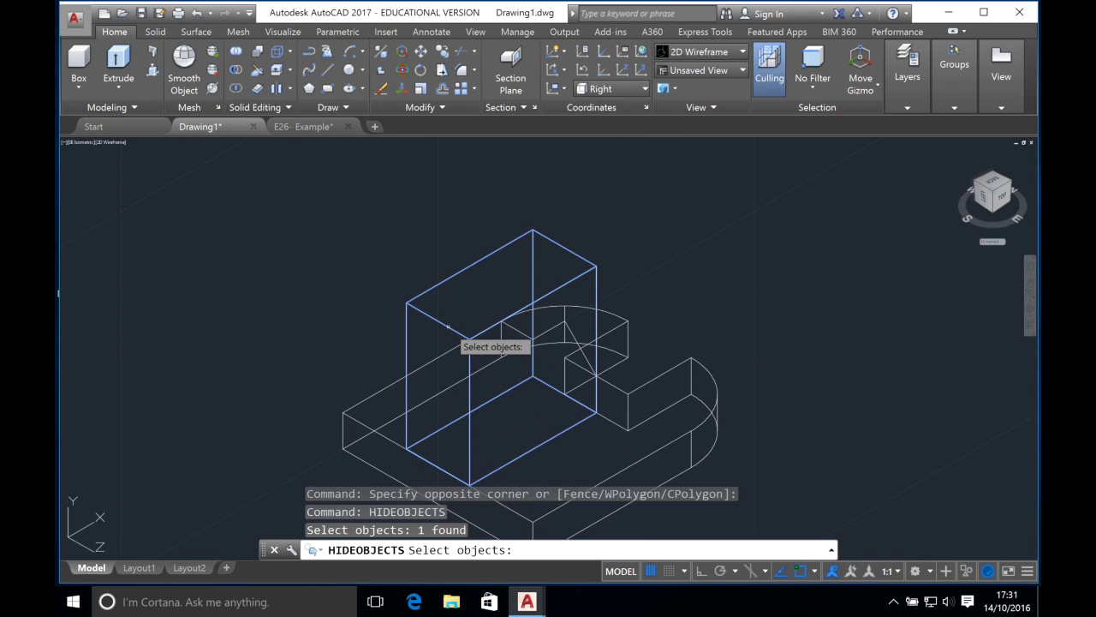
key("Return")
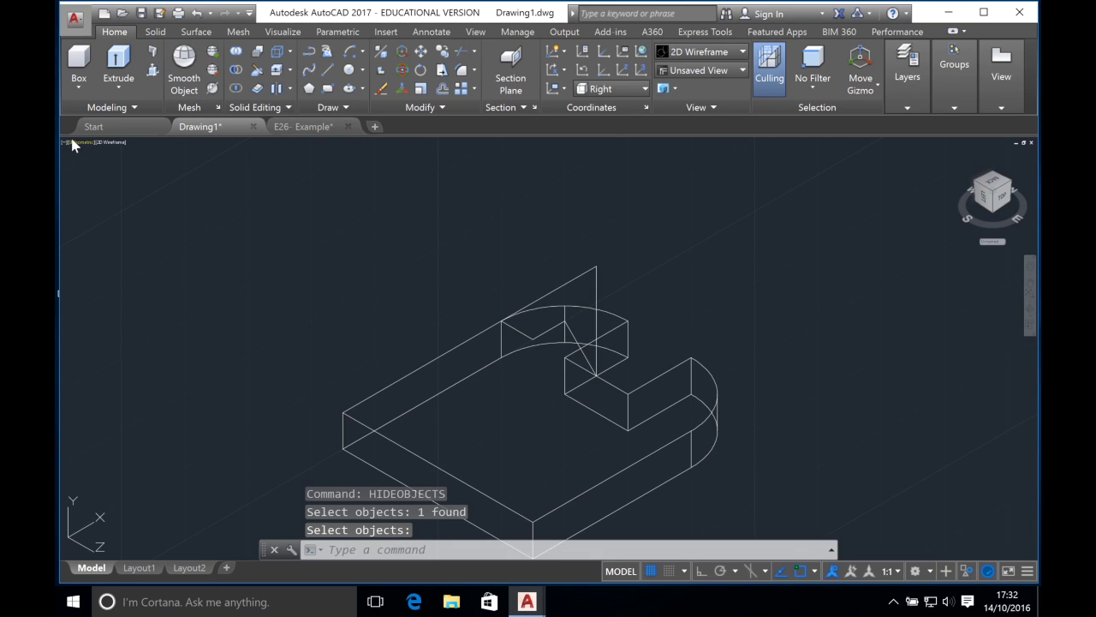
Set the viewport view back to Right.
left_click(82, 142)
left_click(107, 214)
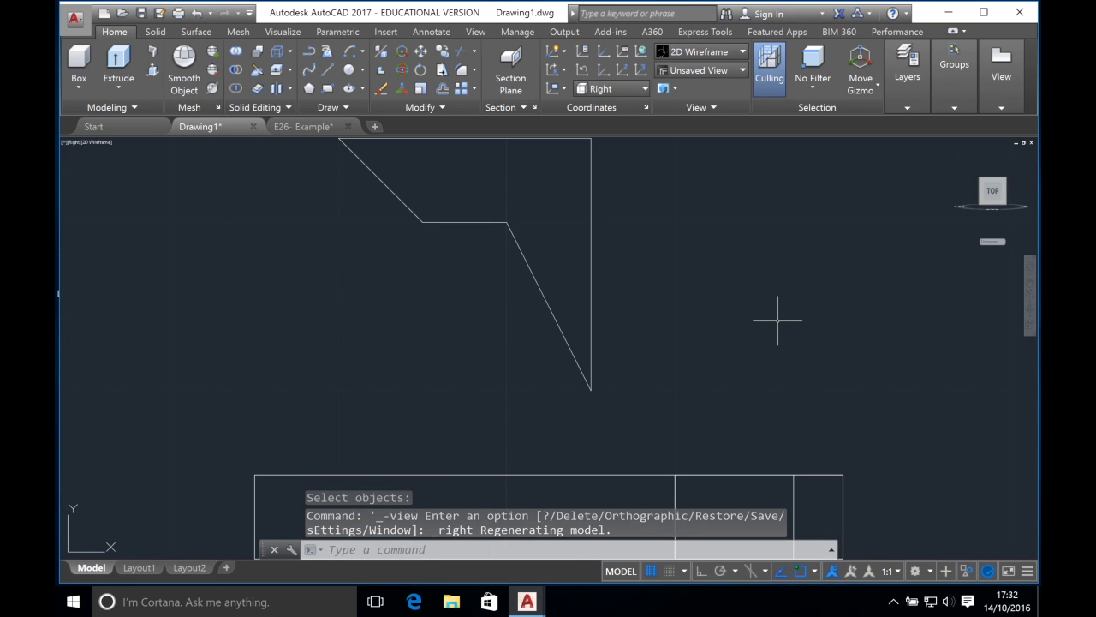
left_click(488, 170)
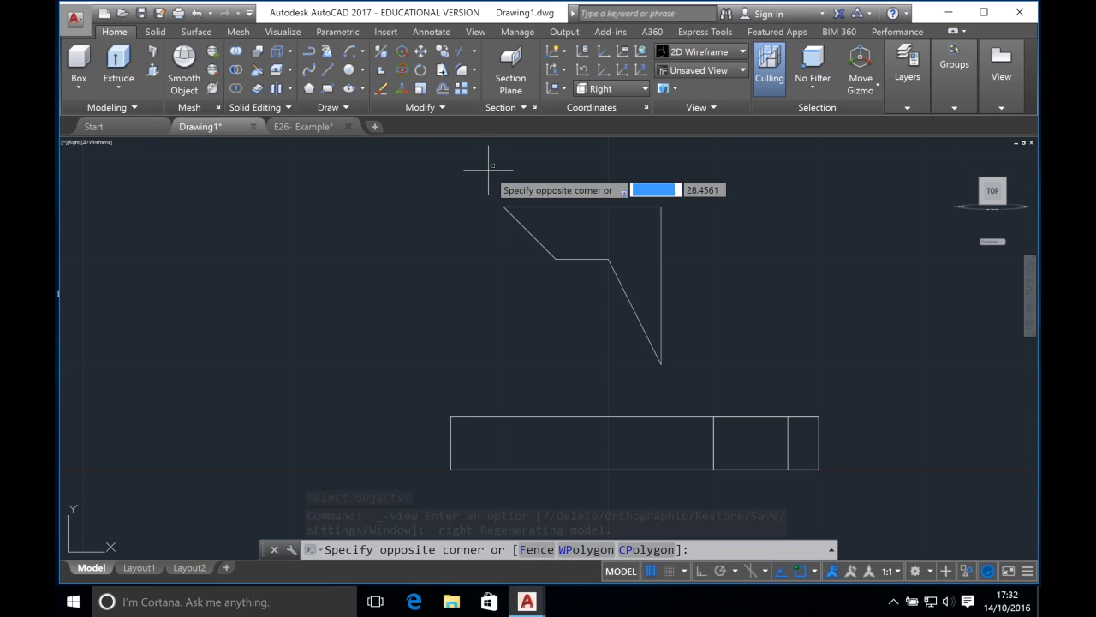
JOIN the five profile lines into one polyline, then select it in SE Isometric view.
left_click(733, 380)
type("JOIN")
key("Return")
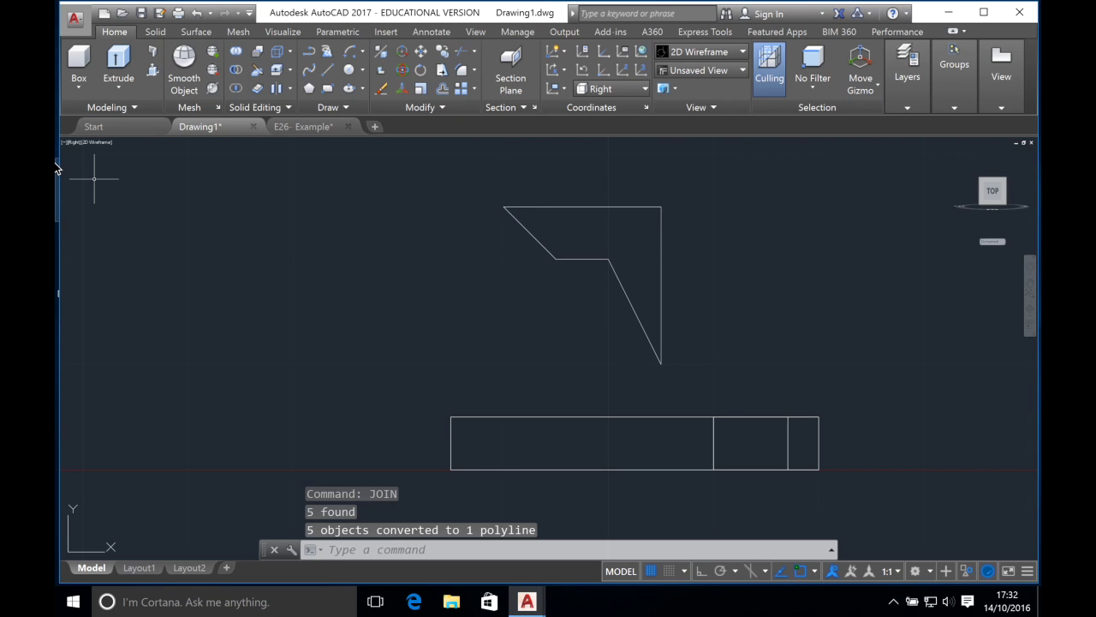
left_click(76, 142)
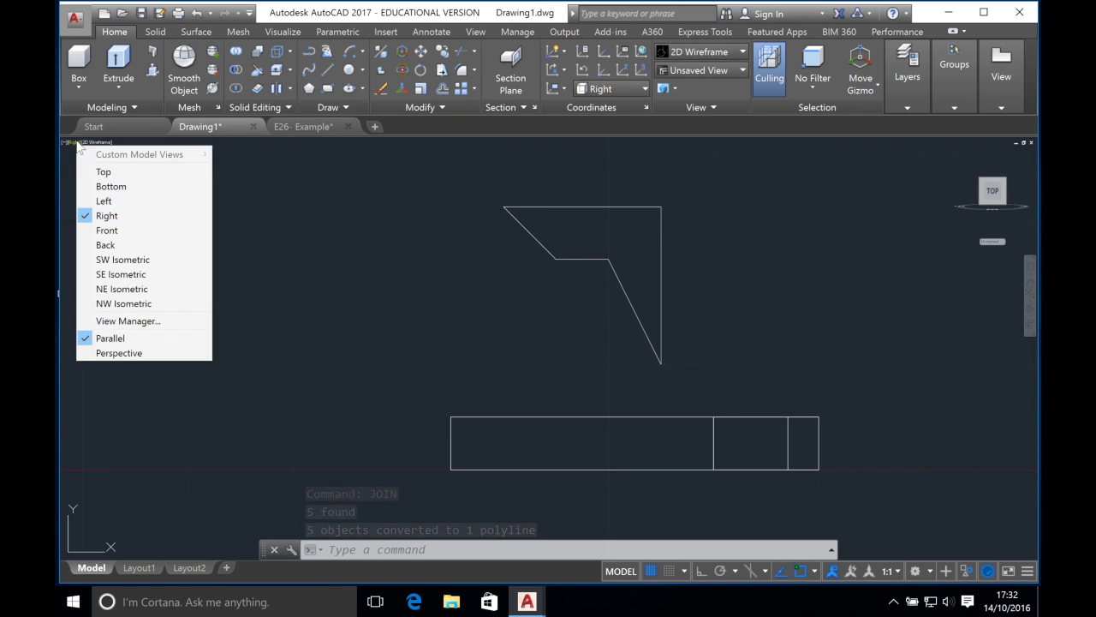
left_click(114, 274)
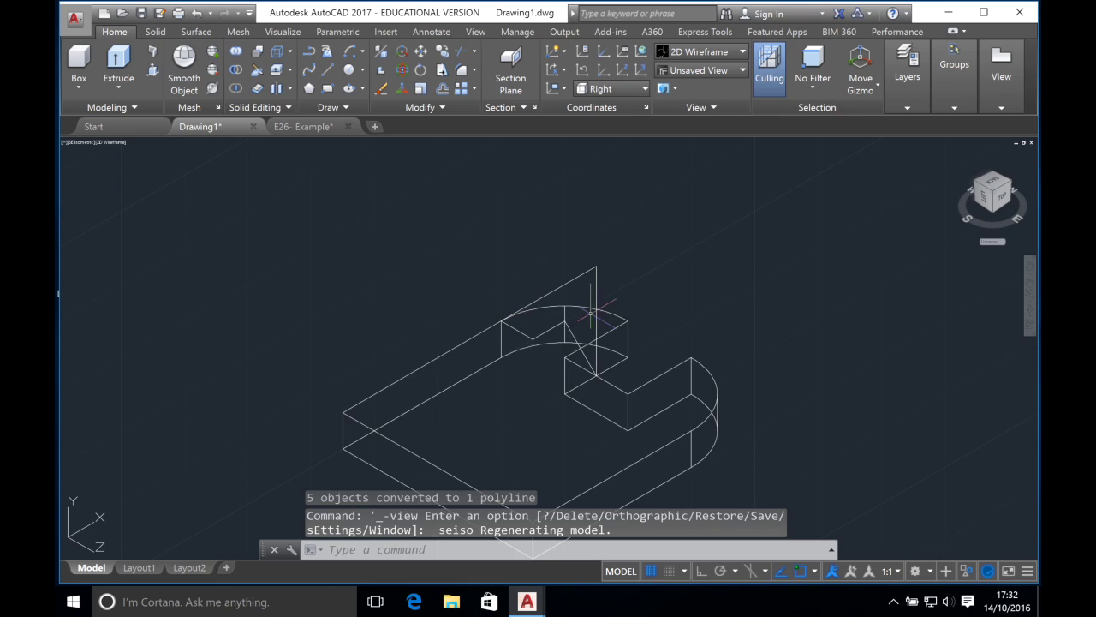
left_click(581, 272)
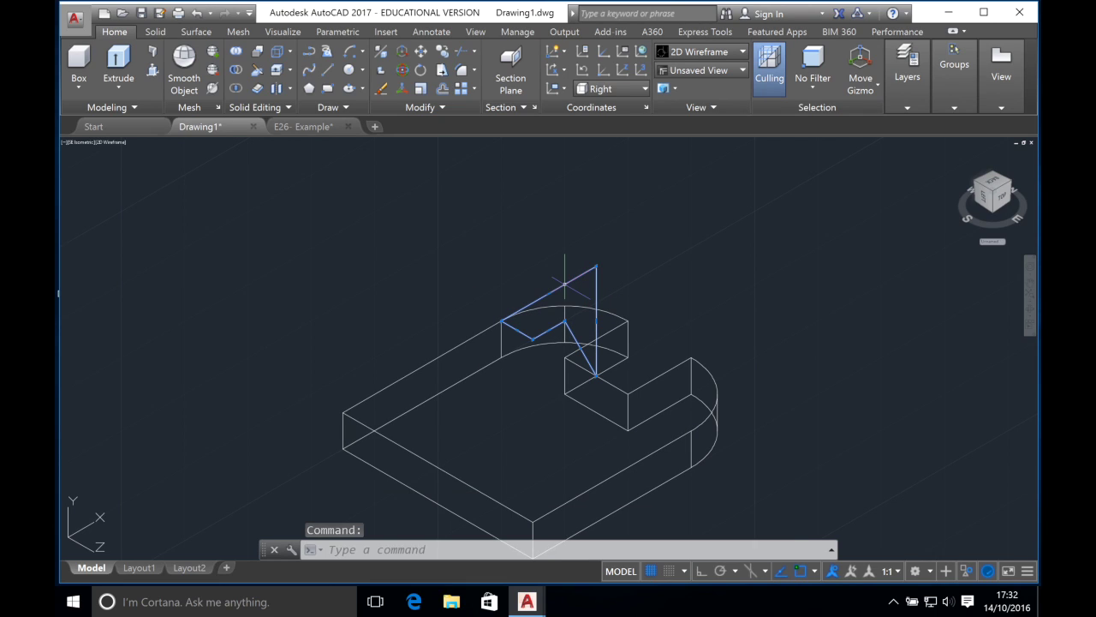
Extrude the profile to a height of 20, then UNHIDE the upright block.
left_click(119, 67)
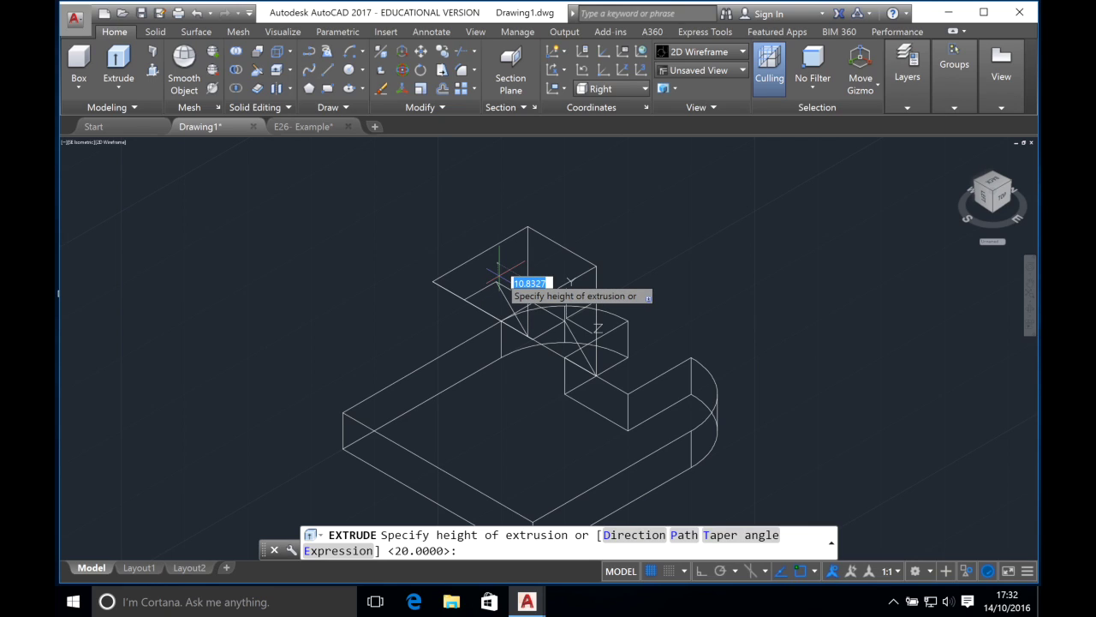
type("20")
key("Return")
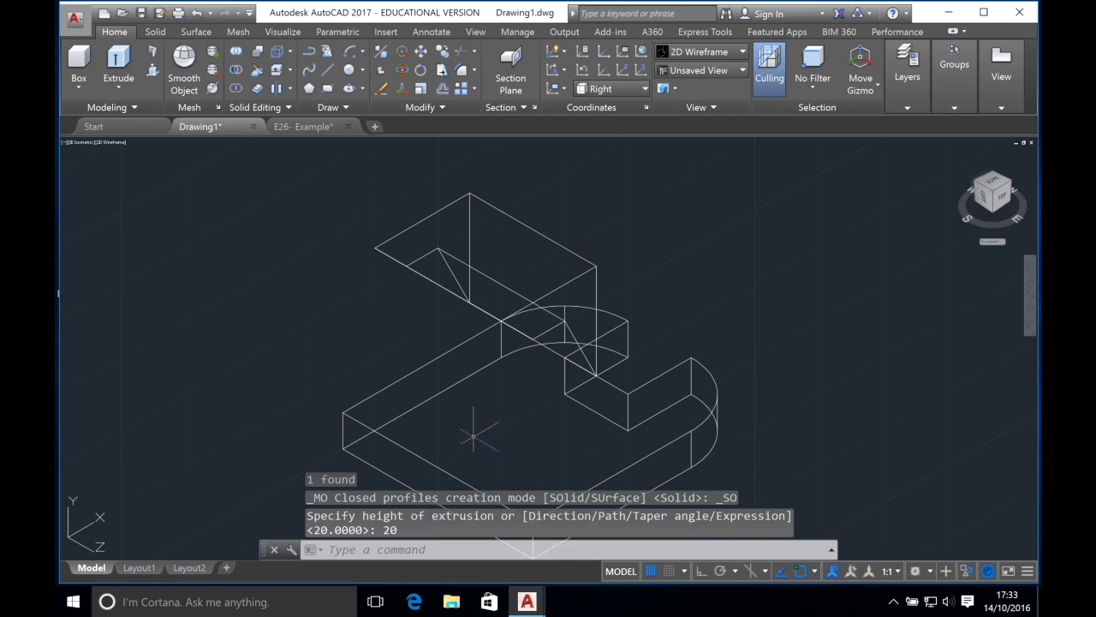
type("unh")
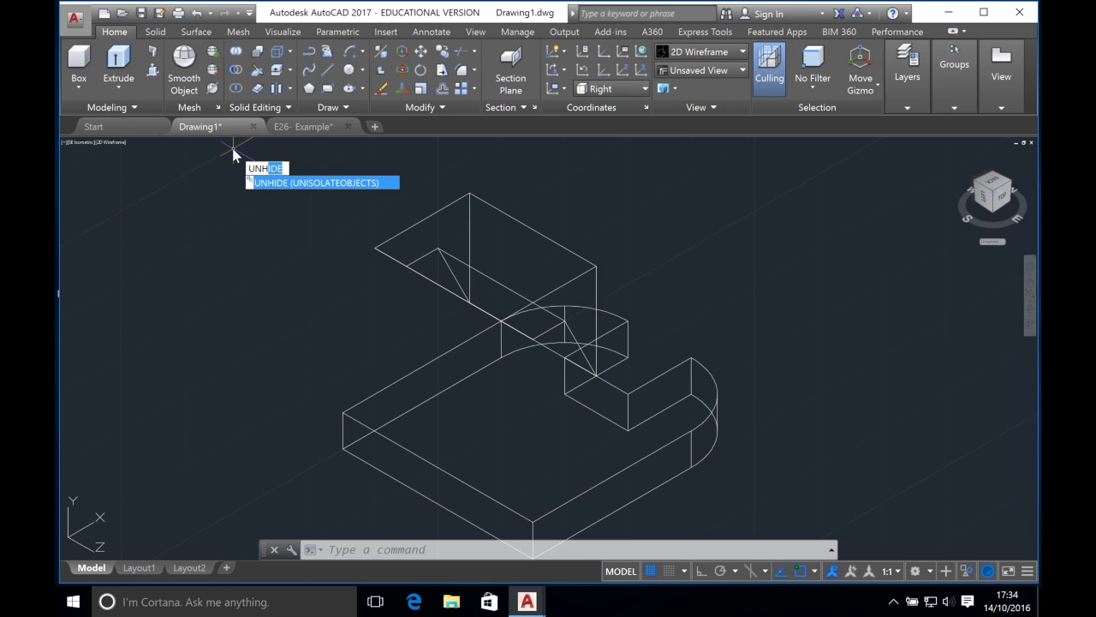
key("Return")
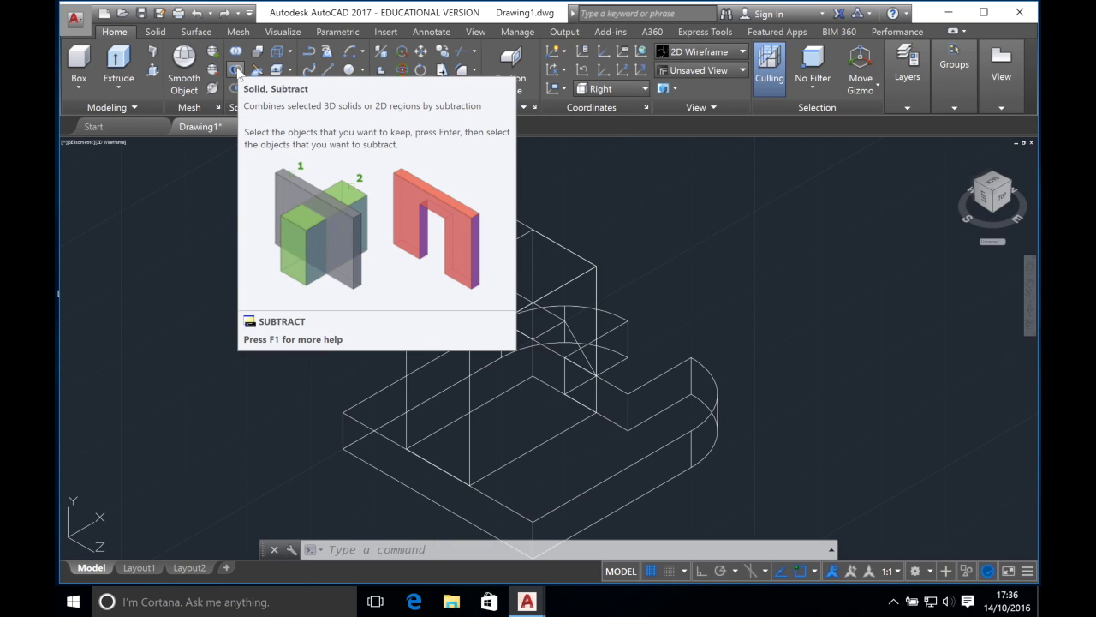
Subtract the extruded wedge solid from the upright box.
left_click(236, 70)
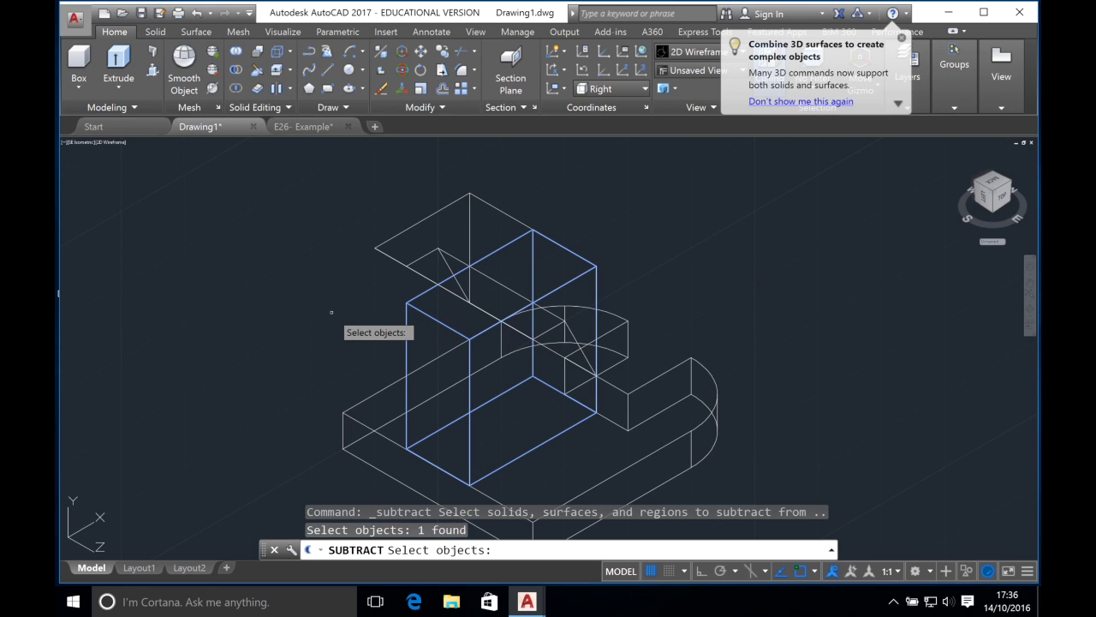
key("Return")
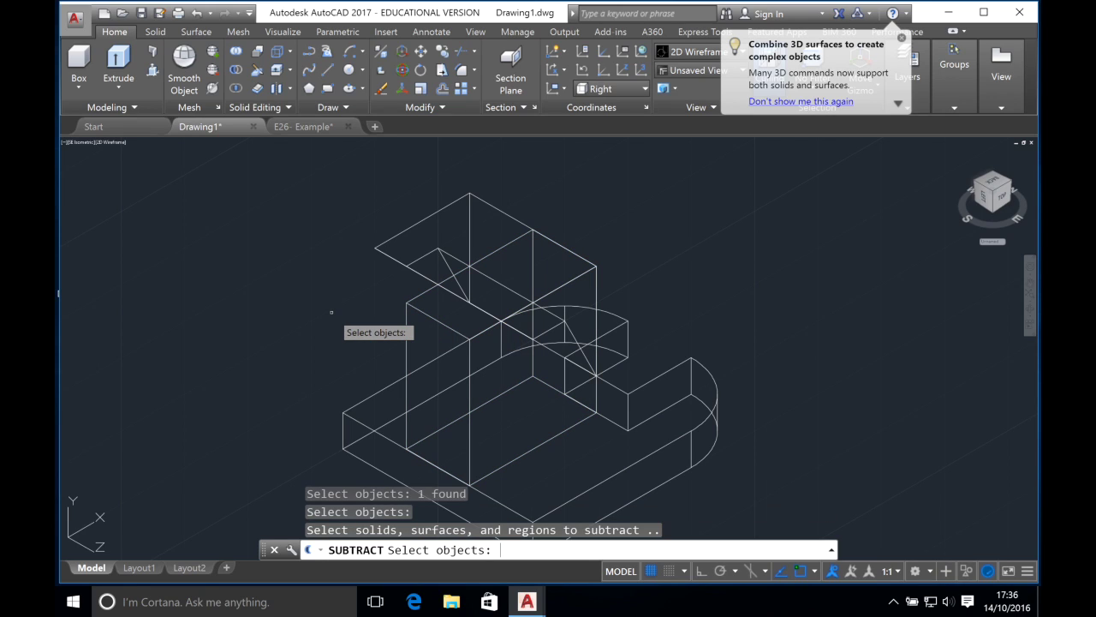
left_click(500, 210)
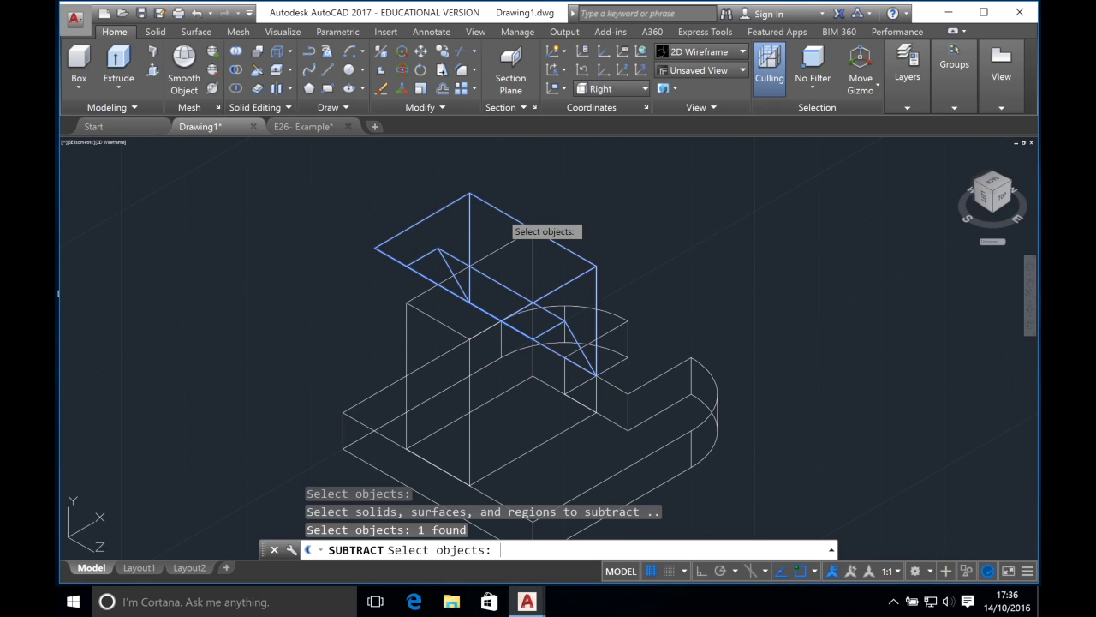
key("Return")
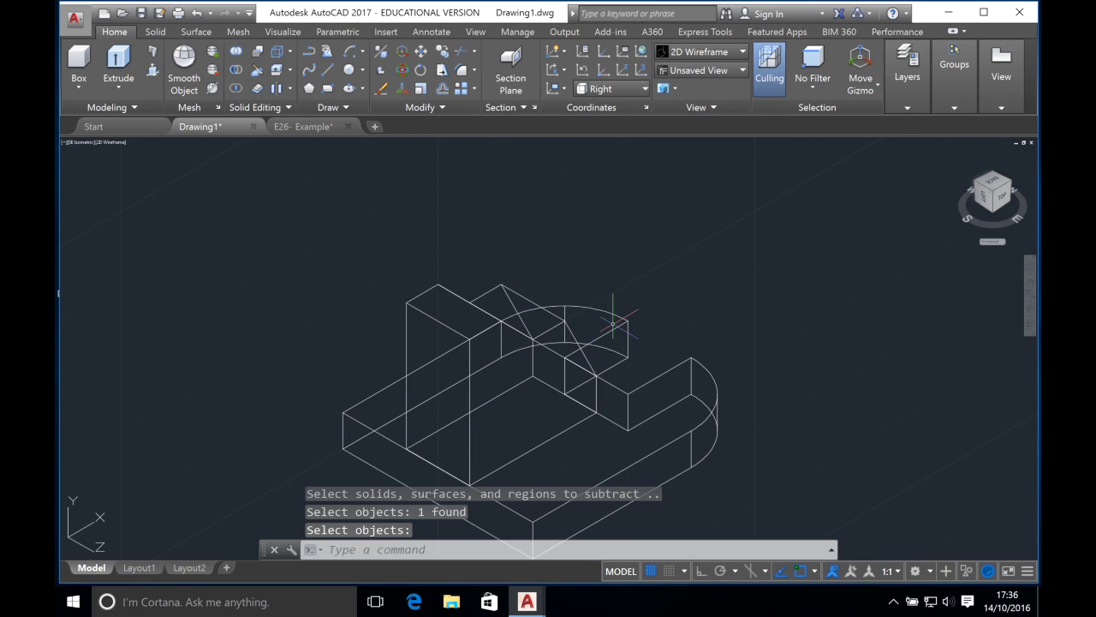
key("Escape")
key("Escape")
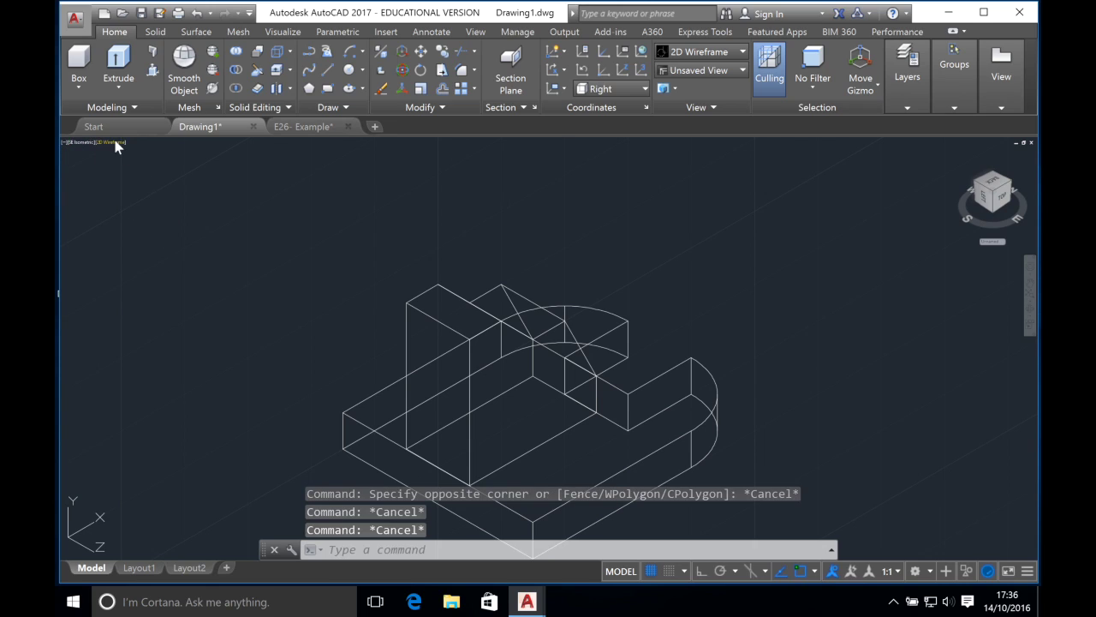
left_click(111, 142)
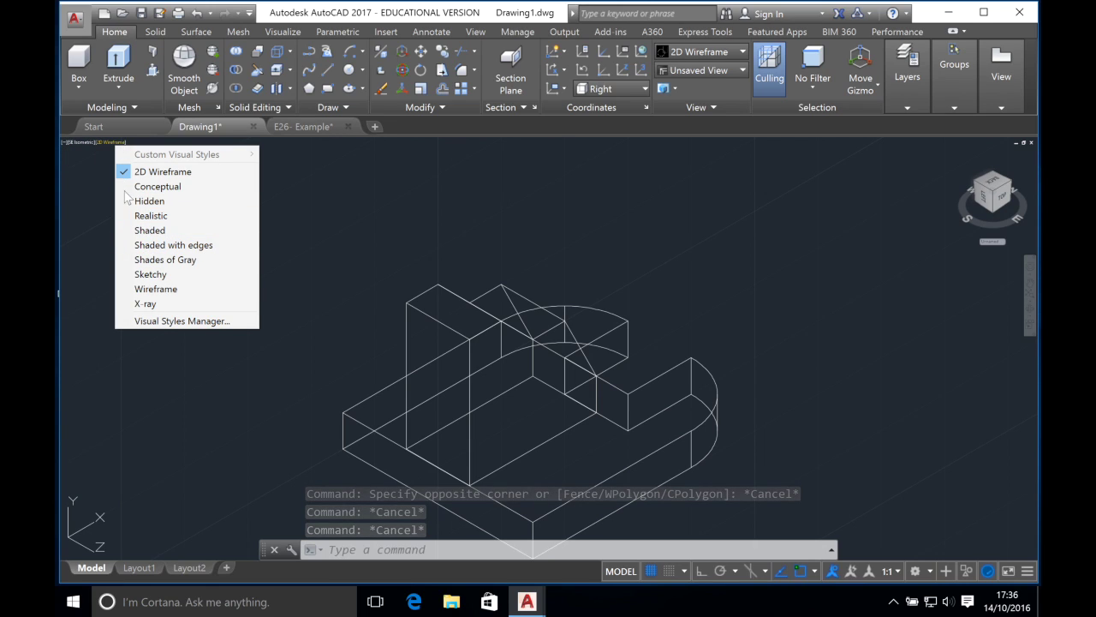
Shade the model in Realistic style in SE Isometric and start saving it as 'E26 - Technical'.
left_click(149, 217)
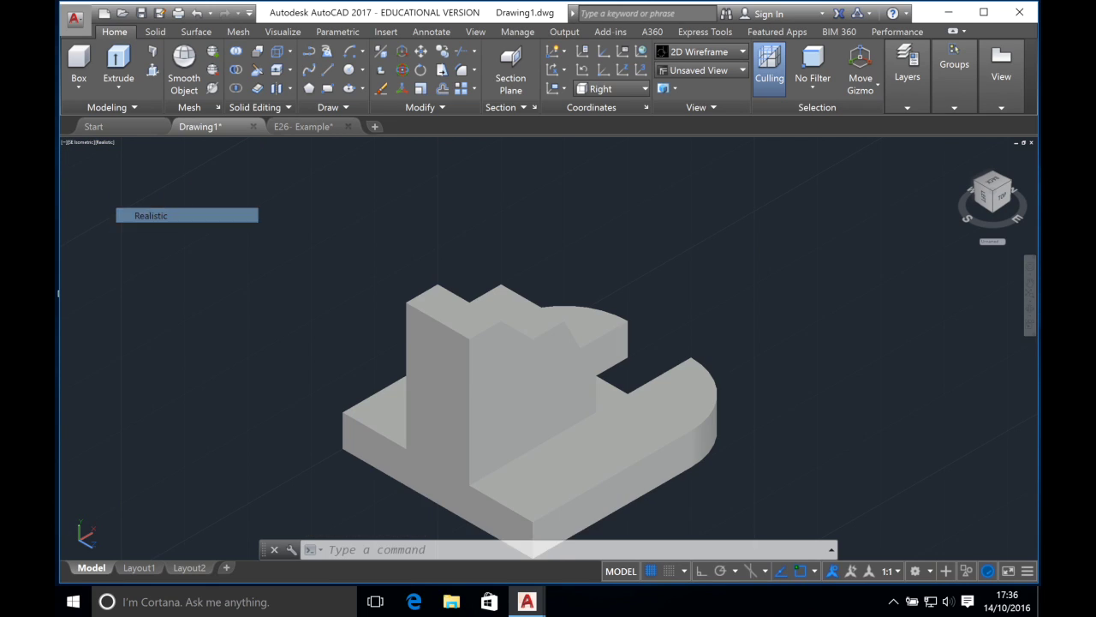
left_click(988, 192)
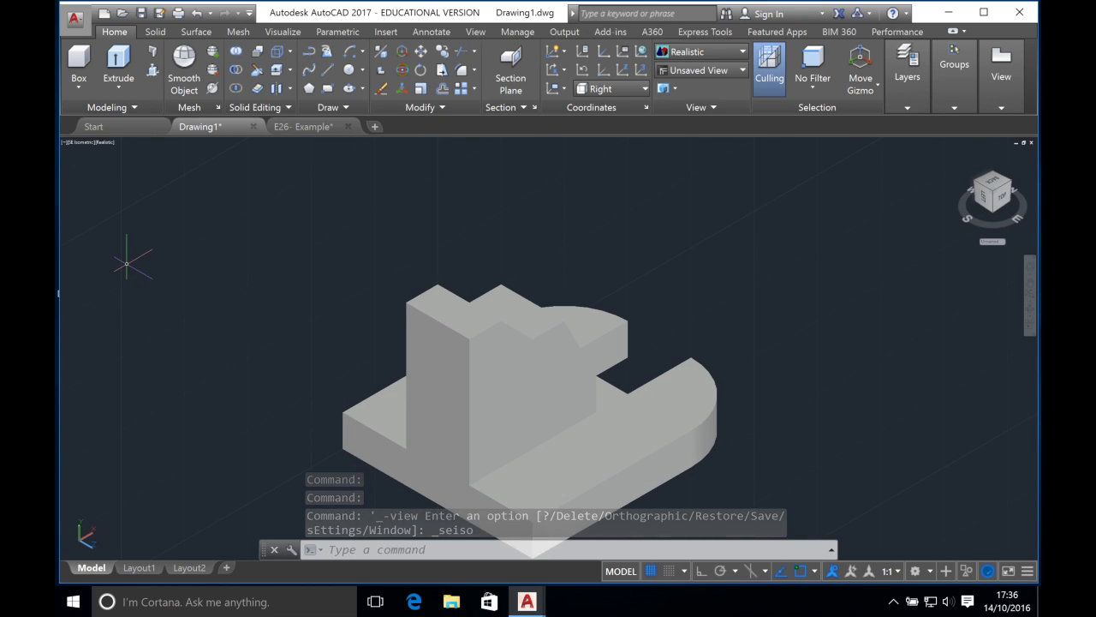
left_click(75, 17)
mouse_move(80, 205)
left_click(196, 142)
type("E2")
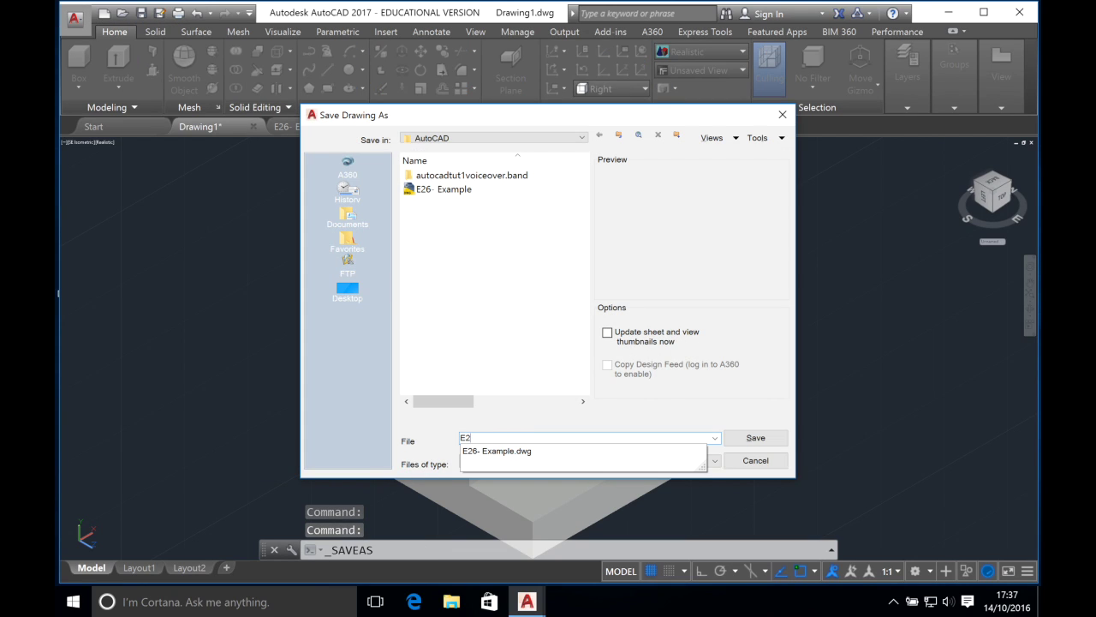
type("6 - Technical")
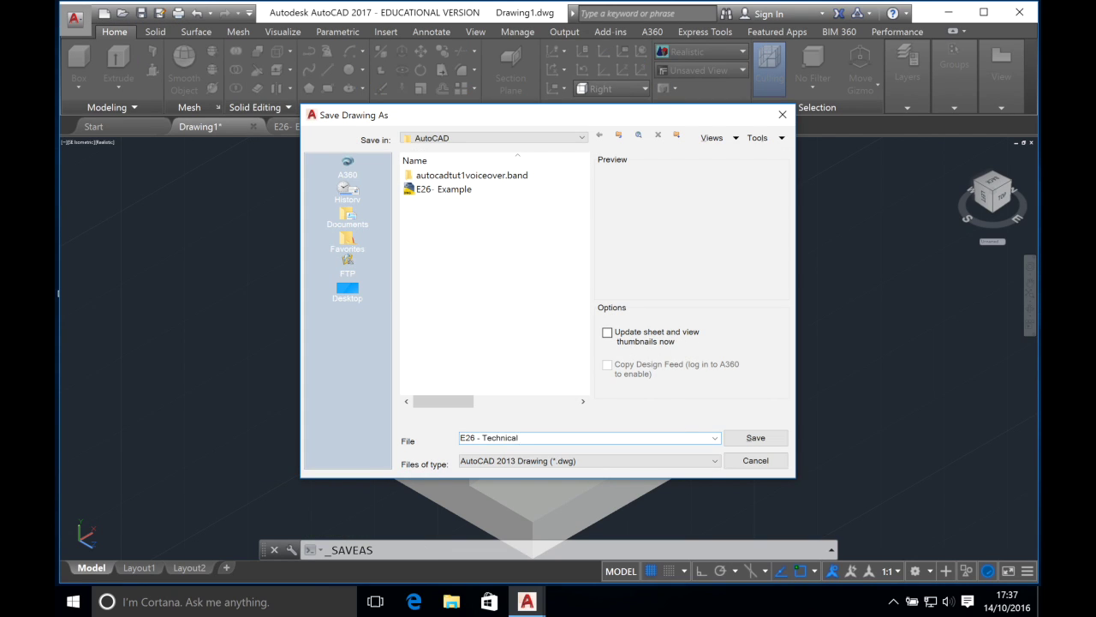